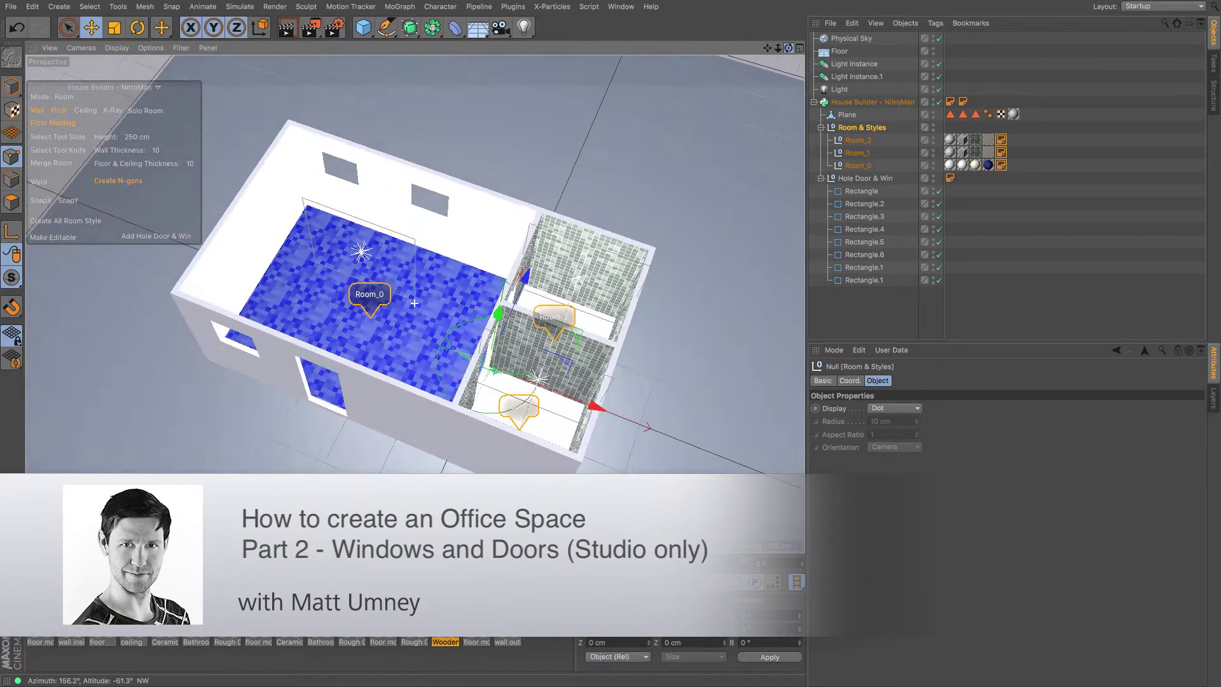
# Step: Inspect the large room's floor polygon on the House Builder's Plane object in polygon mode
pyautogui.moveTo(789, 50); pyautogui.dragTo(838, 70)
pyautogui.moveTo(769, 51); pyautogui.dragTo(769, 51)
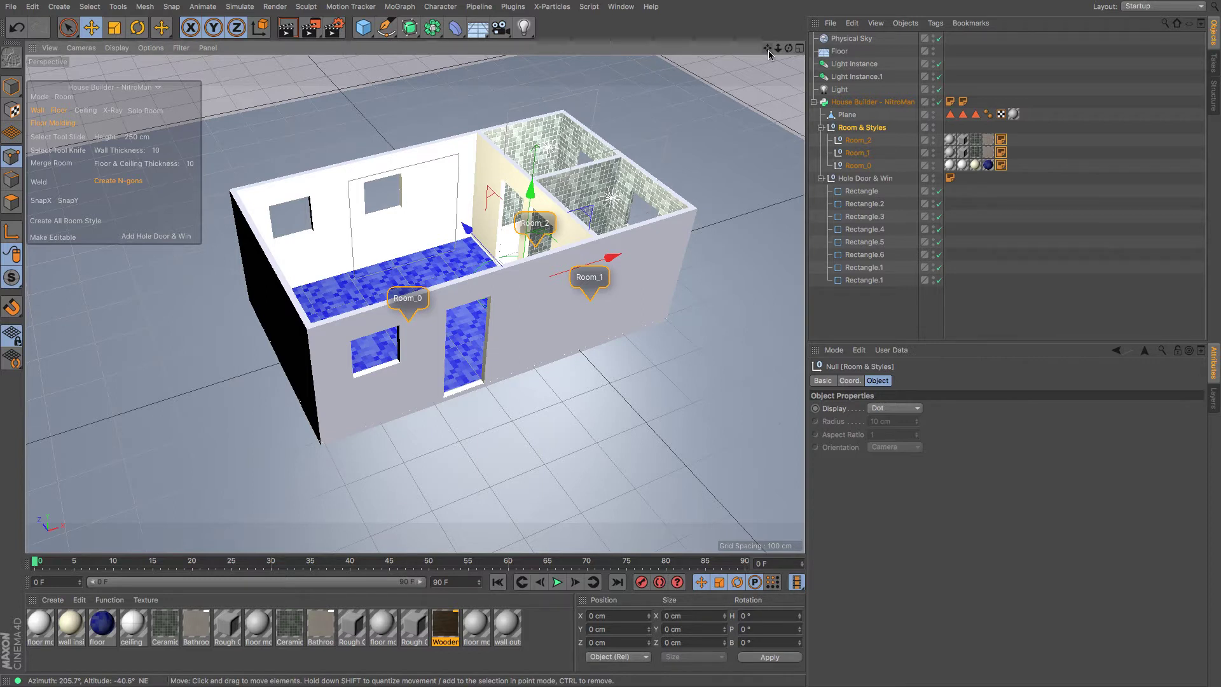
pyautogui.click(846, 114)
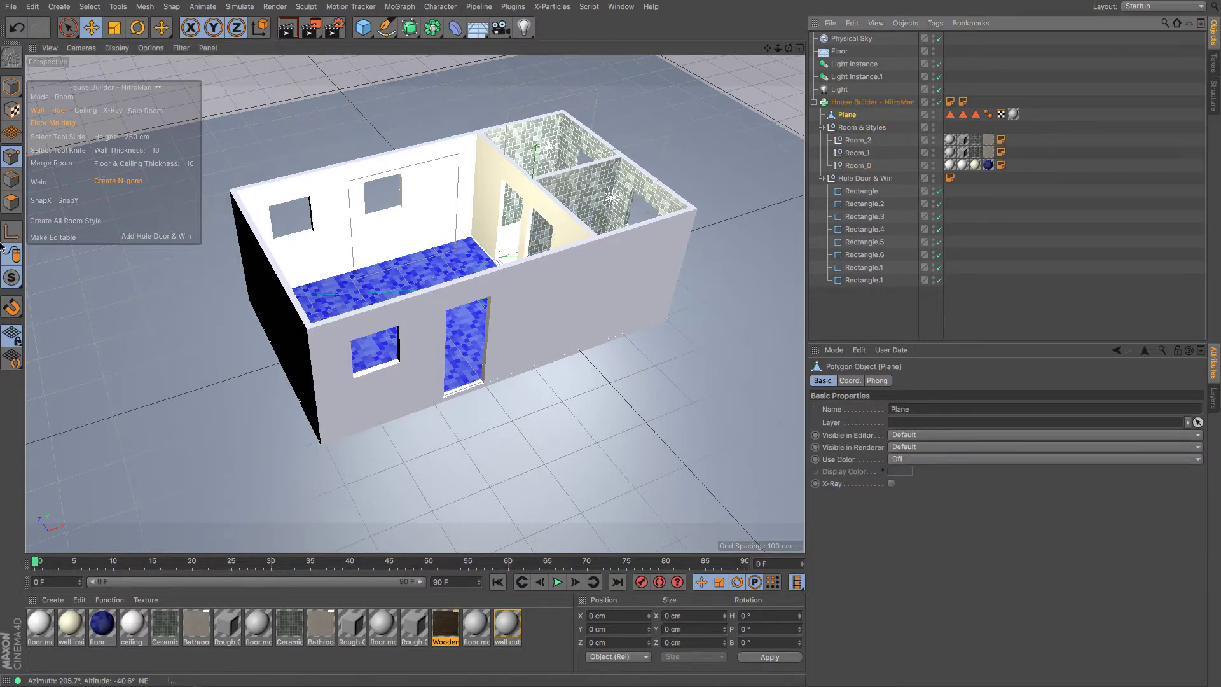
pyautogui.click(12, 202)
pyautogui.click(82, 49)
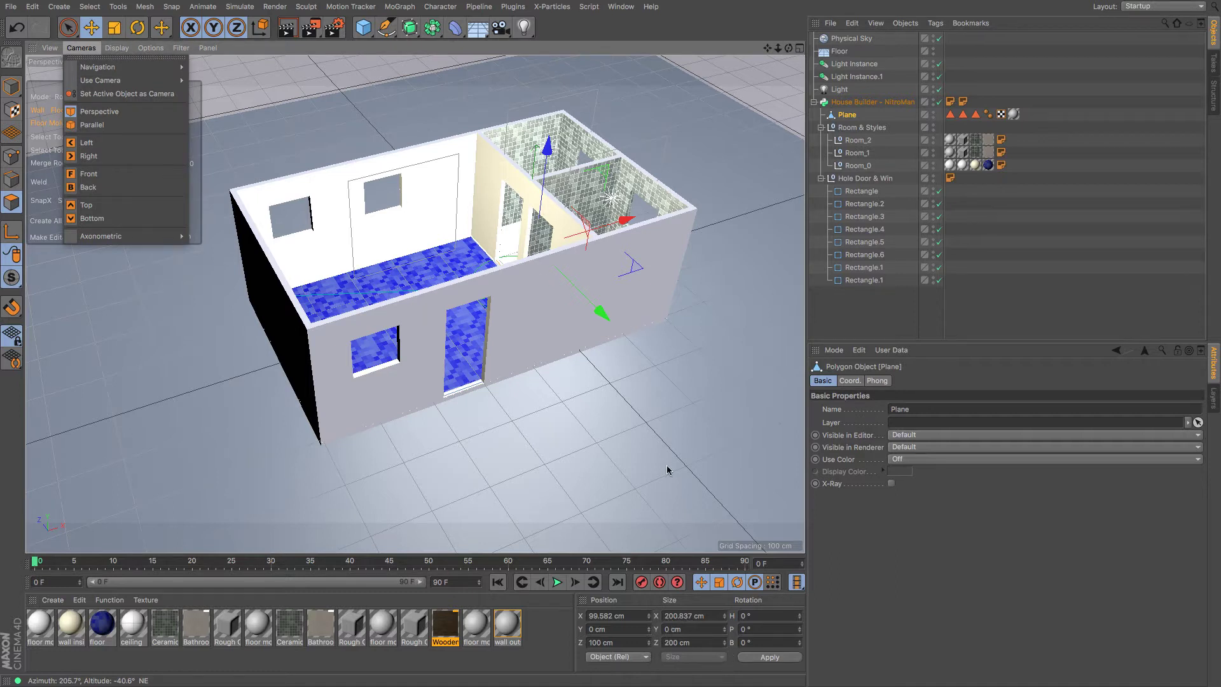
pyautogui.click(455, 319)
pyautogui.click(466, 344)
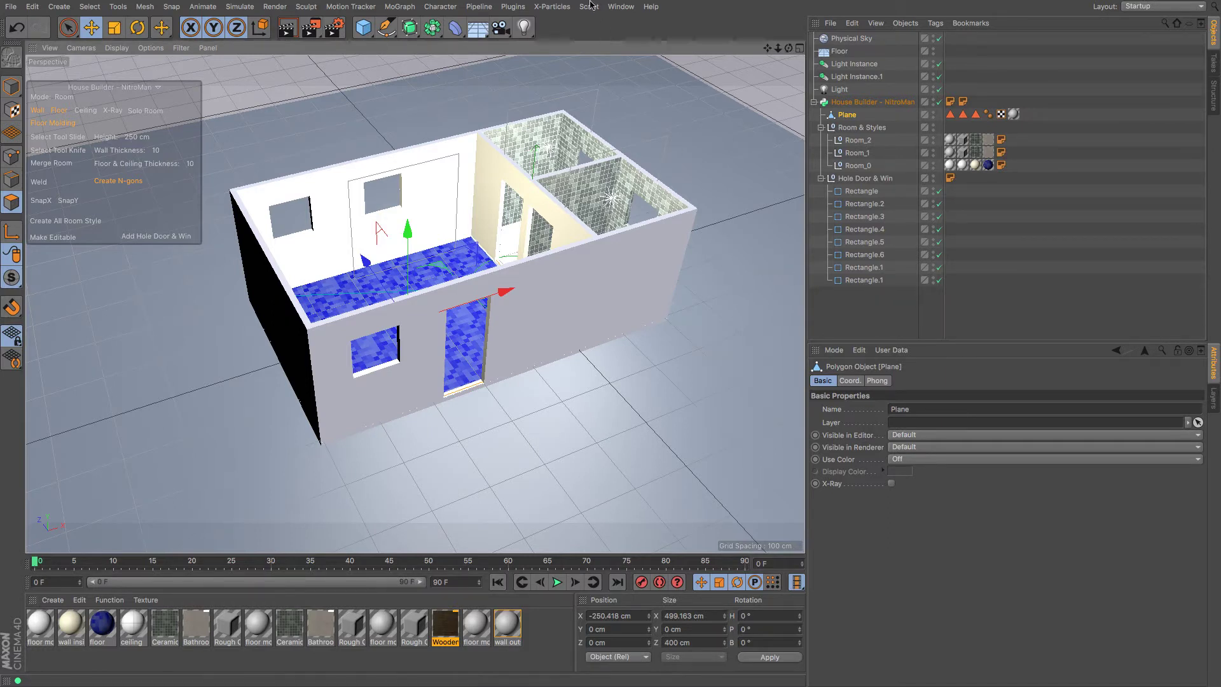
# Step: Open the Content Browser in a clear area of the workspace and collapse the House Builder hierarchy
pyautogui.click(632, 8)
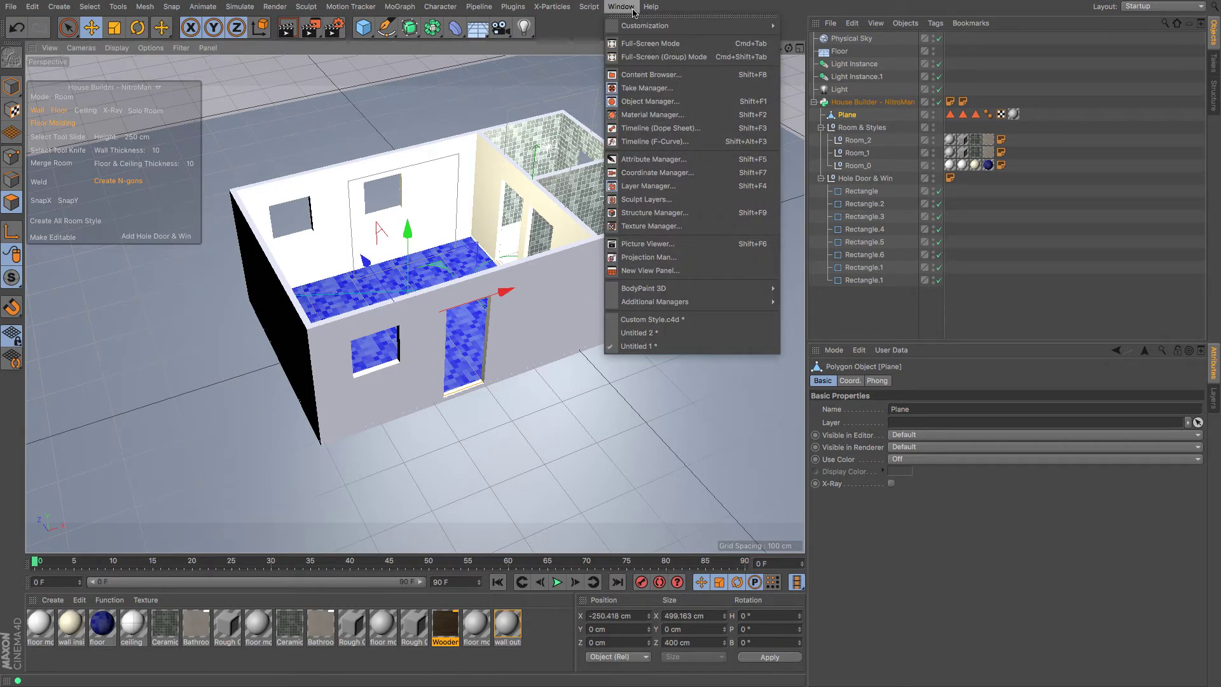
pyautogui.click(643, 76)
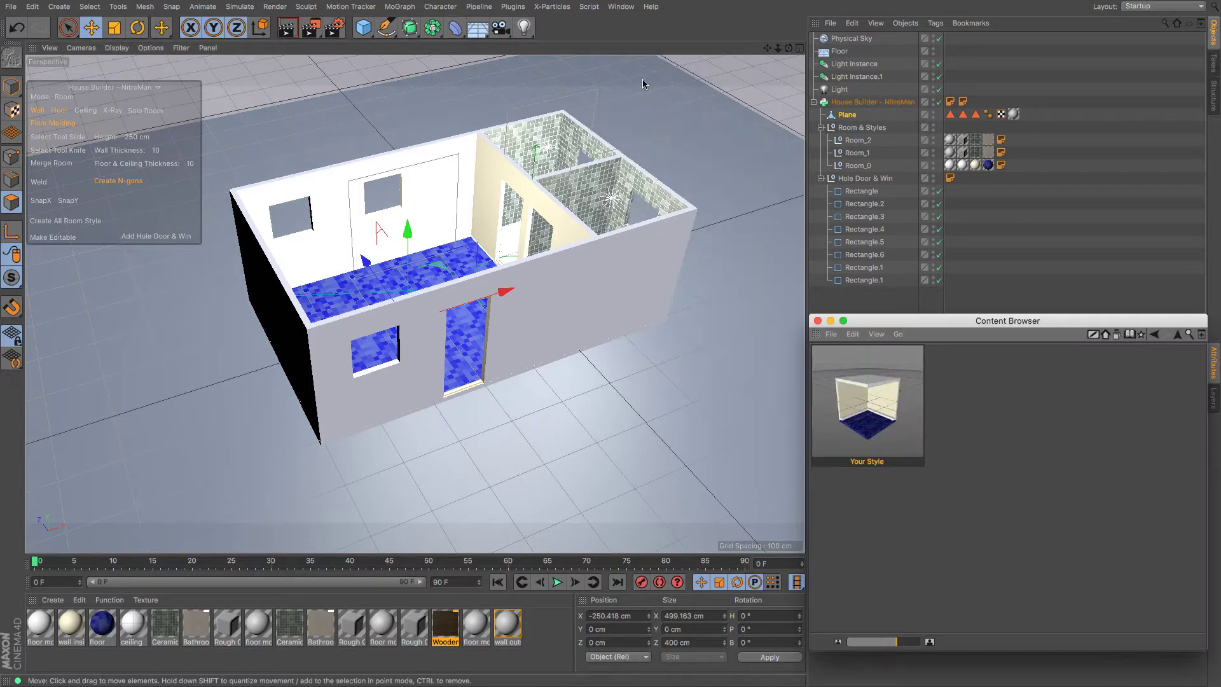
pyautogui.moveTo(957, 322); pyautogui.dragTo(938, 211)
pyautogui.click(814, 102)
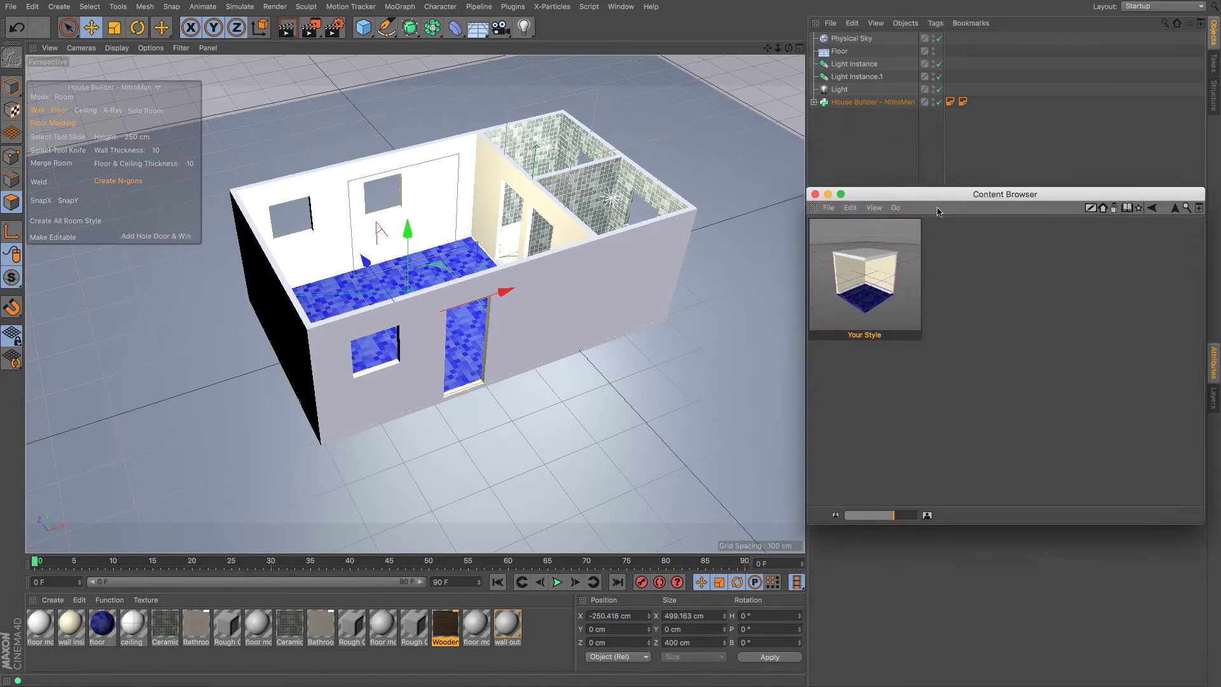
pyautogui.click(1105, 209)
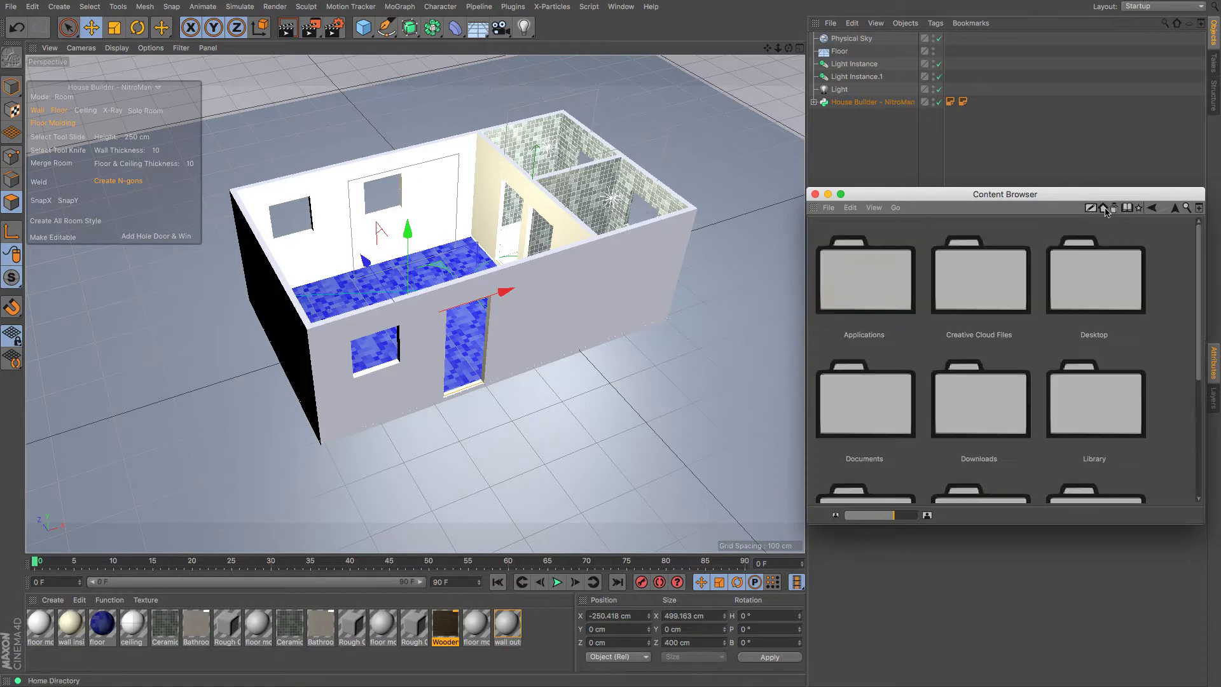
pyautogui.scroll(-5, 1090, 296)
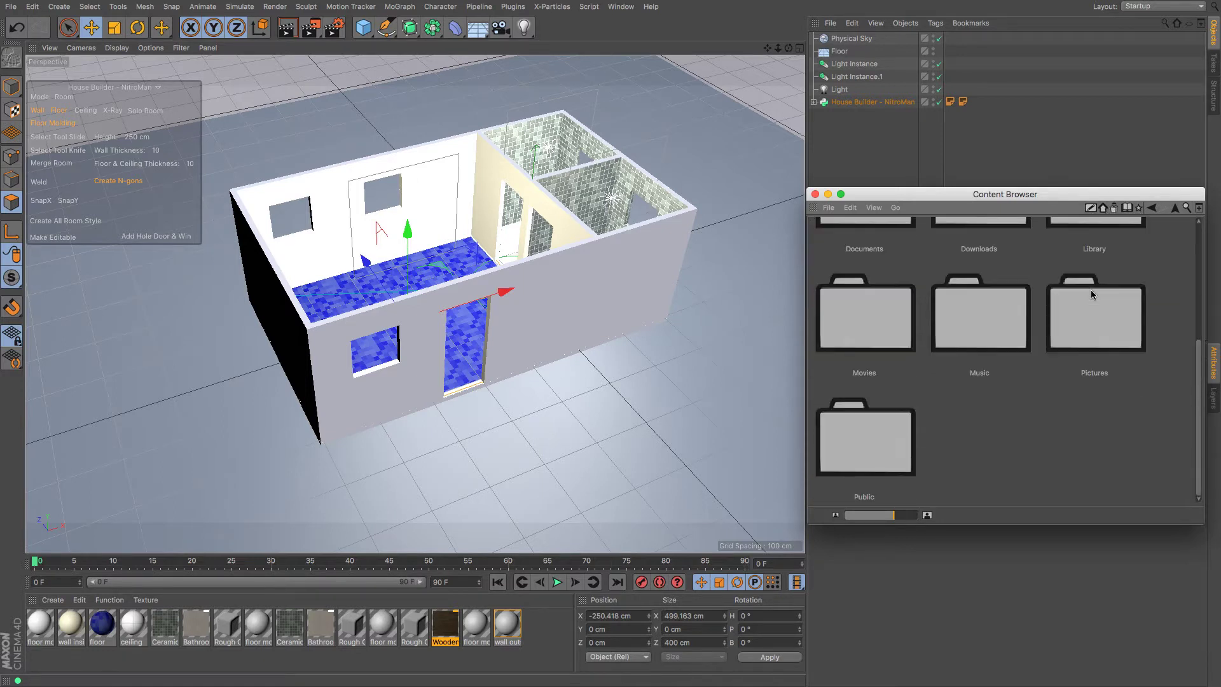
pyautogui.scroll(10, 1092, 294)
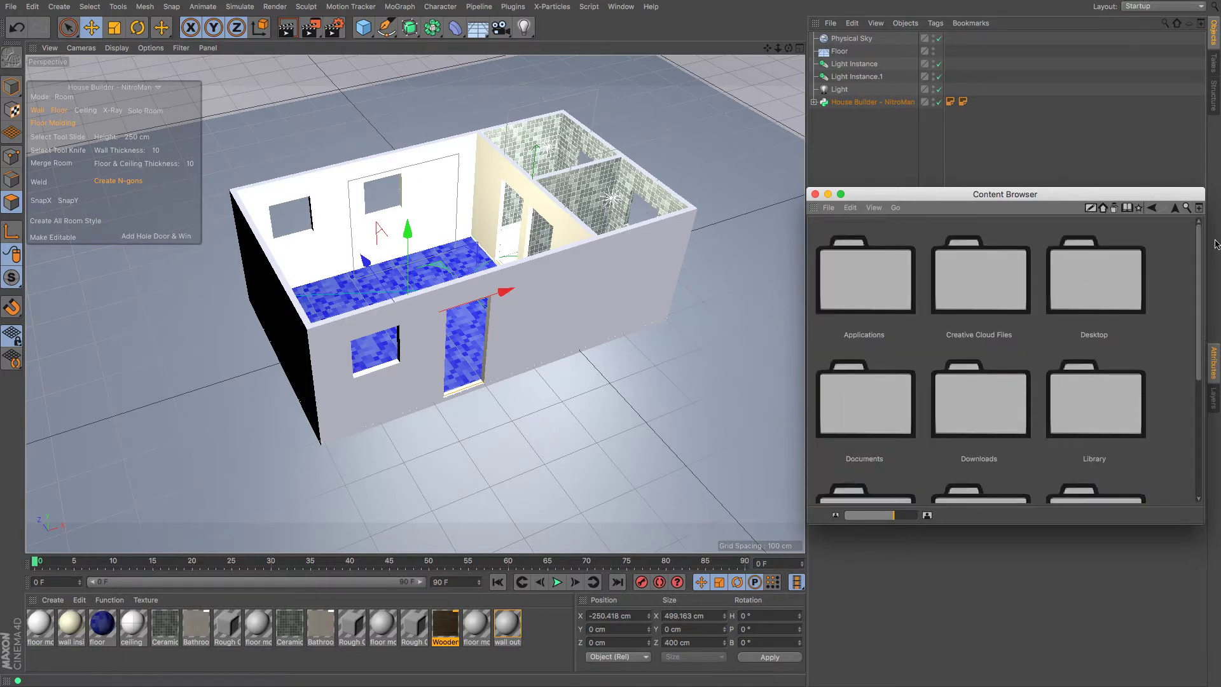
pyautogui.moveTo(1023, 197); pyautogui.dragTo(1011, 167)
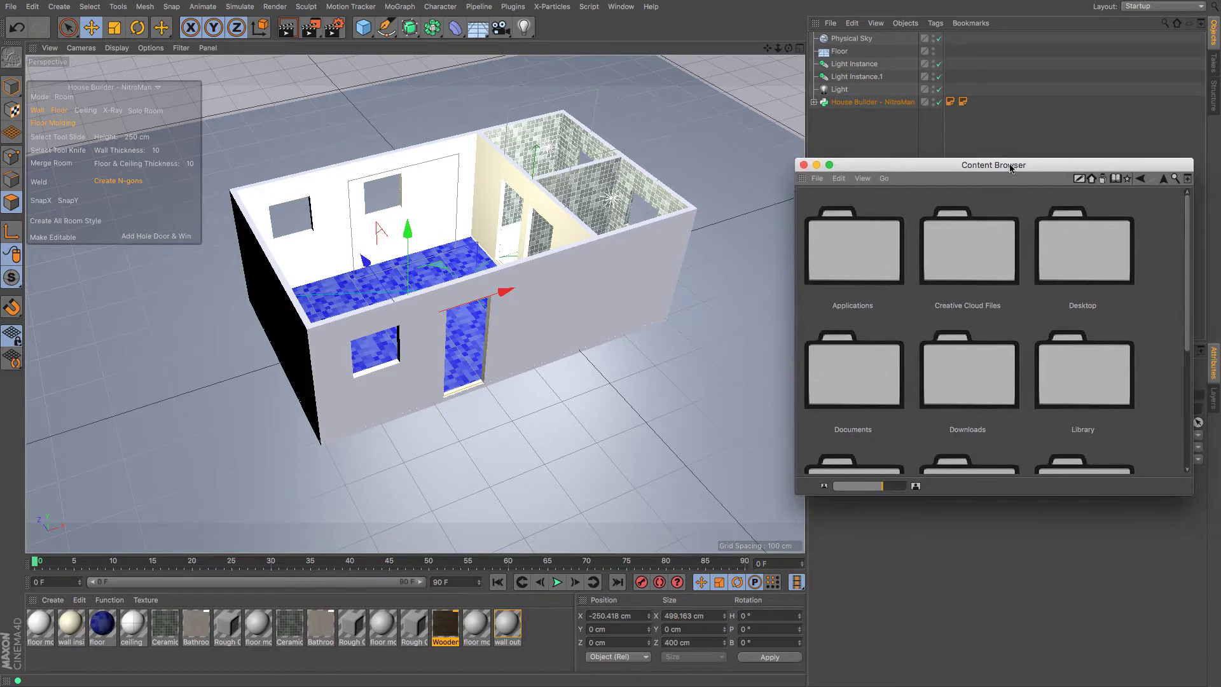
# Step: Browse the preset library to the Architectural Elements folder within Studio's 3D Objects
pyautogui.click(1103, 182)
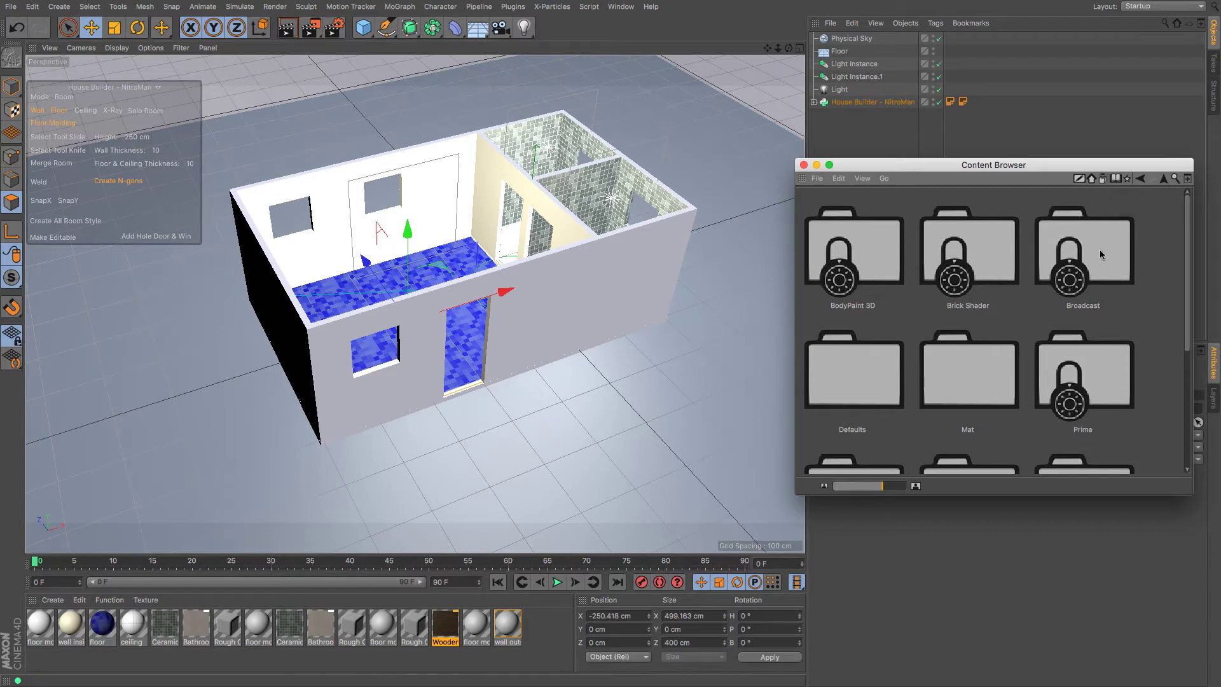
pyautogui.scroll(-5, 1097, 257)
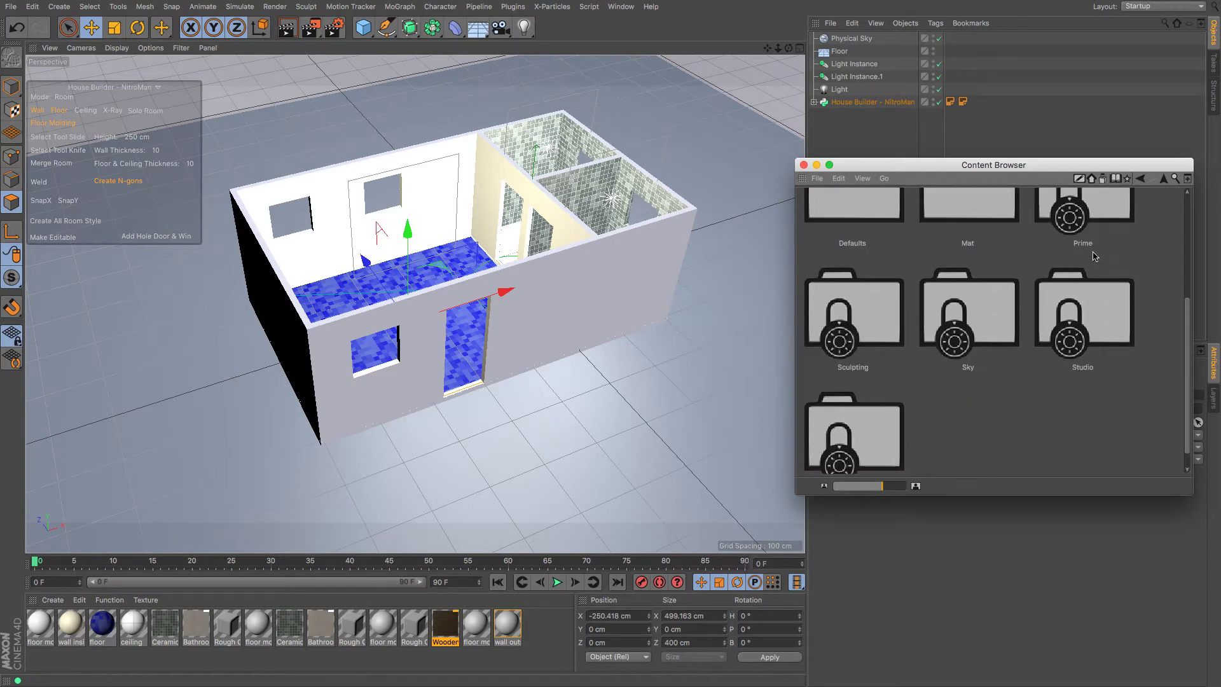
pyautogui.doubleClick(1098, 336)
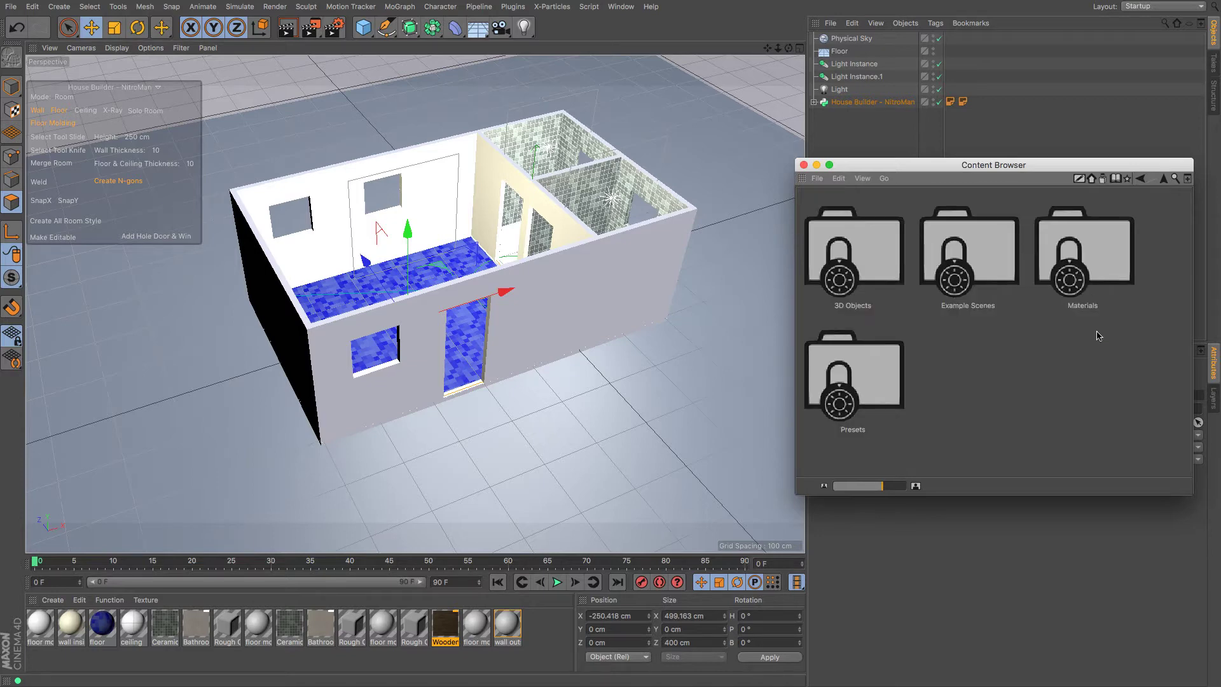
pyautogui.doubleClick(888, 376)
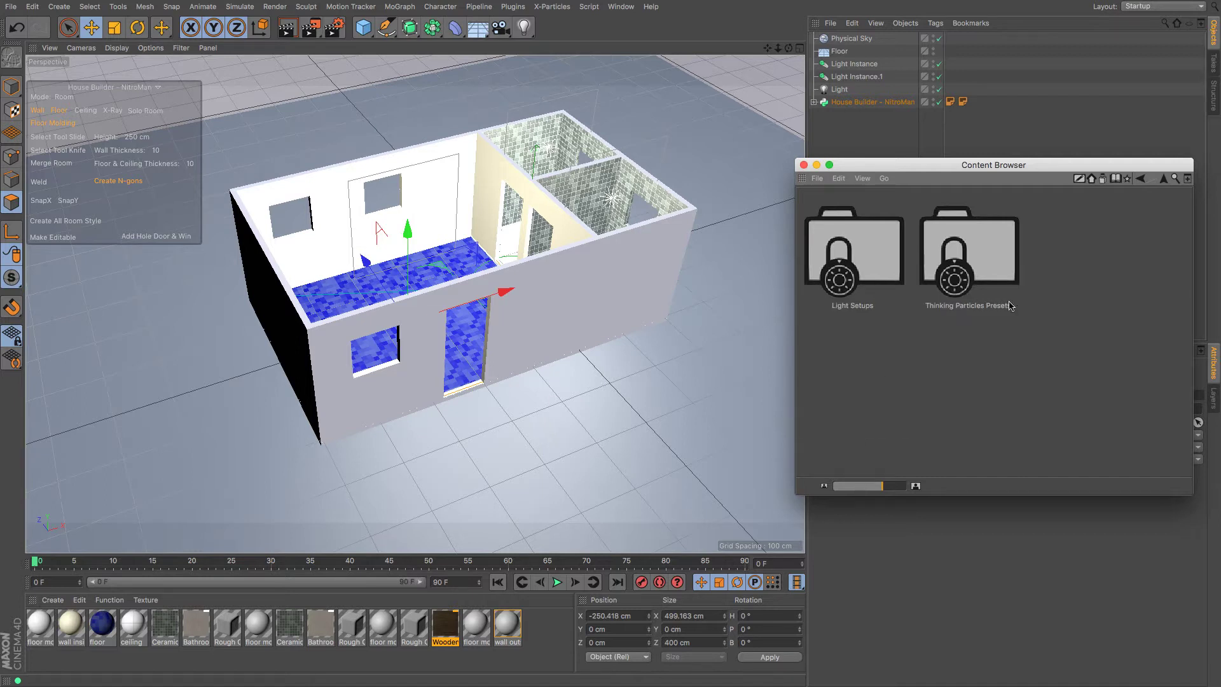
pyautogui.click(1140, 179)
pyautogui.doubleClick(853, 240)
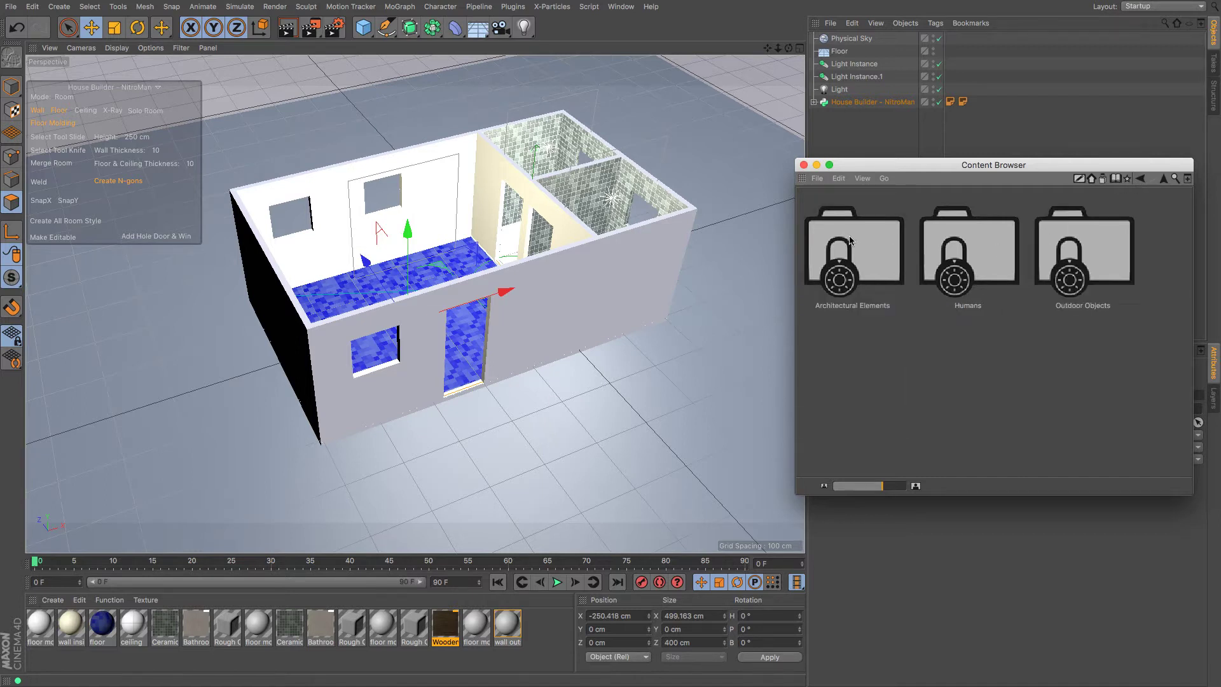
pyautogui.doubleClick(859, 242)
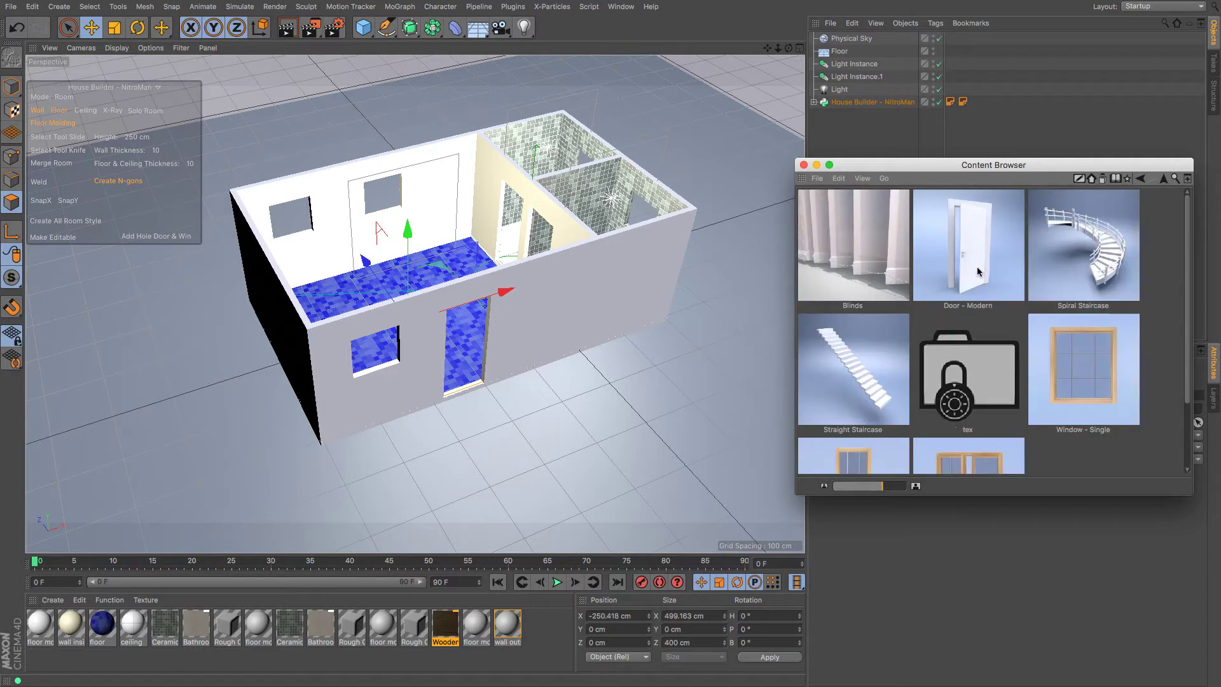
# Step: Add the Door - Modern preset to the scene and close the Content Browser
pyautogui.scroll(-2, 1026, 286)
pyautogui.scroll(2, 1025, 286)
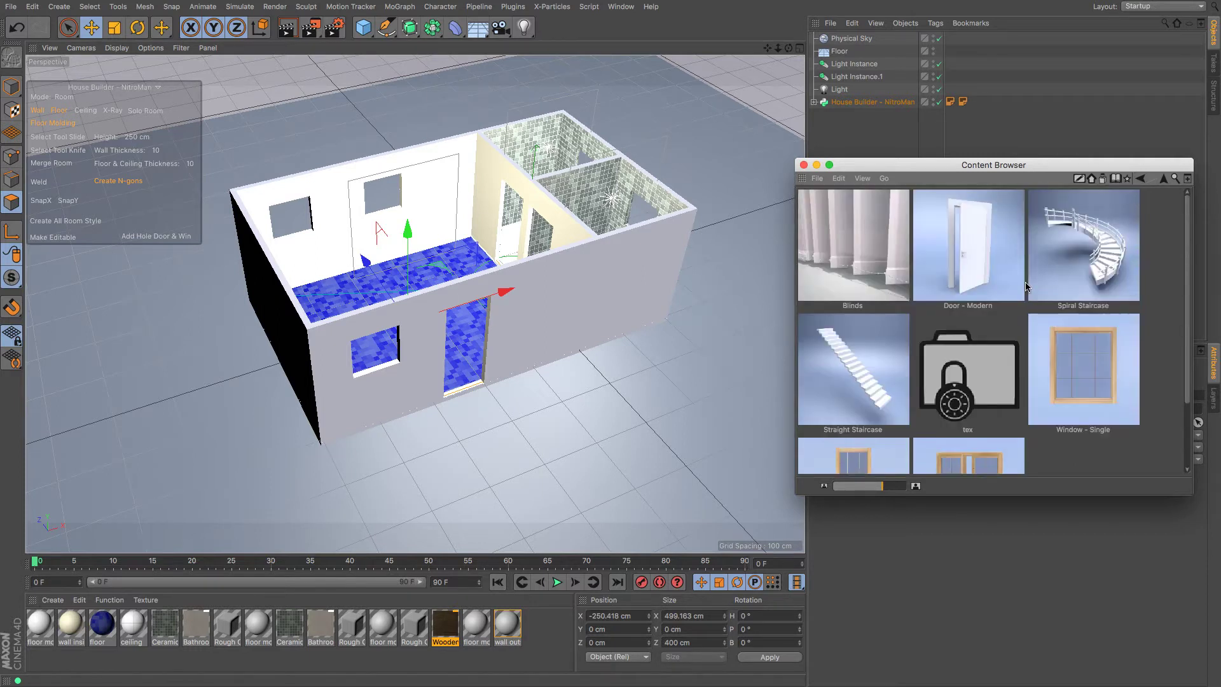
pyautogui.doubleClick(982, 243)
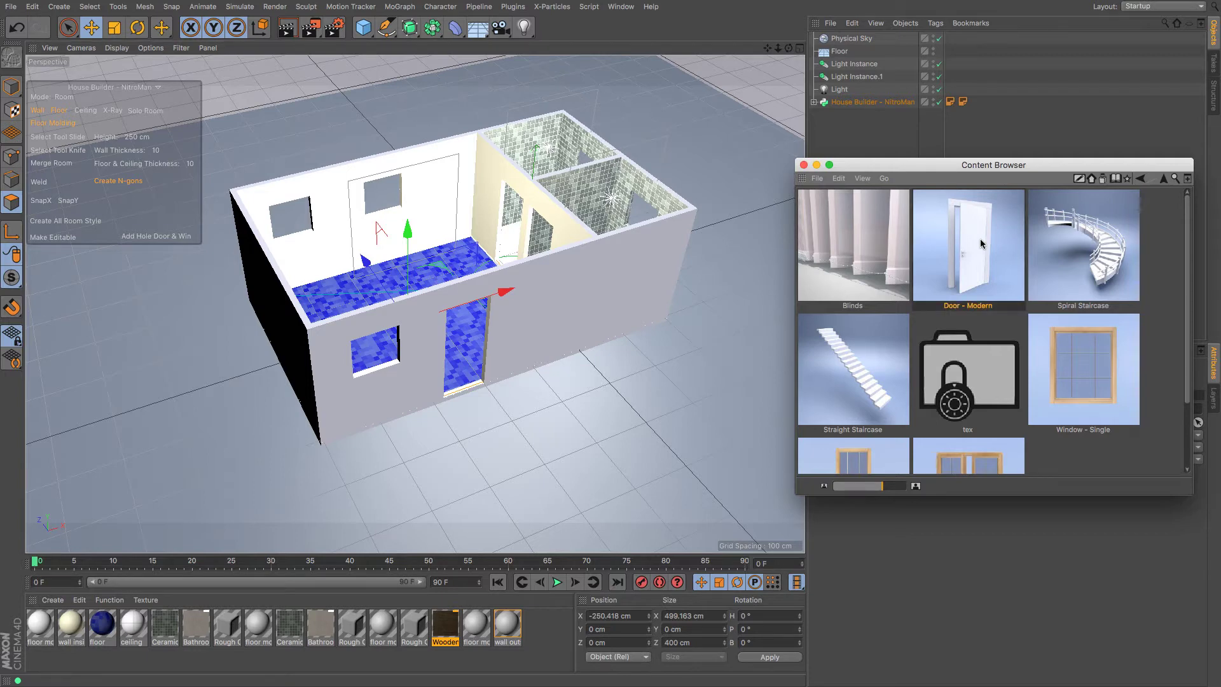
pyautogui.click(804, 165)
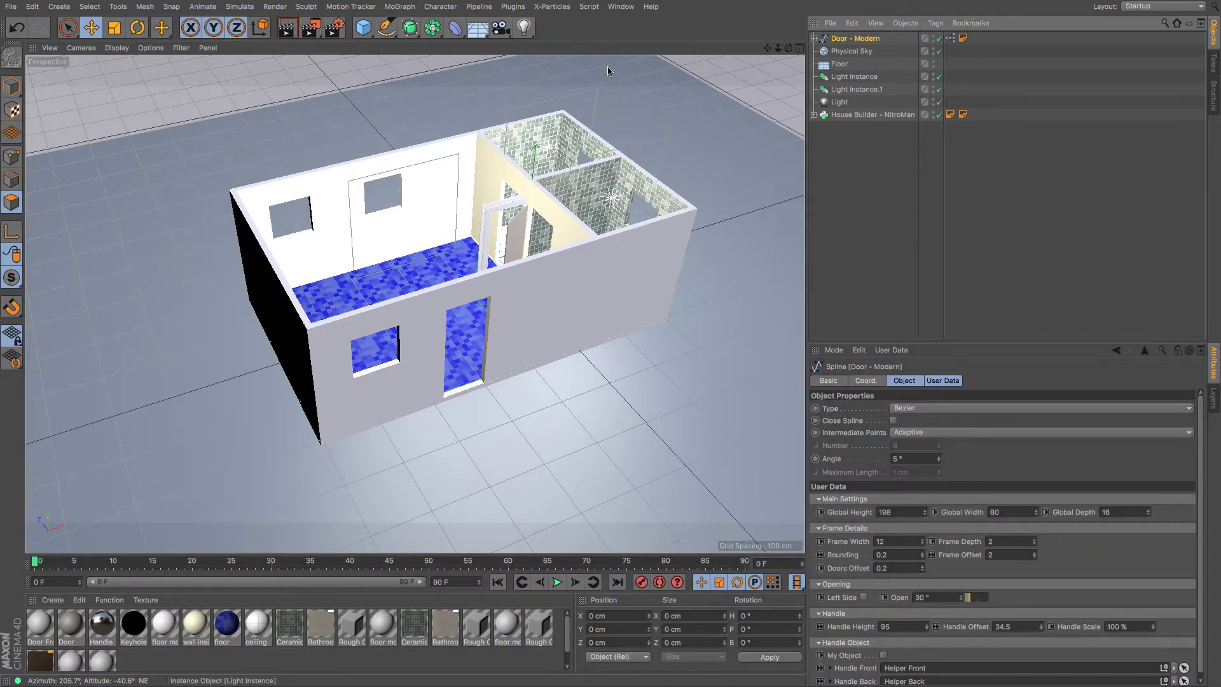
# Step: Move the door in model mode to just outside the front doorway, at about X -198.6, Y 25.2, Z -231.4 cm
pyautogui.press('e')
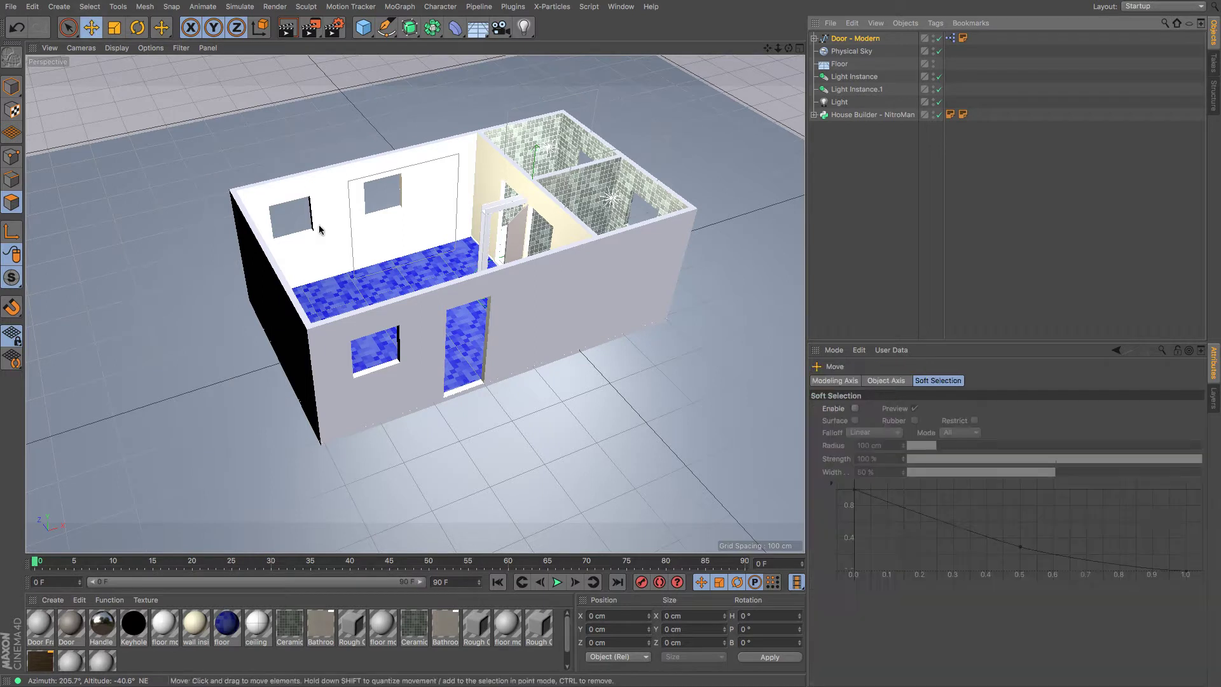
pyautogui.click(11, 88)
pyautogui.moveTo(532, 197); pyautogui.dragTo(531, 197)
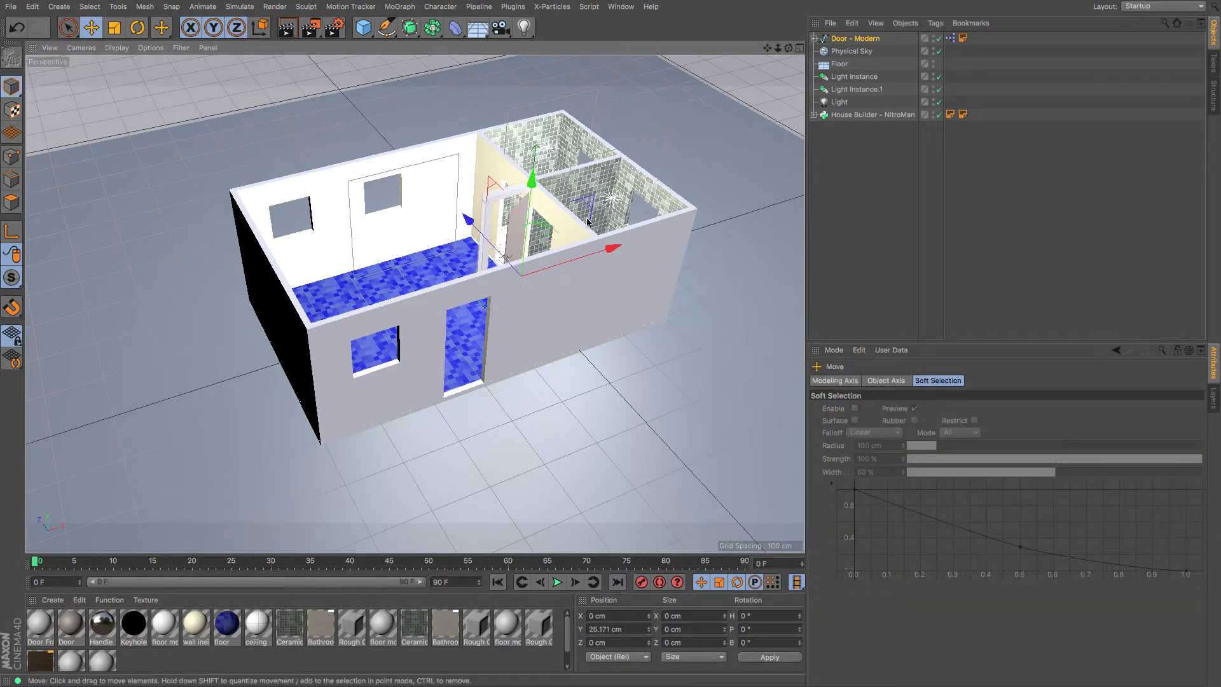
pyautogui.moveTo(610, 257); pyautogui.dragTo(533, 266)
pyautogui.moveTo(389, 245); pyautogui.dragTo(447, 318)
pyautogui.moveTo(586, 352); pyautogui.dragTo(579, 357)
# Step: In the top view, align the door with the front wall opening at about X -200.5 cm, Z -207.3 cm
pyautogui.press('F2')
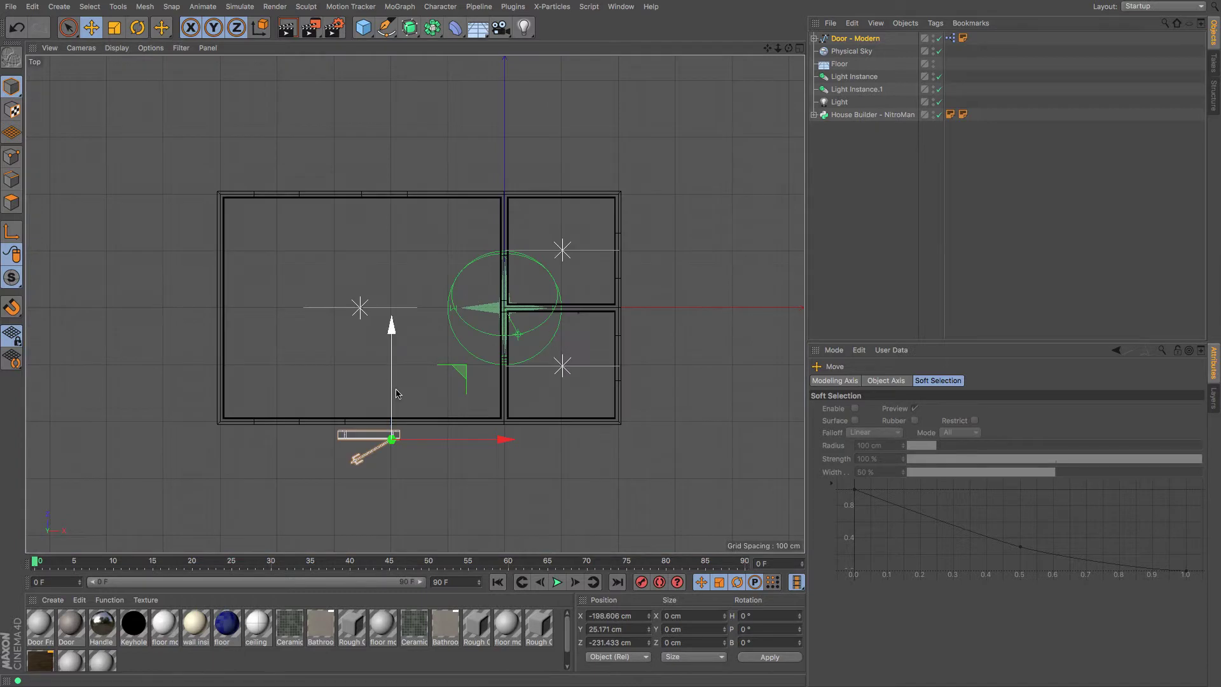
pyautogui.moveTo(396, 393); pyautogui.dragTo(419, 258, button='middle')
pyautogui.moveTo(415, 192); pyautogui.dragTo(417, 176)
pyautogui.scroll(10, 407, 274)
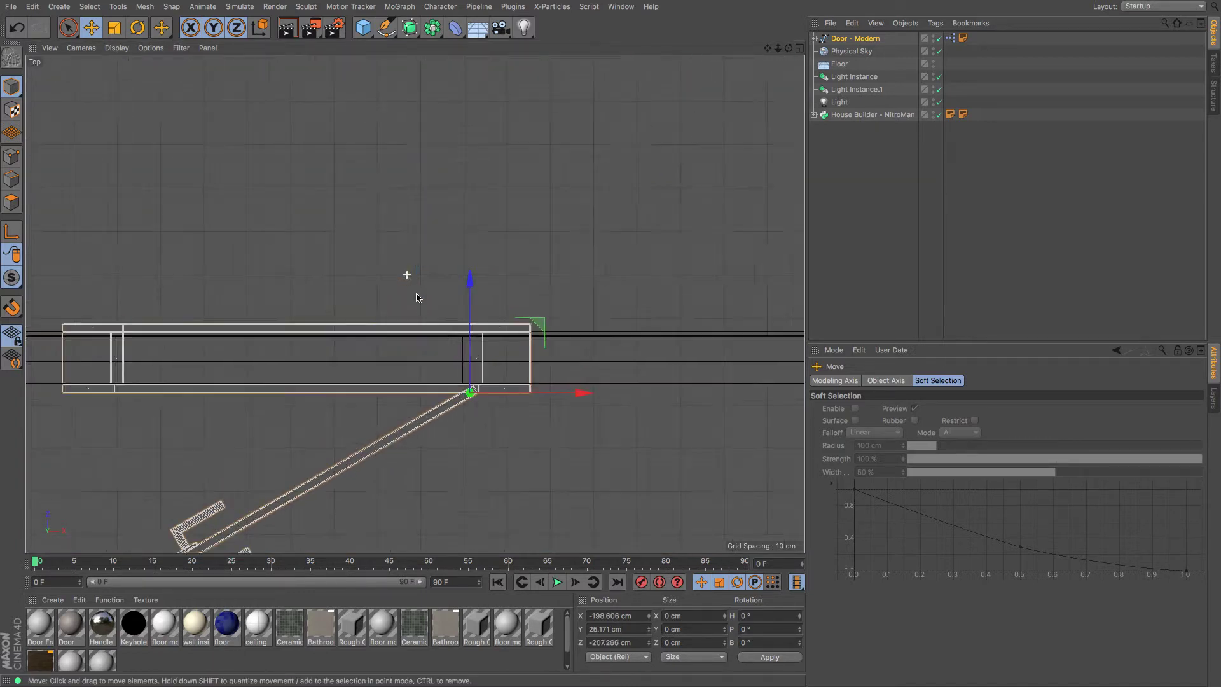
pyautogui.moveTo(582, 393)
pyautogui.mouseDown()
pyautogui.moveTo(559, 395)
pyautogui.moveTo(572, 395)
pyautogui.mouseUp()
# Step: In the perspective view, lower the door in the opening to about Y -4.2 cm
pyautogui.press('F1')
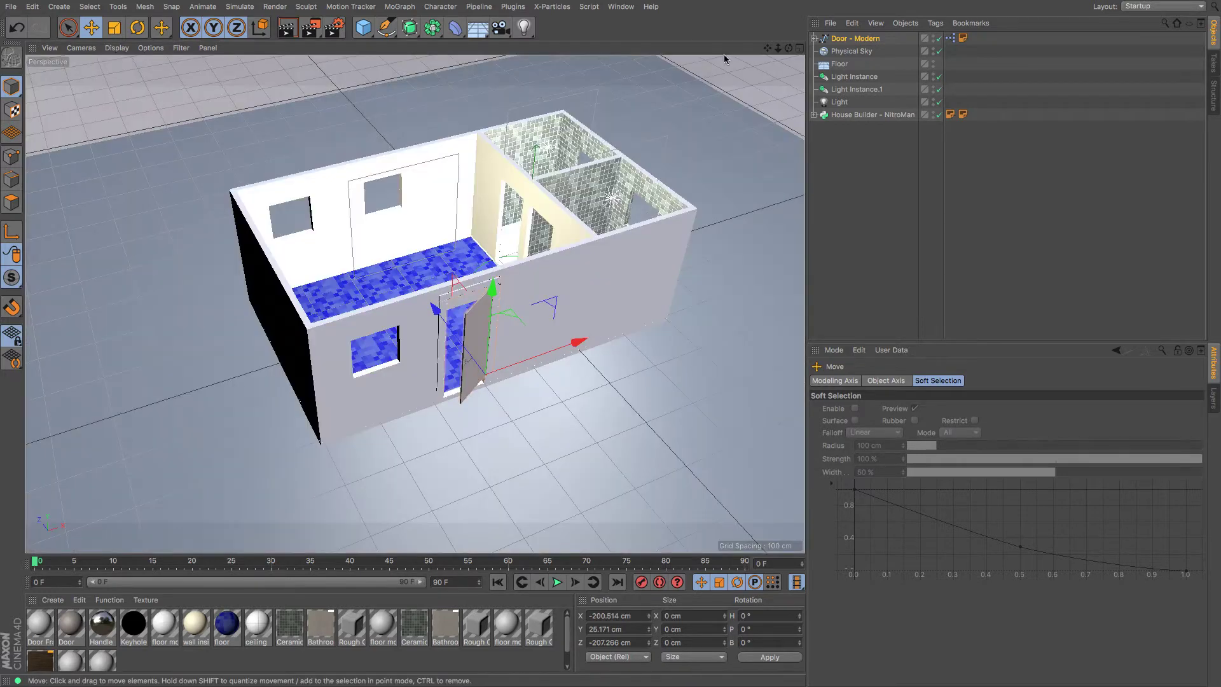
pyautogui.keyDown('alt'); pyautogui.moveTo(724, 59); pyautogui.dragTo(812, 48); pyautogui.keyUp('alt')
pyautogui.moveTo(414, 220); pyautogui.dragTo(414, 243)
# Step: Show the Door - Modern settings in full and set the Global Height to 200
pyautogui.click(852, 39)
pyautogui.moveTo(941, 343); pyautogui.dragTo(968, 151)
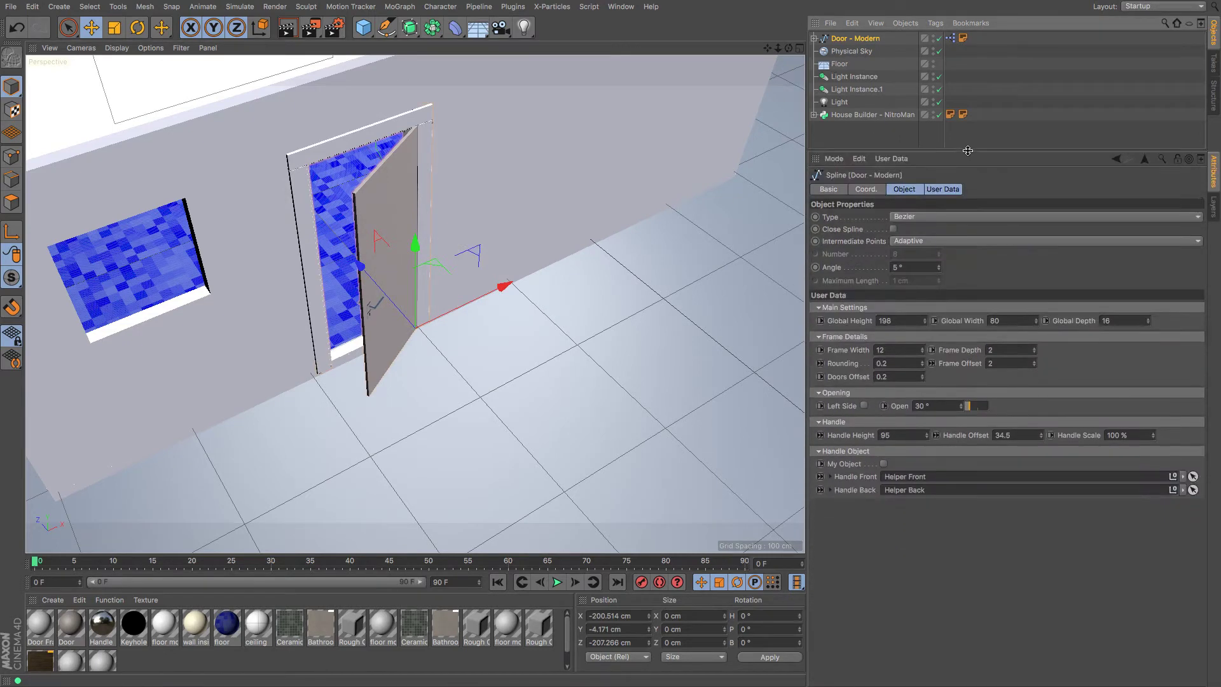
pyautogui.click(907, 320)
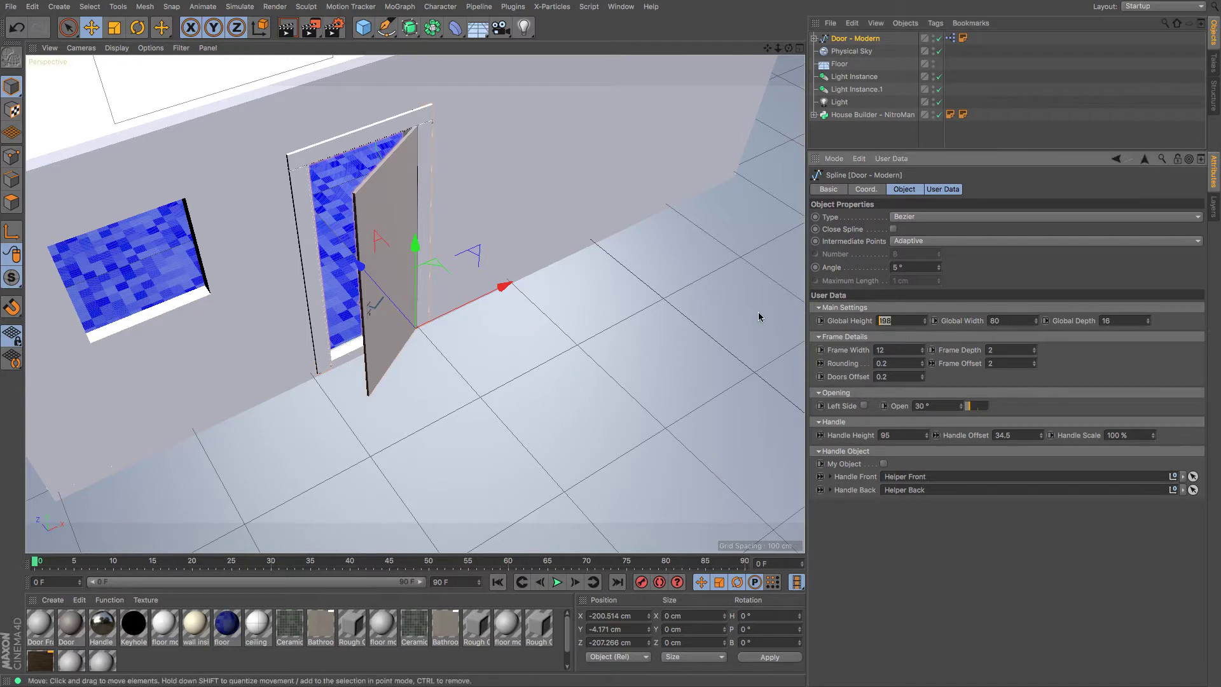
pyautogui.press('Return')
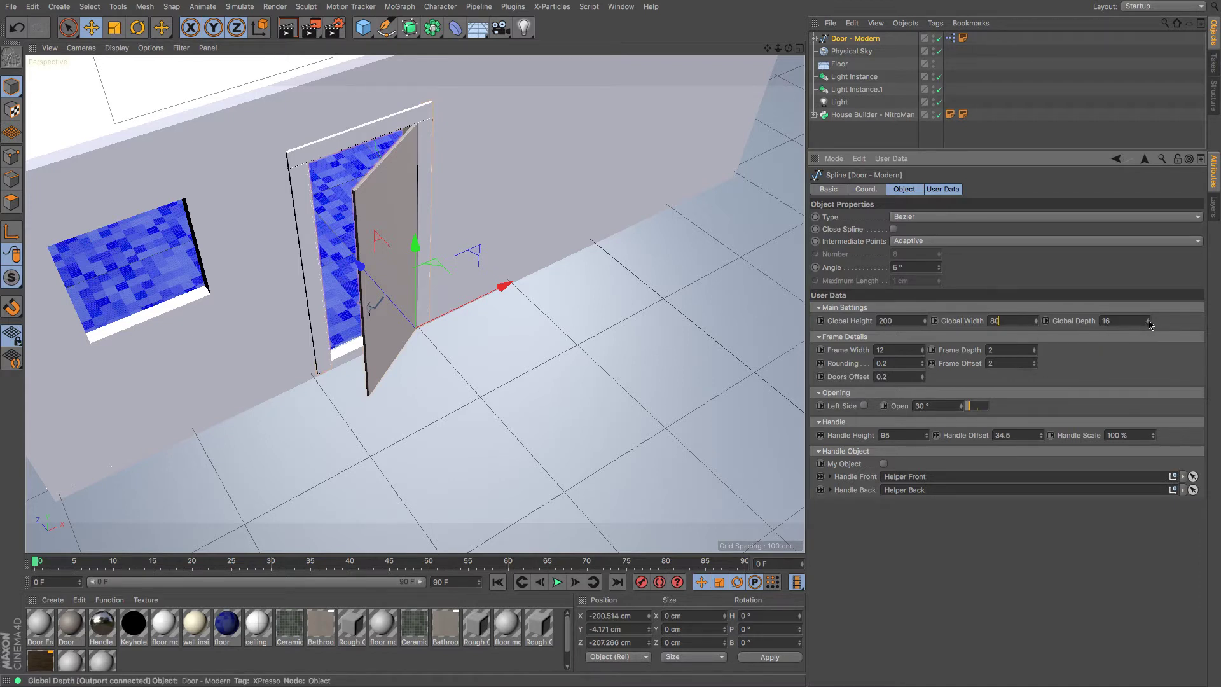
# Step: Try the door's Global Depth at 100 and at 15, viewing the frame from inside the room
pyautogui.moveTo(1149, 321); pyautogui.dragTo(1148, 289)
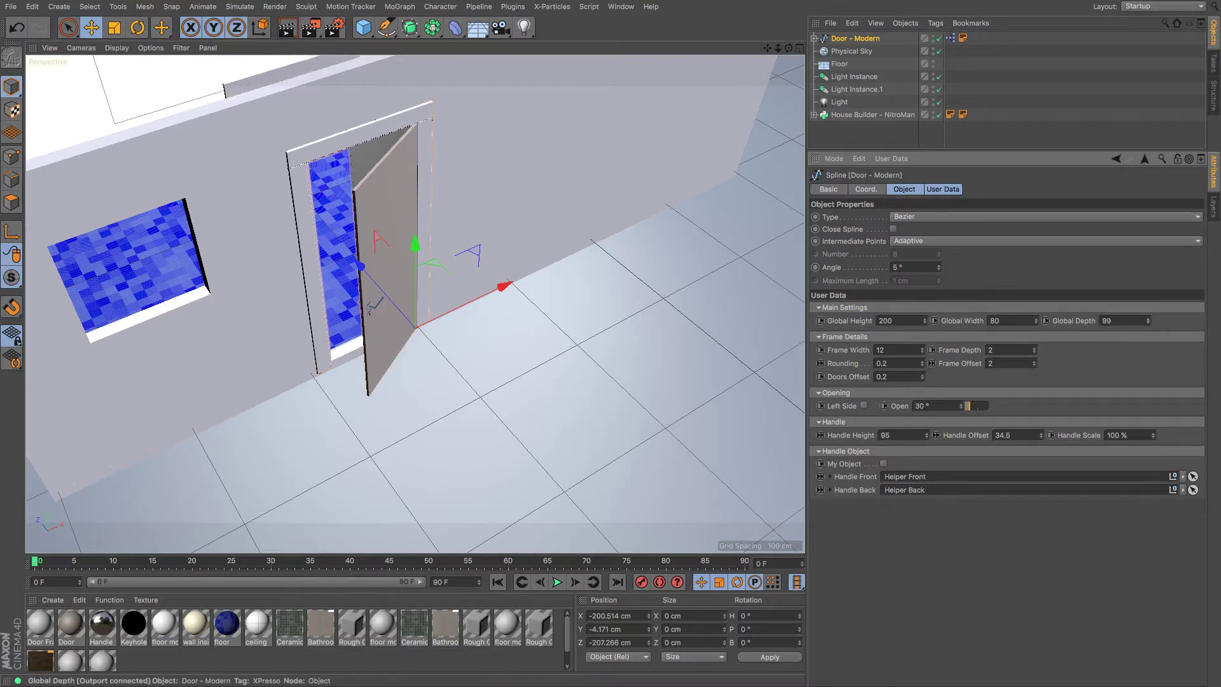
pyautogui.moveTo(789, 48); pyautogui.dragTo(527, 72)
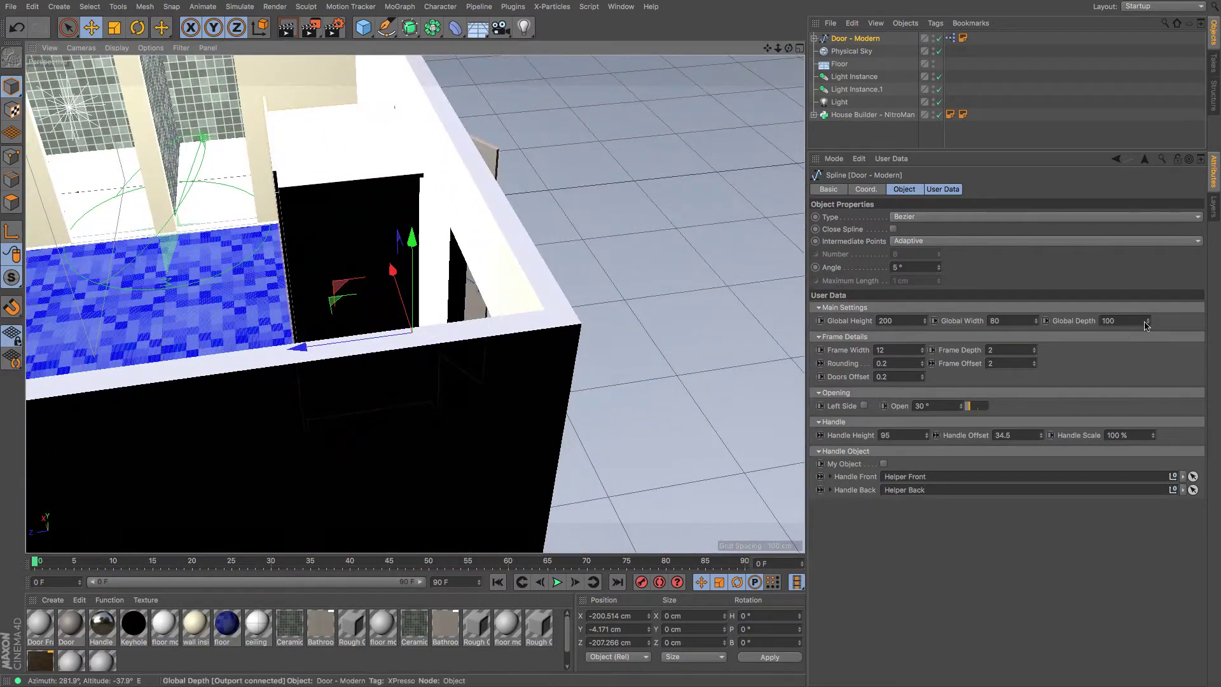
pyautogui.moveTo(1148, 321); pyautogui.dragTo(1149, 387)
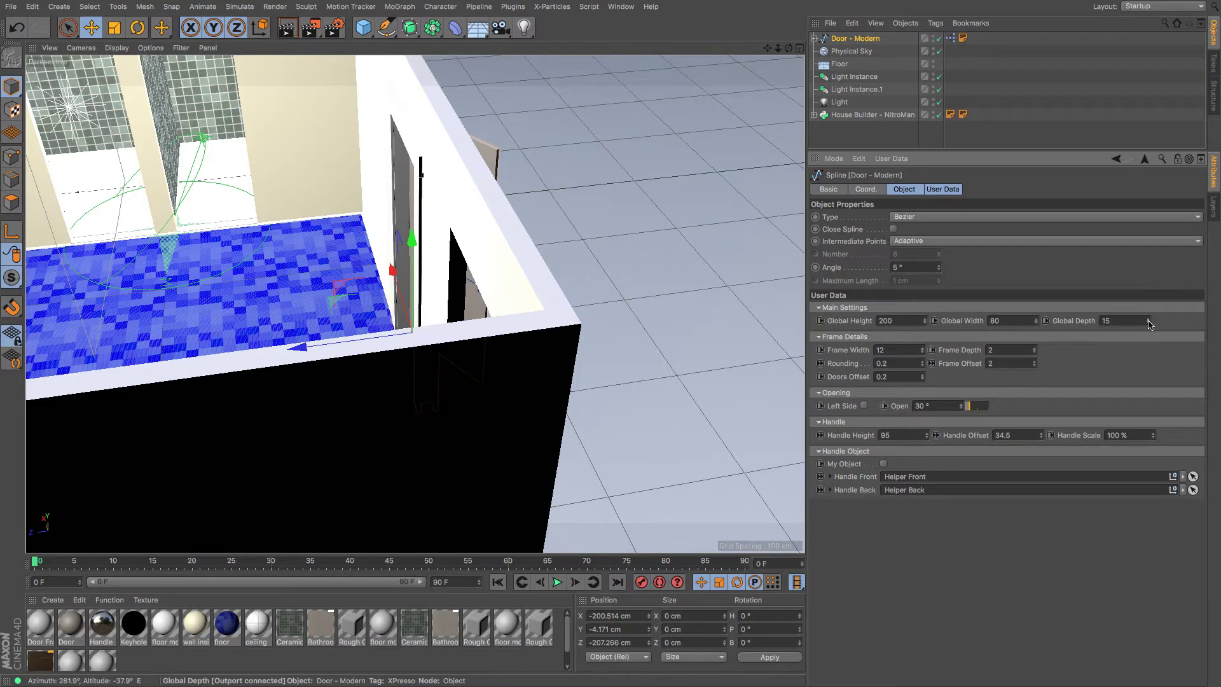
# Step: Check the House Builder's wall thickness and set the door's Global Depth to 10
pyautogui.click(857, 116)
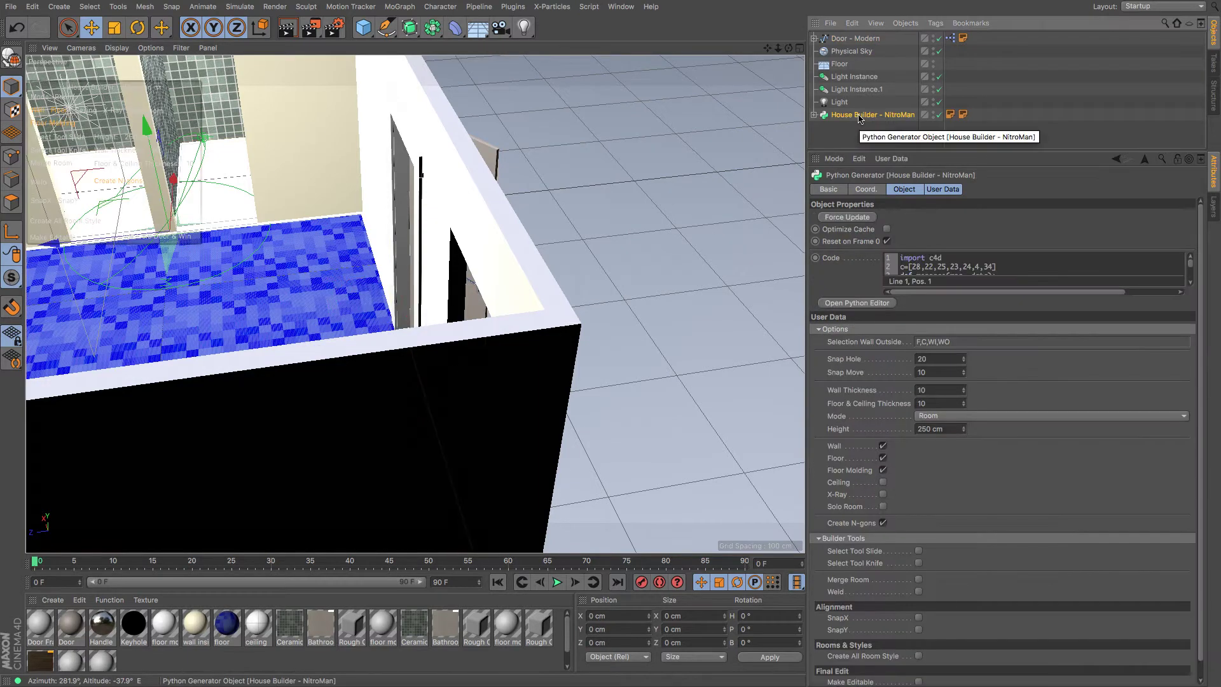
pyautogui.moveTo(769, 48); pyautogui.dragTo(821, 124)
pyautogui.click(855, 38)
pyautogui.moveTo(1120, 321); pyautogui.dragTo(1016, 327)
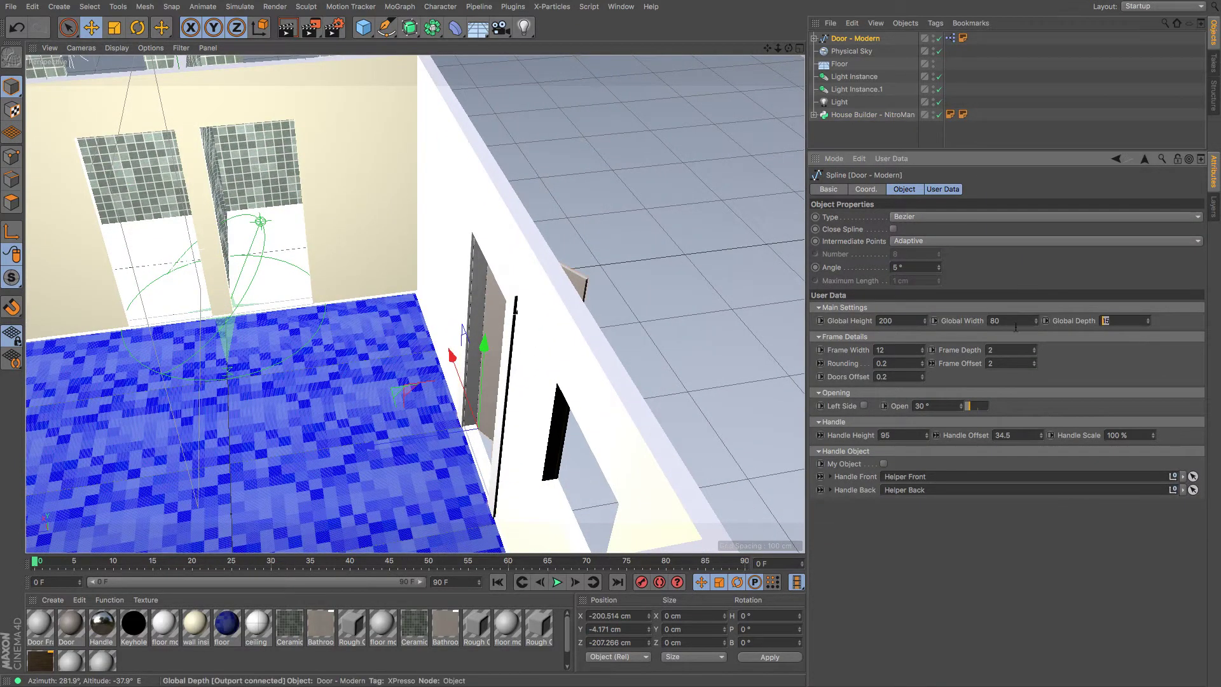
pyautogui.write('10')
pyautogui.press('Return')
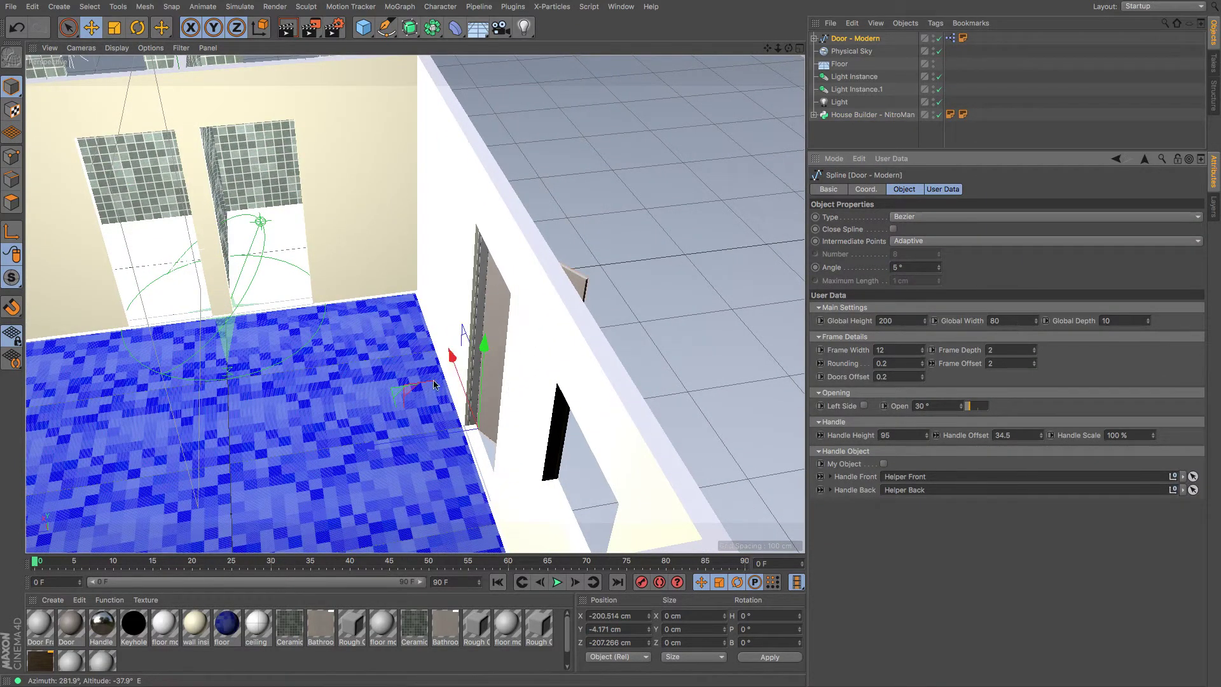
# Step: Move the door across the wall's thickness to about Z -204.8 cm, comparing its frame with the inner and outer wall faces
pyautogui.moveTo(366, 446); pyautogui.dragTo(364, 449)
pyautogui.keyDown('alt'); pyautogui.moveTo(783, 69); pyautogui.dragTo(486, 353); pyautogui.keyUp('alt')
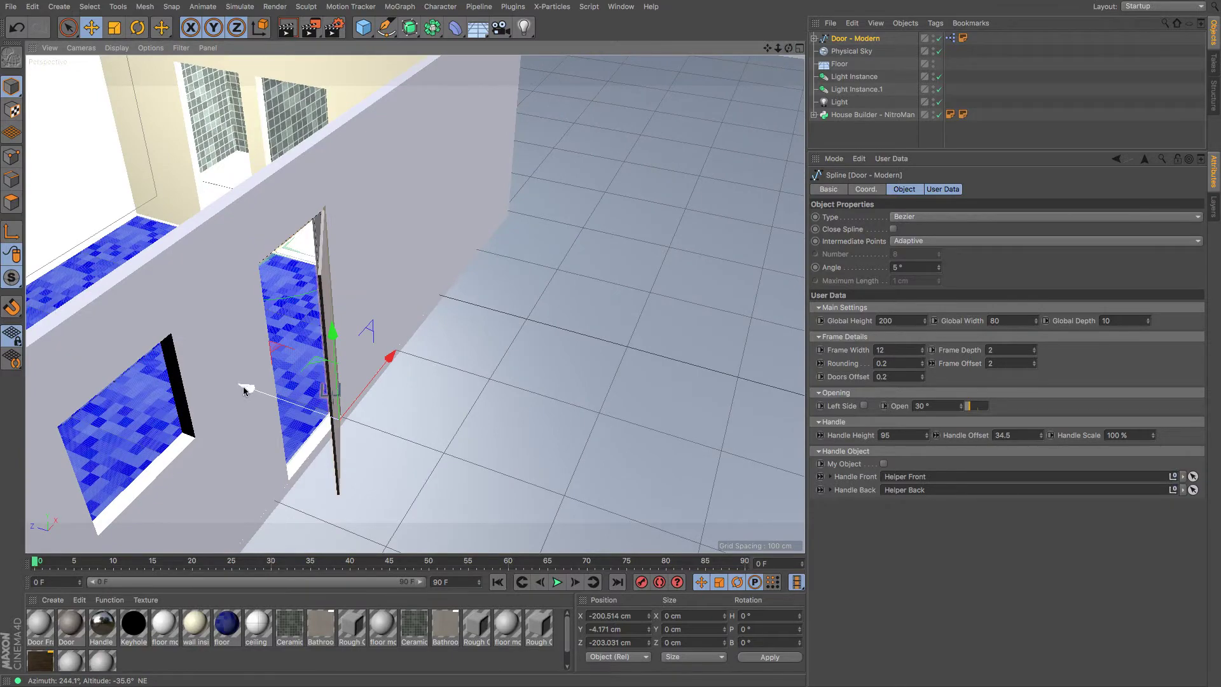
pyautogui.moveTo(247, 388); pyautogui.dragTo(249, 388)
pyautogui.moveTo(786, 52); pyautogui.dragTo(959, 345)
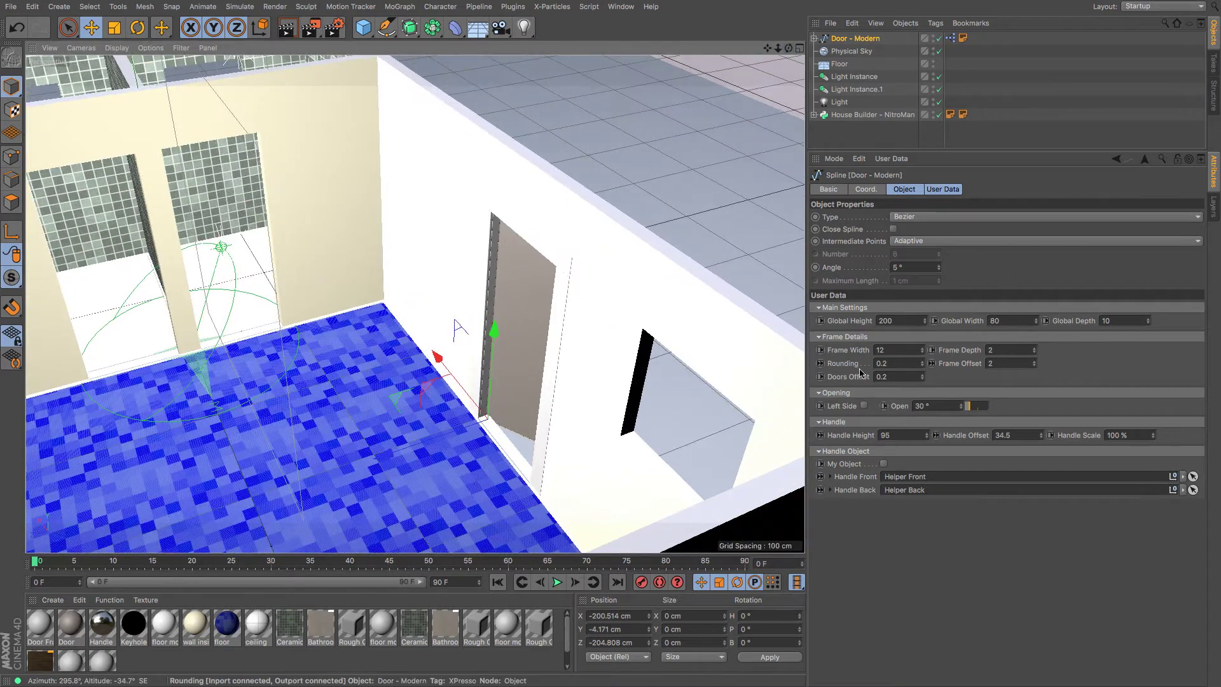
# Step: Try the door's Global Depth at 15 and 17, shifting the door in the top view to about Z -207.7 cm
pyautogui.moveTo(1114, 321); pyautogui.dragTo(905, 306)
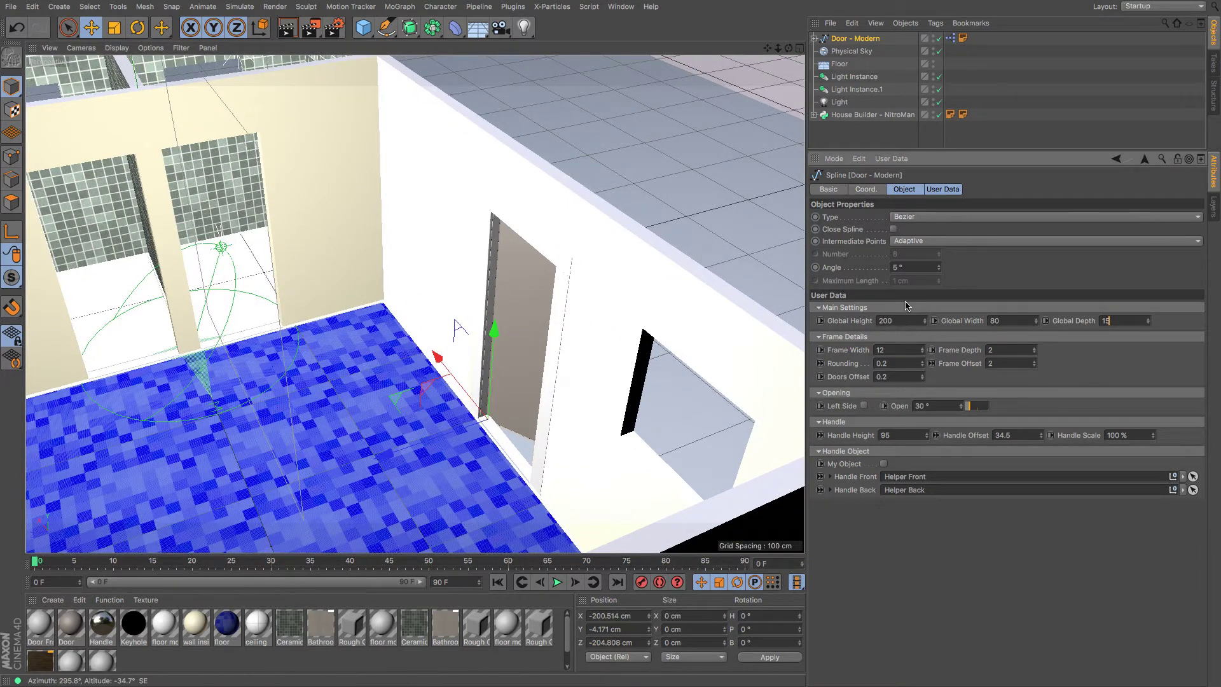
pyautogui.press('F2')
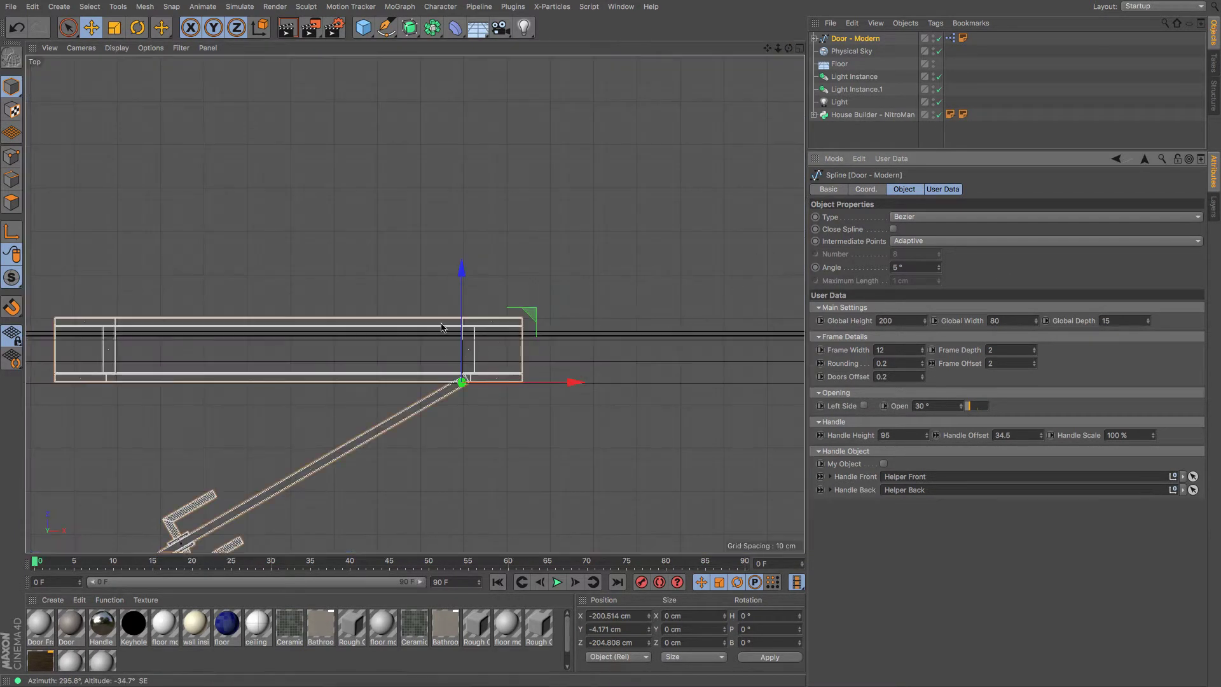
pyautogui.moveTo(463, 273); pyautogui.dragTo(463, 283)
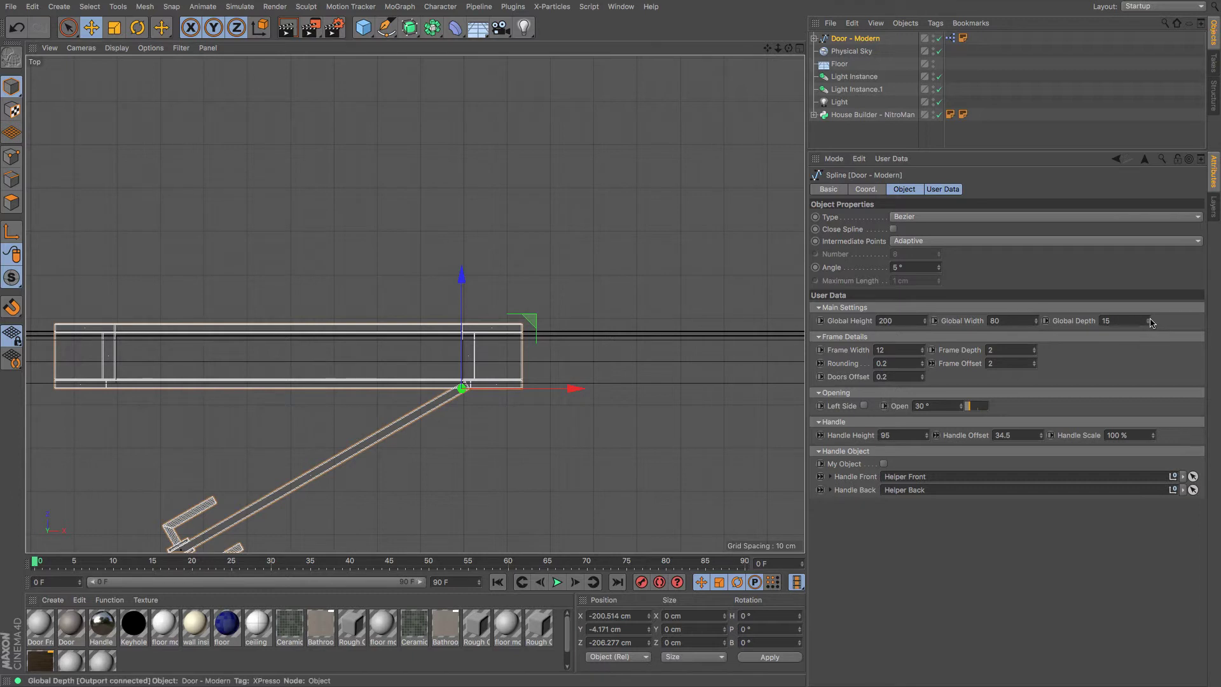
pyautogui.moveTo(1149, 318); pyautogui.dragTo(1148, 316)
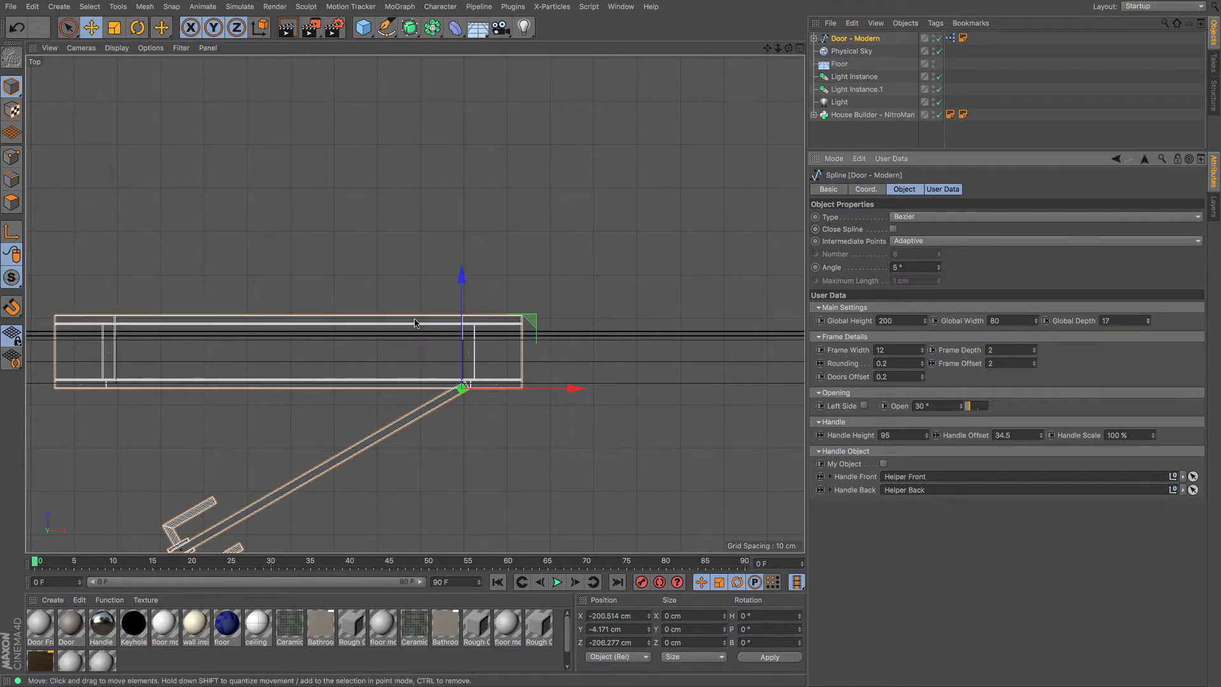
pyautogui.moveTo(461, 292); pyautogui.dragTo(462, 287)
pyautogui.press('F1')
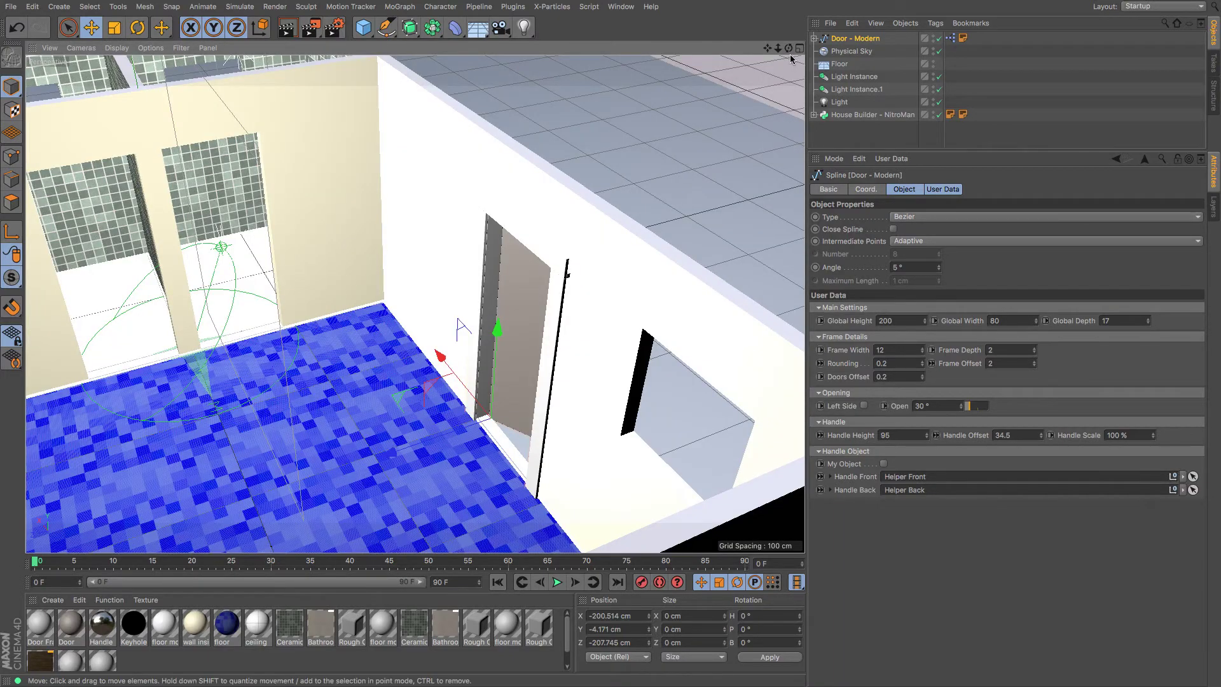
pyautogui.moveTo(791, 55); pyautogui.dragTo(783, 53)
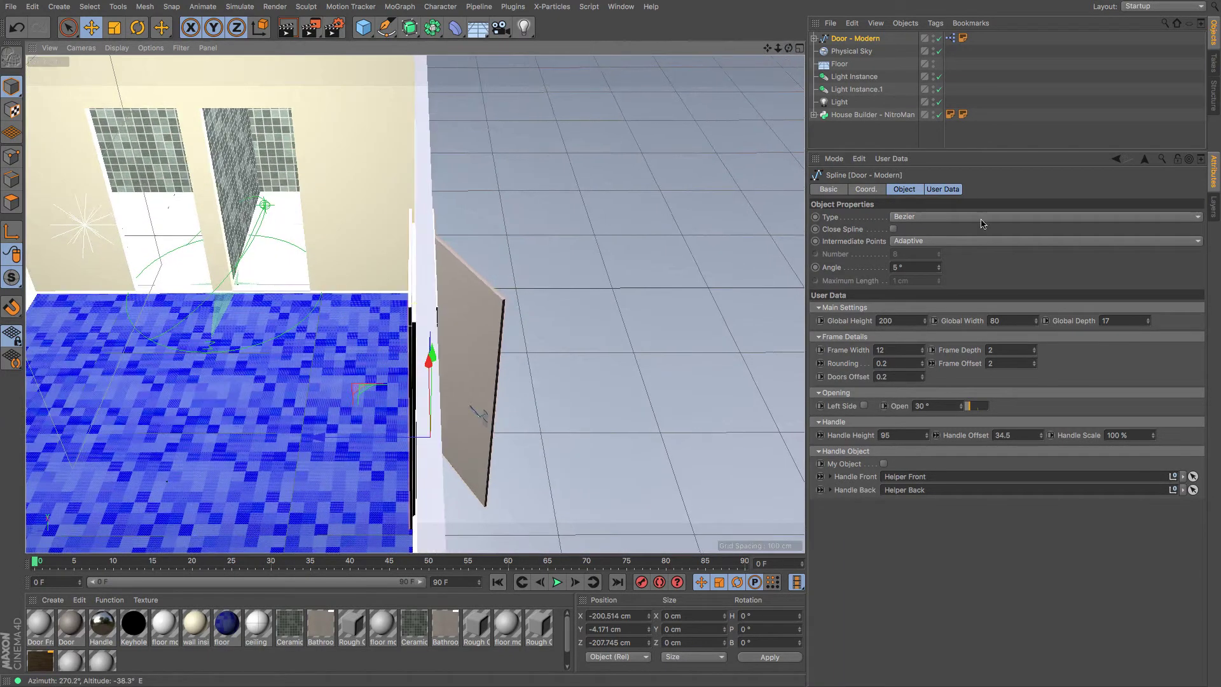
# Step: Reduce the door's Global Depth to 15 and shift the door in the wall to about Z -207.0 cm
pyautogui.click(1148, 324)
pyautogui.click(1148, 324)
pyautogui.moveTo(779, 50)
pyautogui.mouseDown()
pyautogui.moveTo(812, 50)
pyautogui.moveTo(774, 52)
pyautogui.mouseUp()
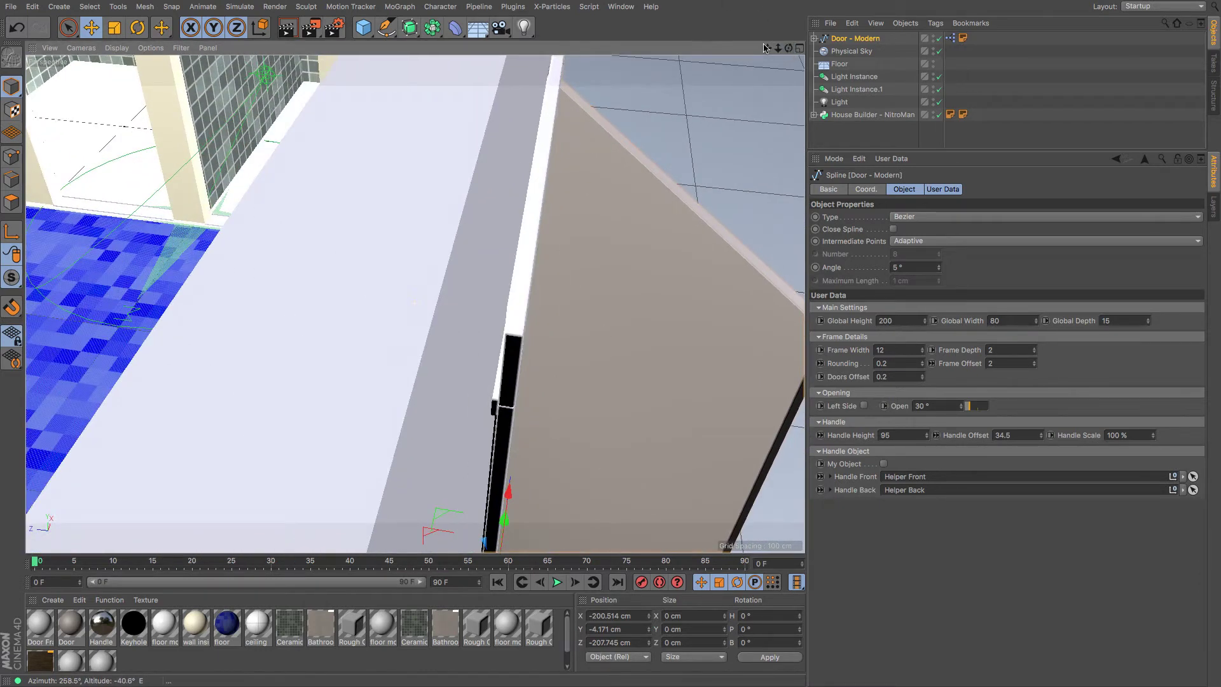
pyautogui.moveTo(768, 49); pyautogui.dragTo(777, 21)
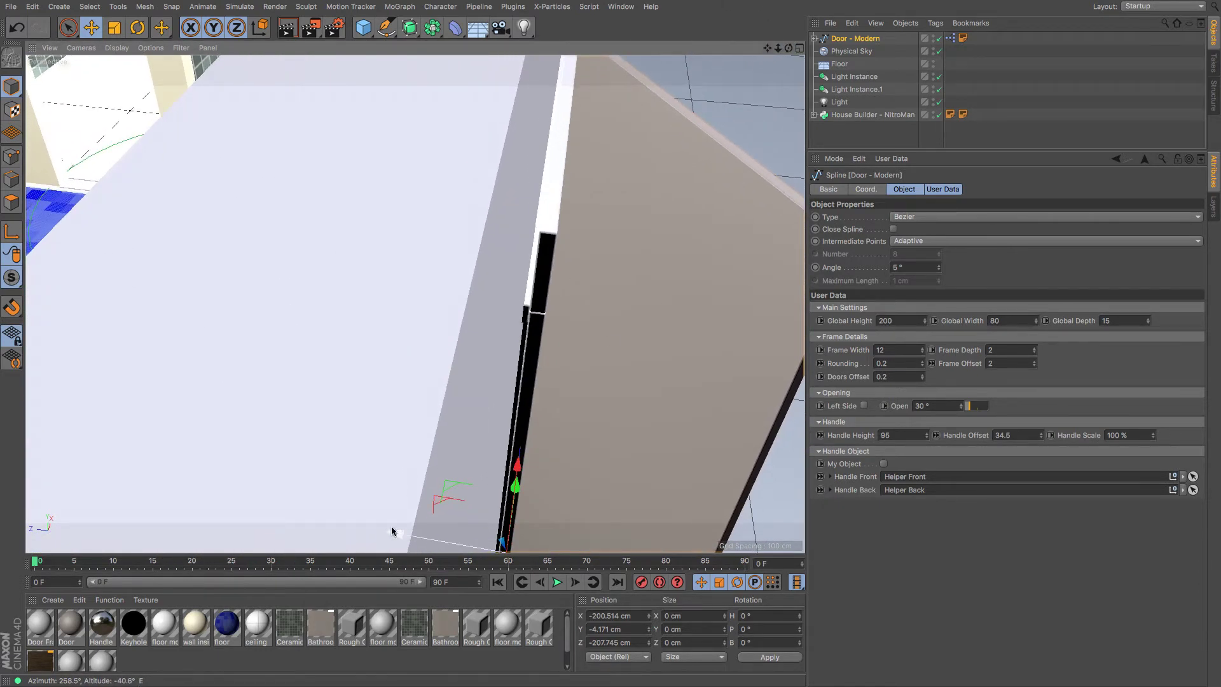
pyautogui.moveTo(395, 529); pyautogui.dragTo(396, 534)
# Step: Set the door's Global Depth to 14, judging how far the frame projects from the inner wall face
pyautogui.moveTo(789, 49); pyautogui.dragTo(790, 51)
pyautogui.click(1149, 325)
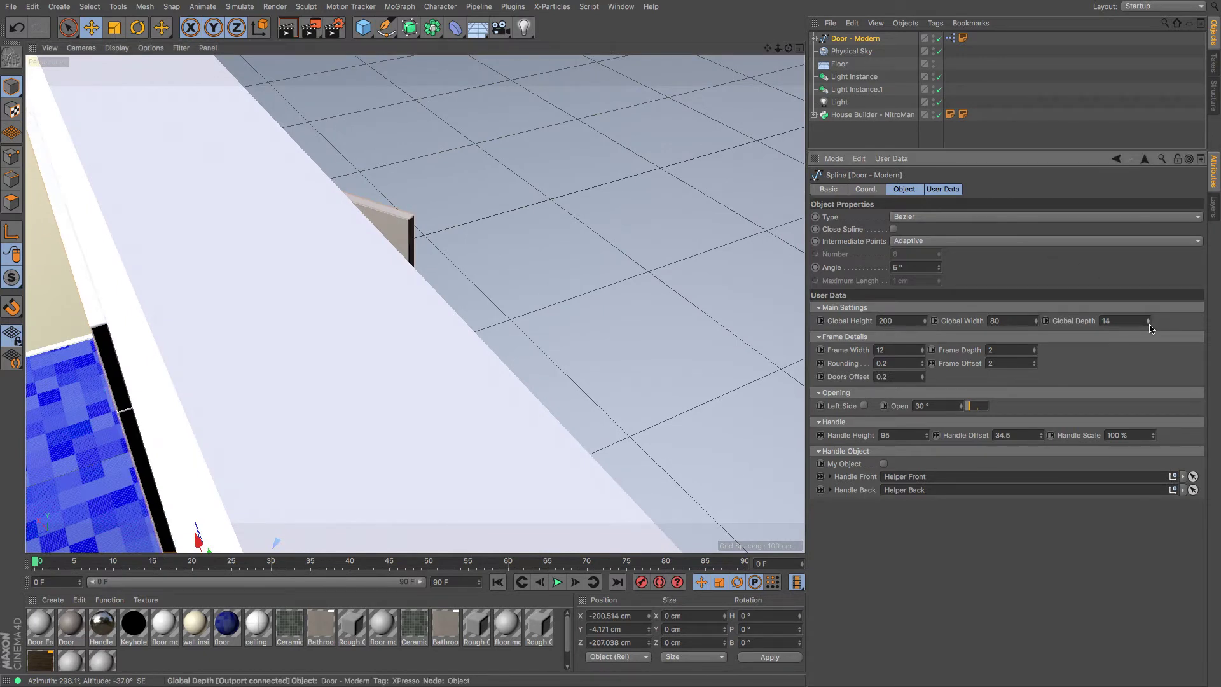
pyautogui.click(1150, 324)
pyautogui.click(1149, 320)
# Step: Set the door's Frame Width to 5 and Doors Offset to 0
pyautogui.moveTo(778, 51); pyautogui.dragTo(780, 54)
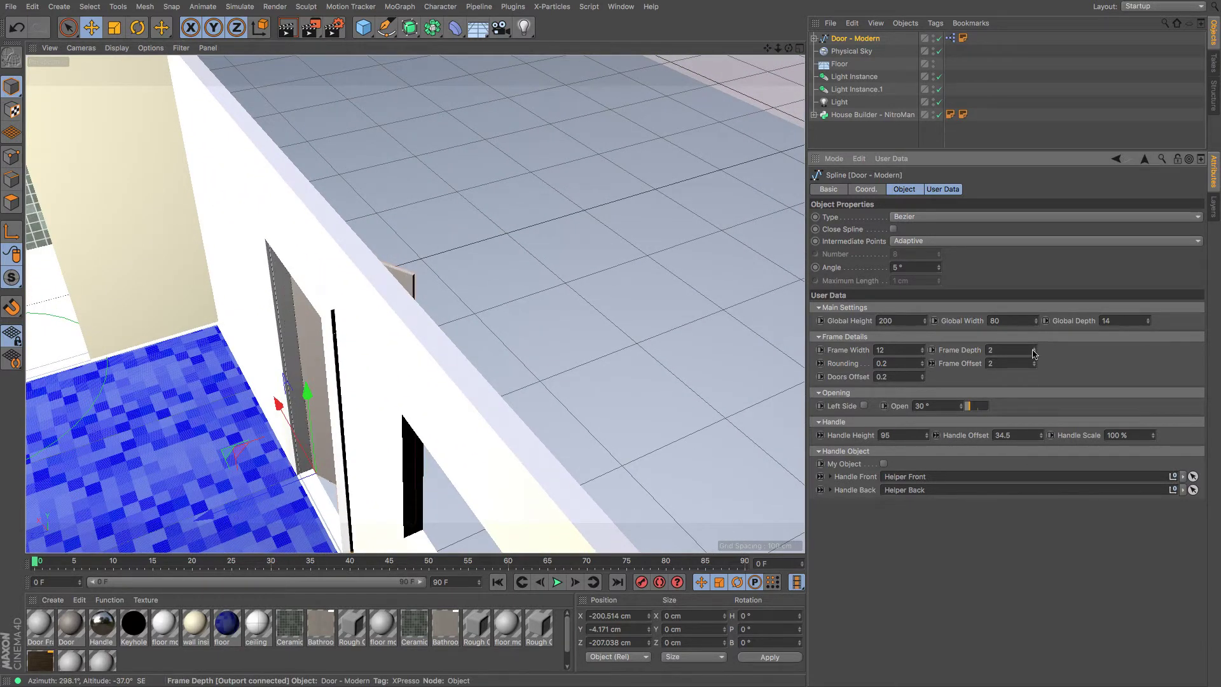
pyautogui.moveTo(921, 350)
pyautogui.mouseDown()
pyautogui.moveTo(922, 326)
pyautogui.moveTo(921, 358)
pyautogui.mouseUp()
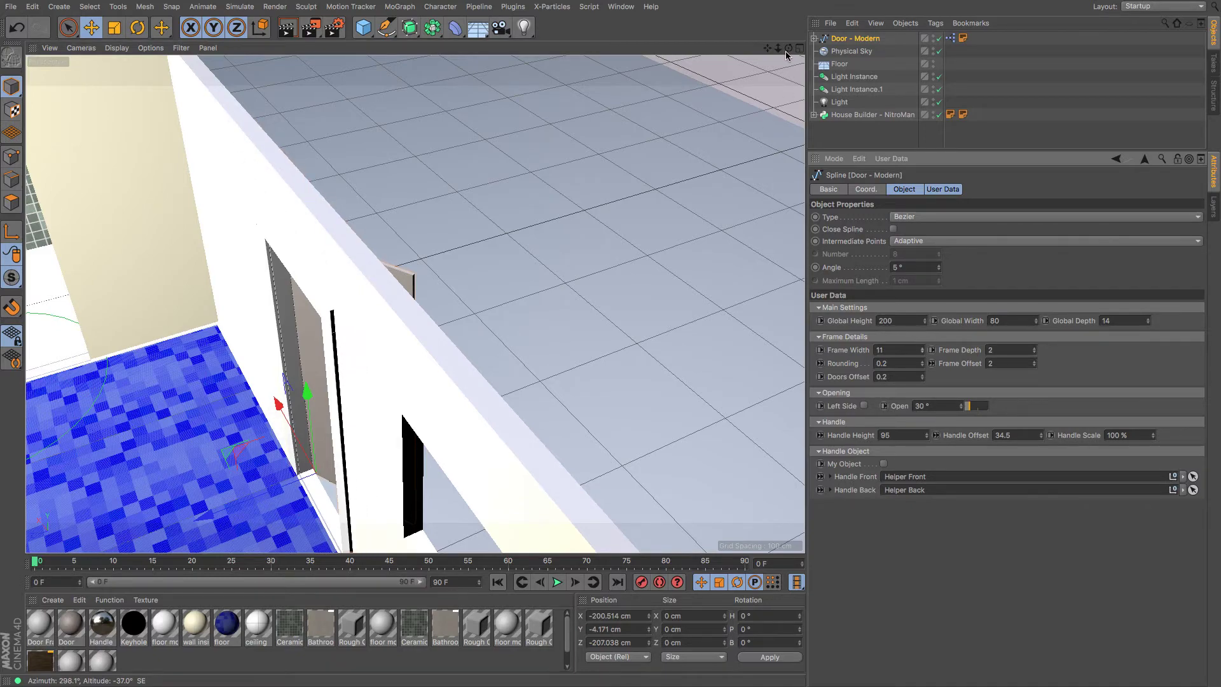
pyautogui.moveTo(788, 50); pyautogui.dragTo(597, 26)
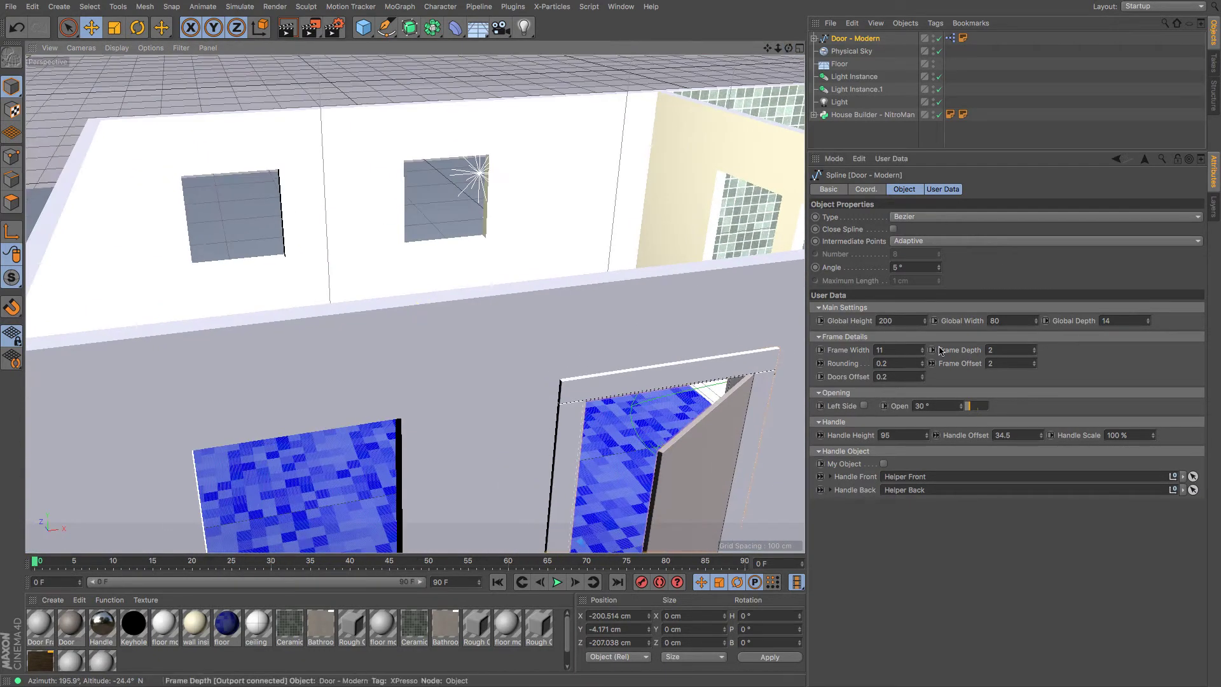
pyautogui.moveTo(922, 350); pyautogui.dragTo(921, 379)
pyautogui.hotkey('ctrl', 'z')
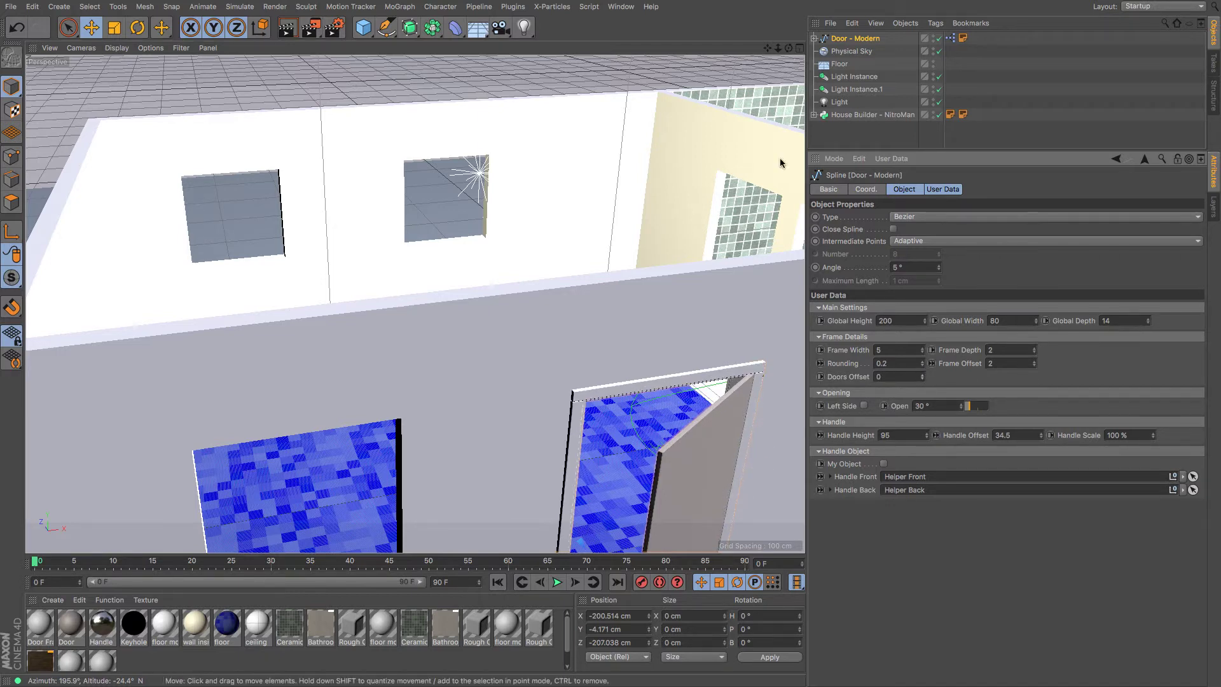
# Step: Set the door's Open angle to 90°, Handle Height to 115 and Handle Offset to 33.5
pyautogui.moveTo(779, 49); pyautogui.dragTo(768, 56)
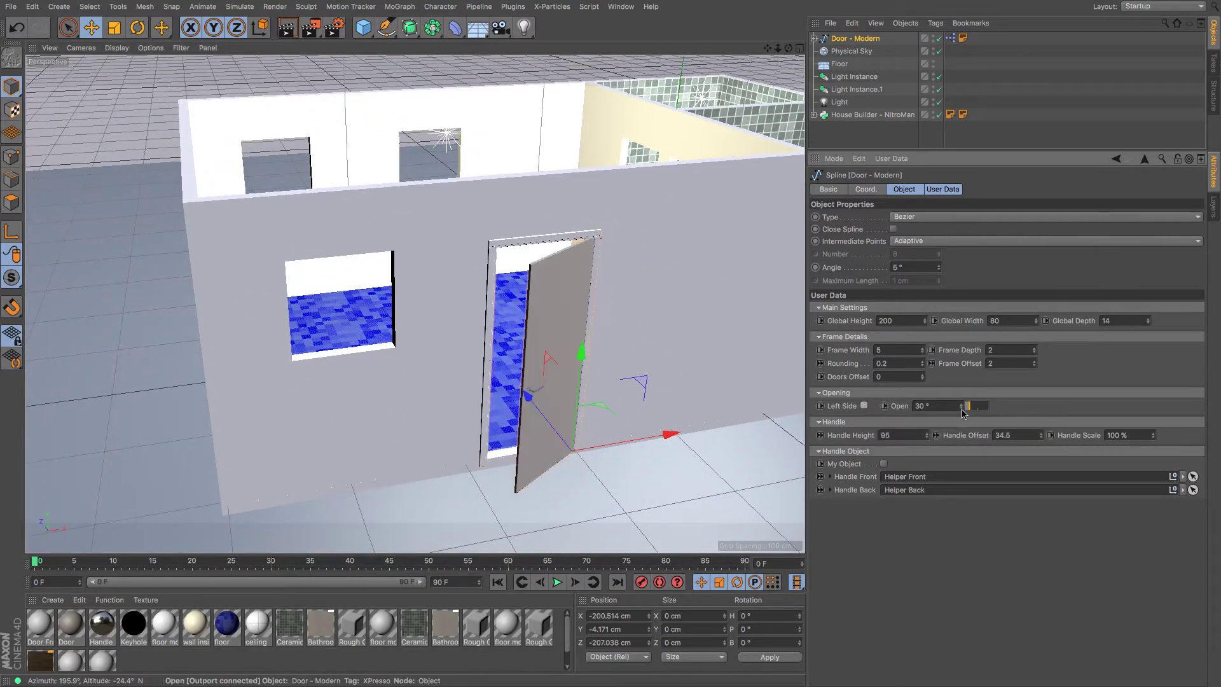
pyautogui.moveTo(971, 410); pyautogui.dragTo(843, 410)
pyautogui.write('90')
pyautogui.press('Return')
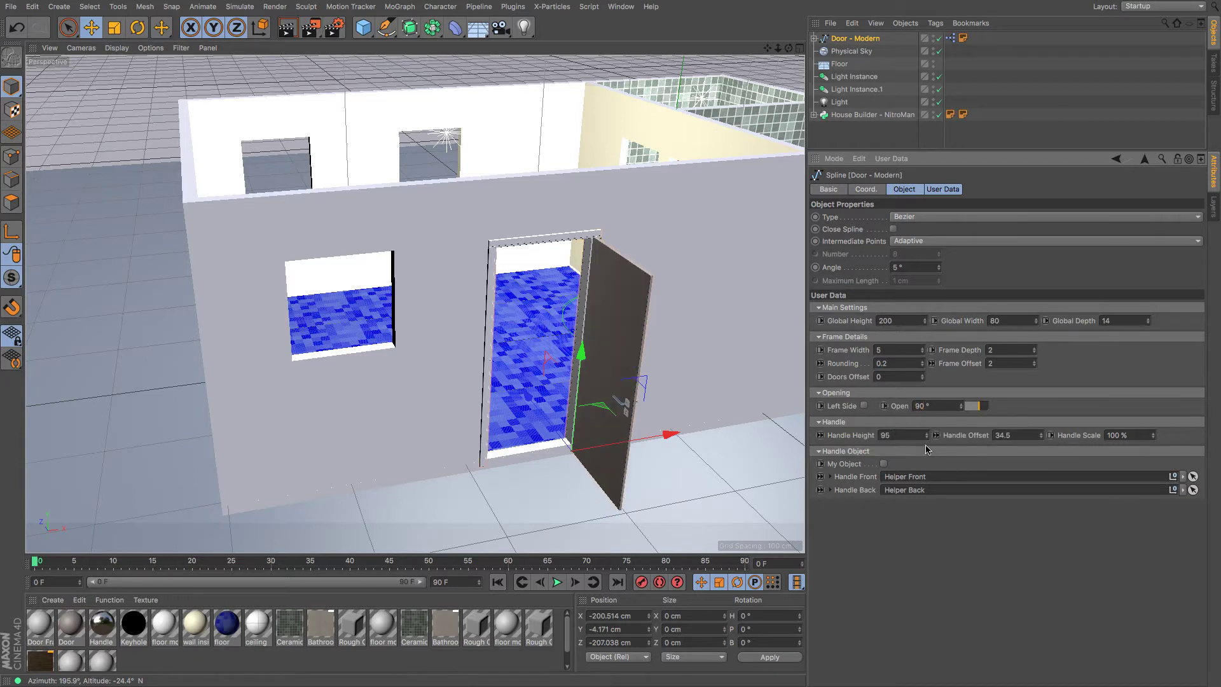
pyautogui.moveTo(928, 437); pyautogui.dragTo(935, 435)
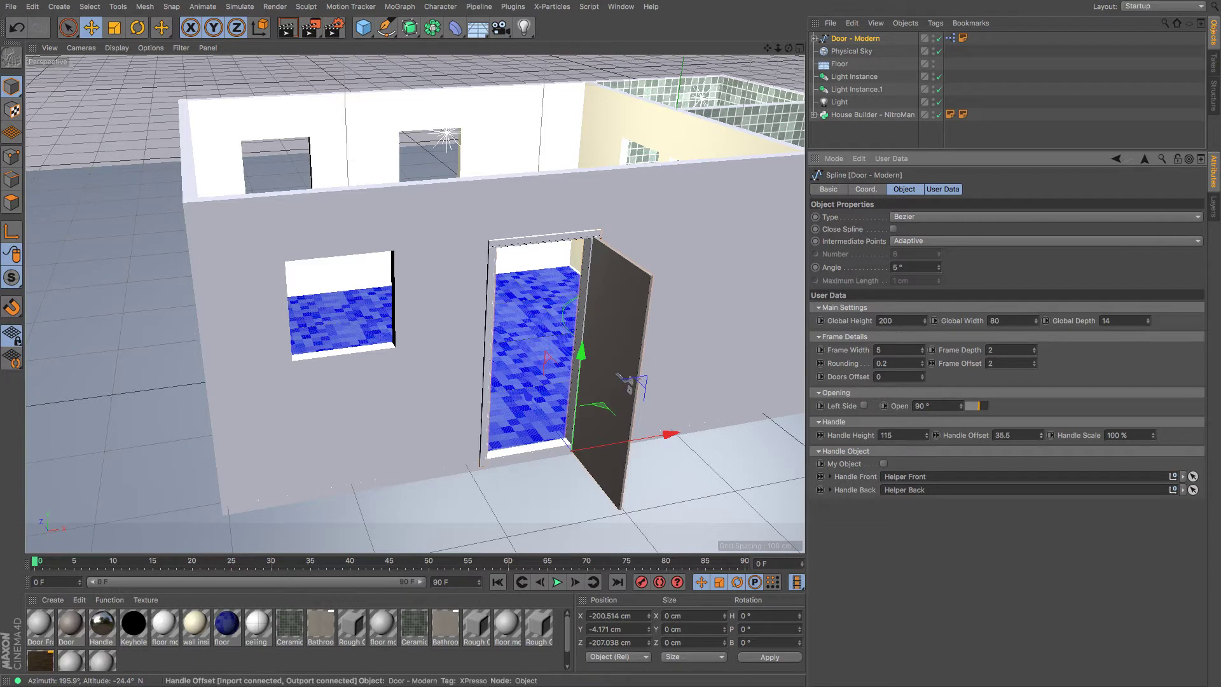
pyautogui.moveTo(1041, 435)
pyautogui.mouseDown()
pyautogui.moveTo(1027, 435)
pyautogui.moveTo(1041, 436)
pyautogui.mouseUp()
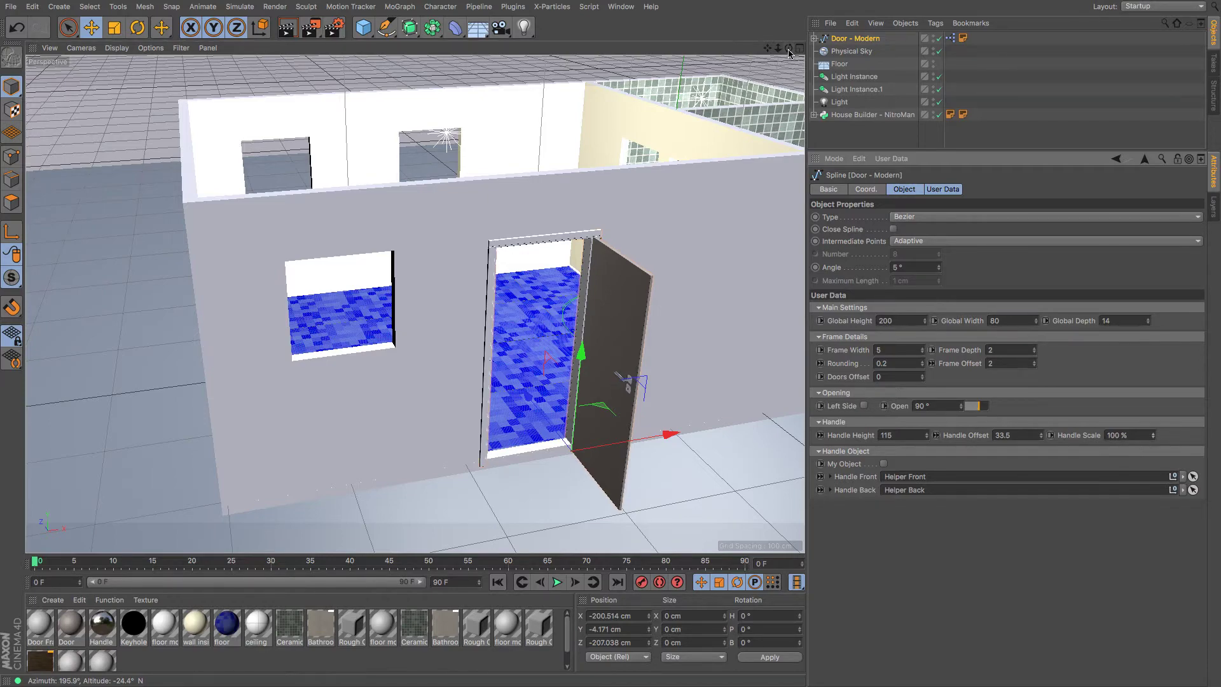
# Step: Duplicate the entrance door and rotate the copy to a heading of 90°
pyautogui.moveTo(788, 51); pyautogui.dragTo(849, 36)
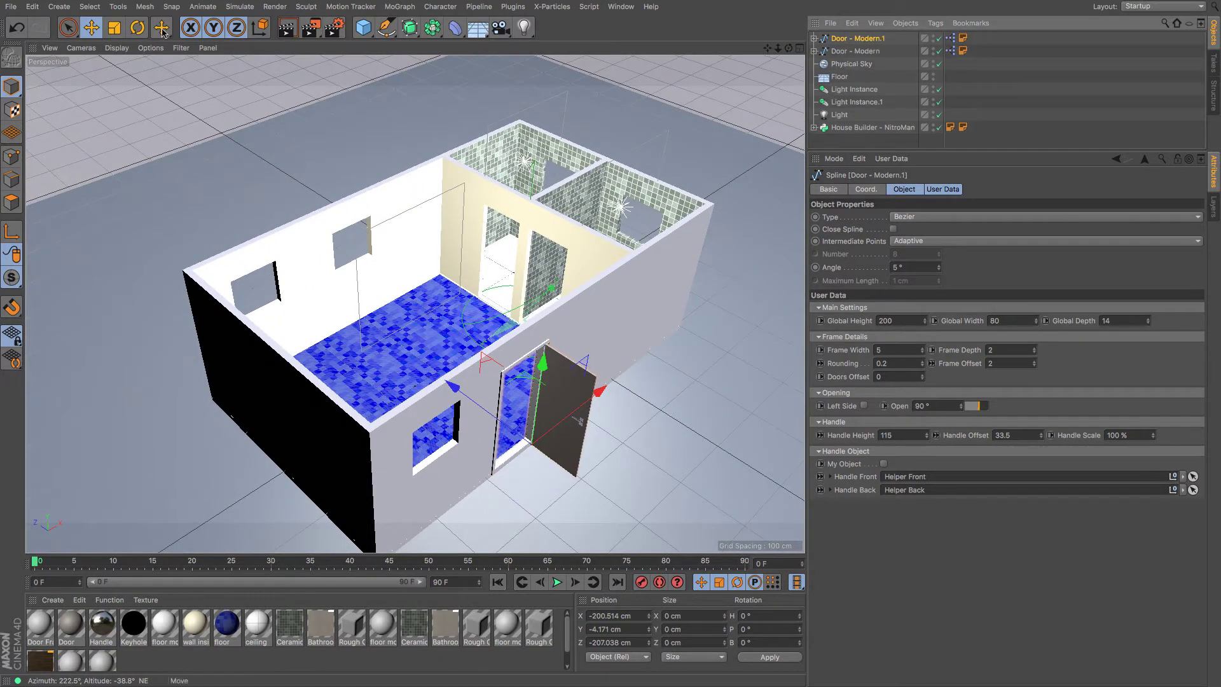
pyautogui.press('r')
pyautogui.moveTo(507, 492); pyautogui.dragTo(607, 472)
# Step: In the top view, move the door copy onto the interior partition wall at about X 4.6 cm, Z -9.5 cm
pyautogui.press('F2')
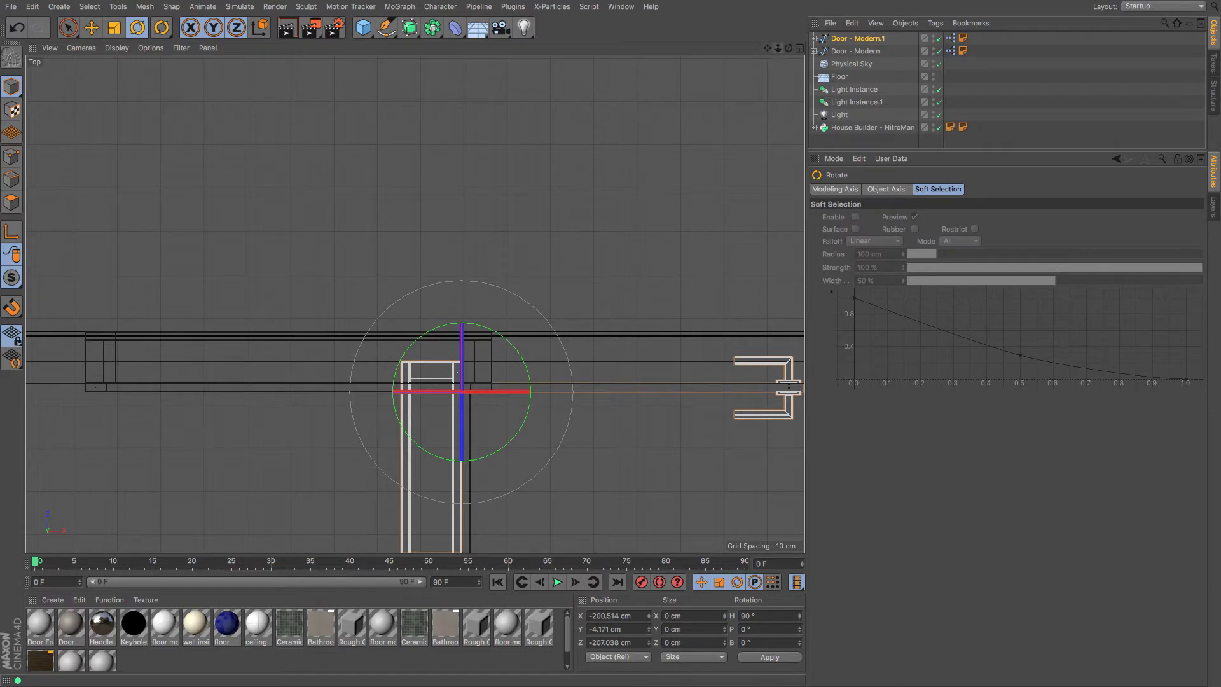
pyautogui.moveTo(778, 48); pyautogui.dragTo(744, 47)
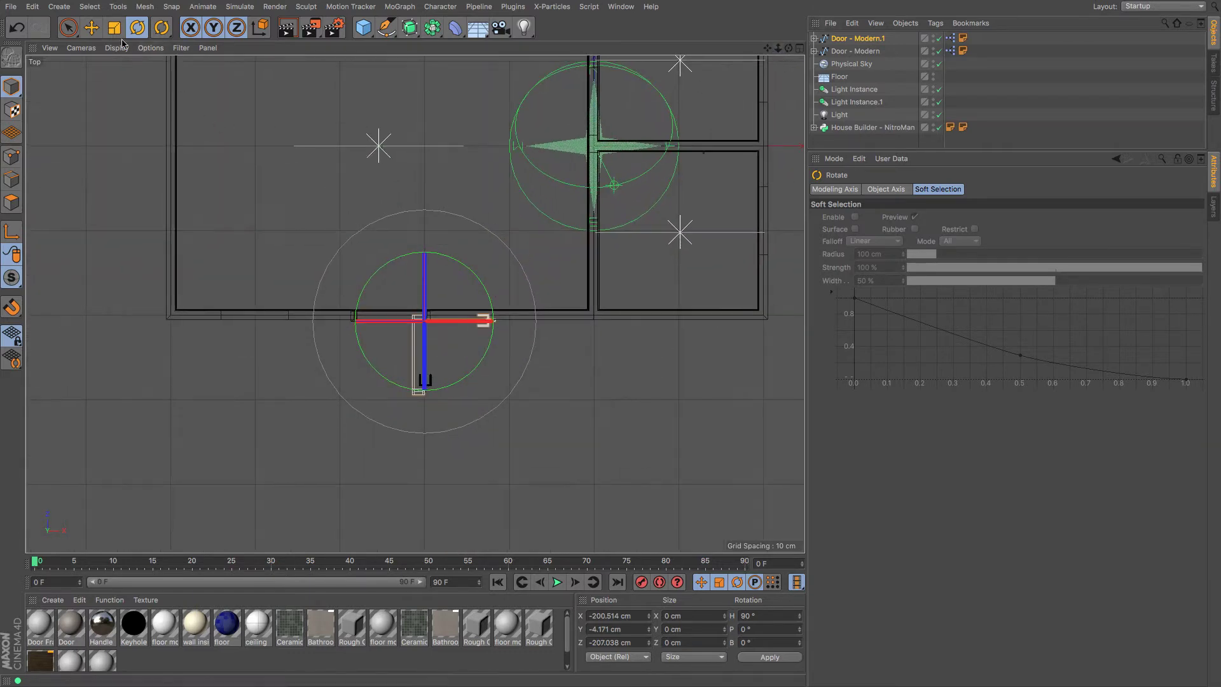
pyautogui.press('e')
pyautogui.moveTo(120, 216); pyautogui.dragTo(287, 51)
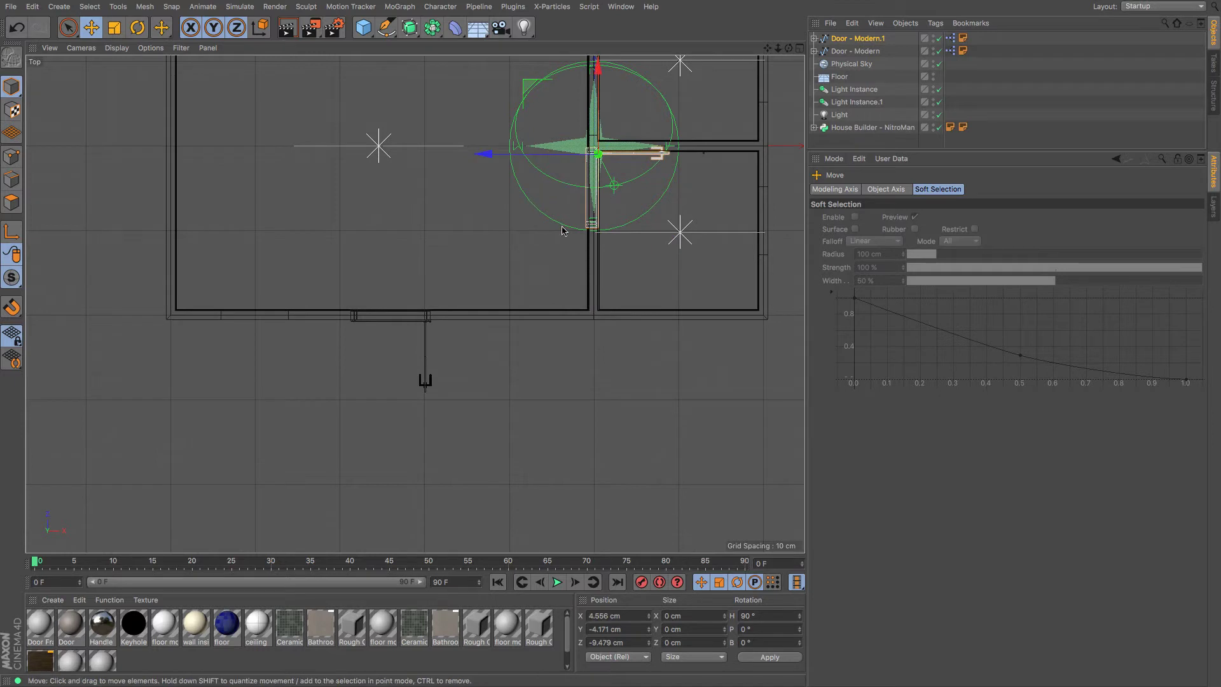
# Step: Hide the Physical Sky in the viewport and fit the door copy into its partition opening at about X 5.9 cm, Z -16.1 cm
pyautogui.click(933, 64)
pyautogui.moveTo(639, 200); pyautogui.dragTo(634, 196)
pyautogui.scroll(5, 634, 197)
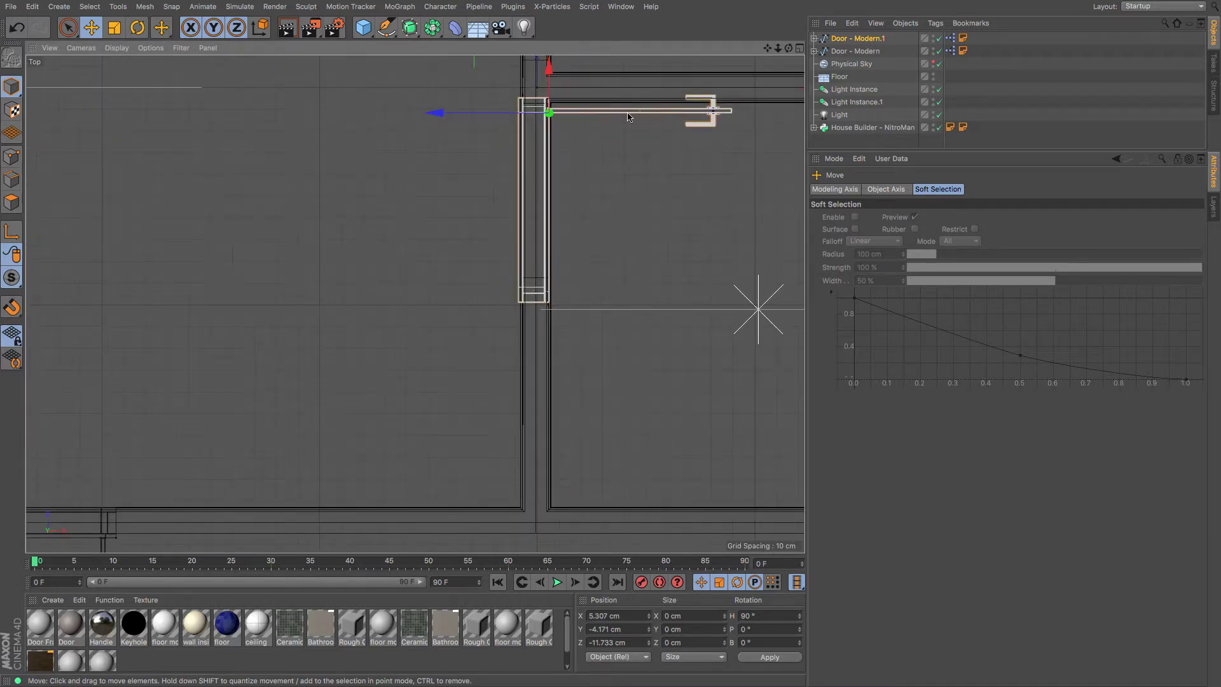
pyautogui.moveTo(434, 112); pyautogui.dragTo(437, 116)
pyautogui.moveTo(546, 74); pyautogui.dragTo(551, 77)
pyautogui.press('F1')
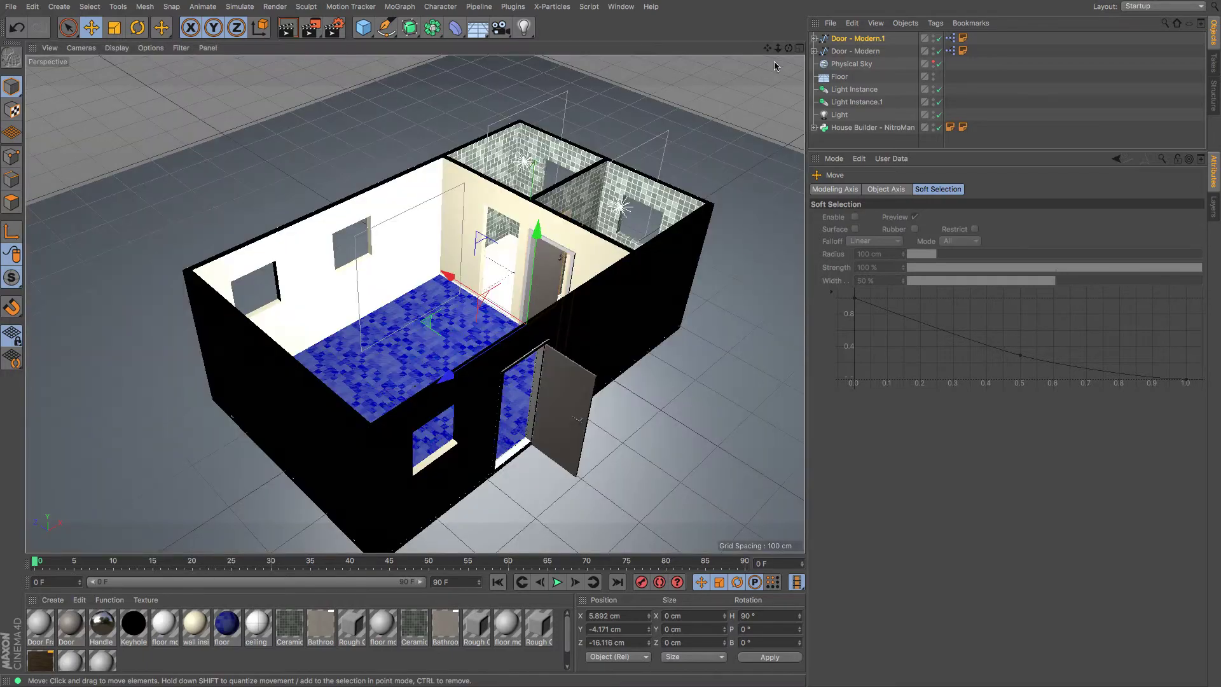
# Step: Duplicate the interior door into the neighbouring bathroom opening at about Z 93.3 cm and enable Left Side for it
pyautogui.moveTo(788, 48); pyautogui.dragTo(1053, 102)
pyautogui.moveTo(414, 303); pyautogui.dragTo(414, 303)
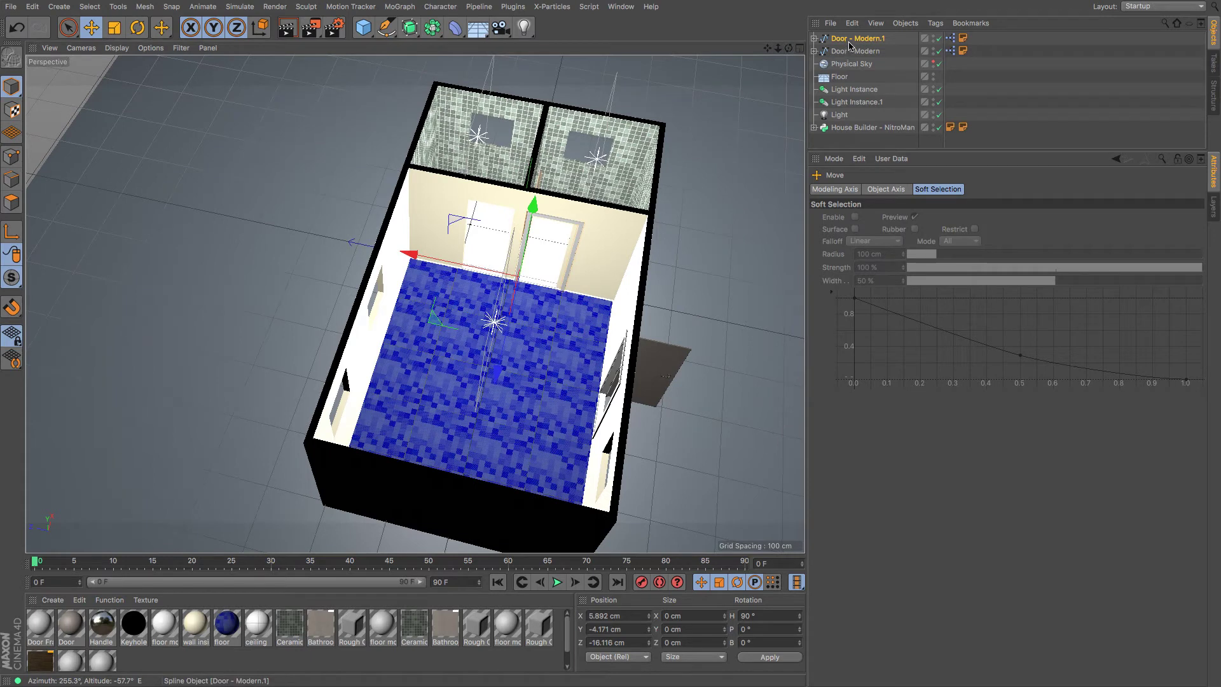
pyautogui.moveTo(850, 42); pyautogui.dragTo(850, 37)
pyautogui.moveTo(436, 261); pyautogui.dragTo(375, 250)
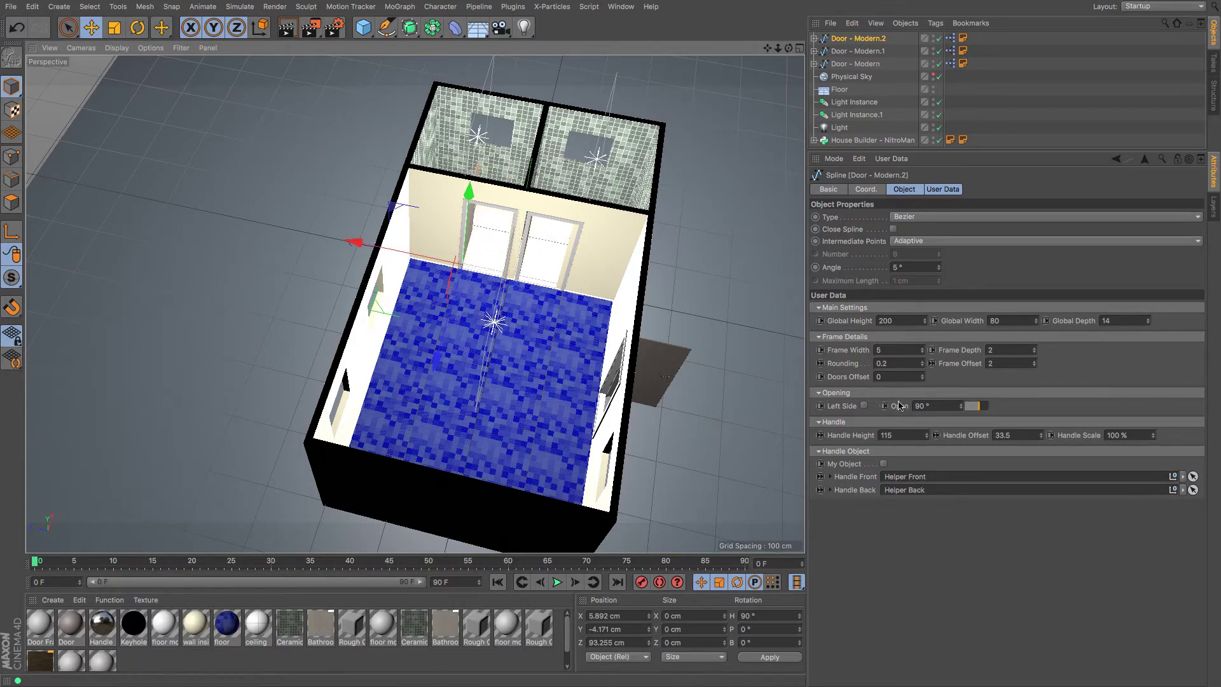
pyautogui.click(864, 406)
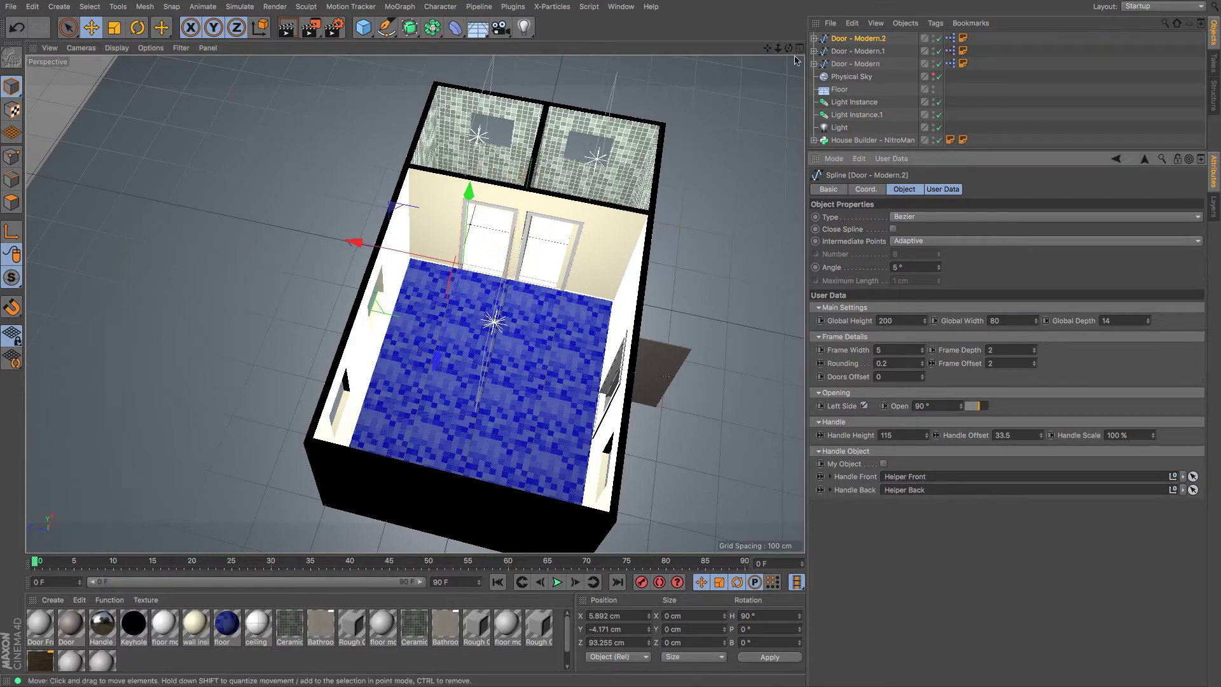
# Step: Among the House Builder's Hole Door & Win rectangles, move the hole around the first interior door to about Z -57.0 cm
pyautogui.moveTo(789, 48); pyautogui.dragTo(610, 346)
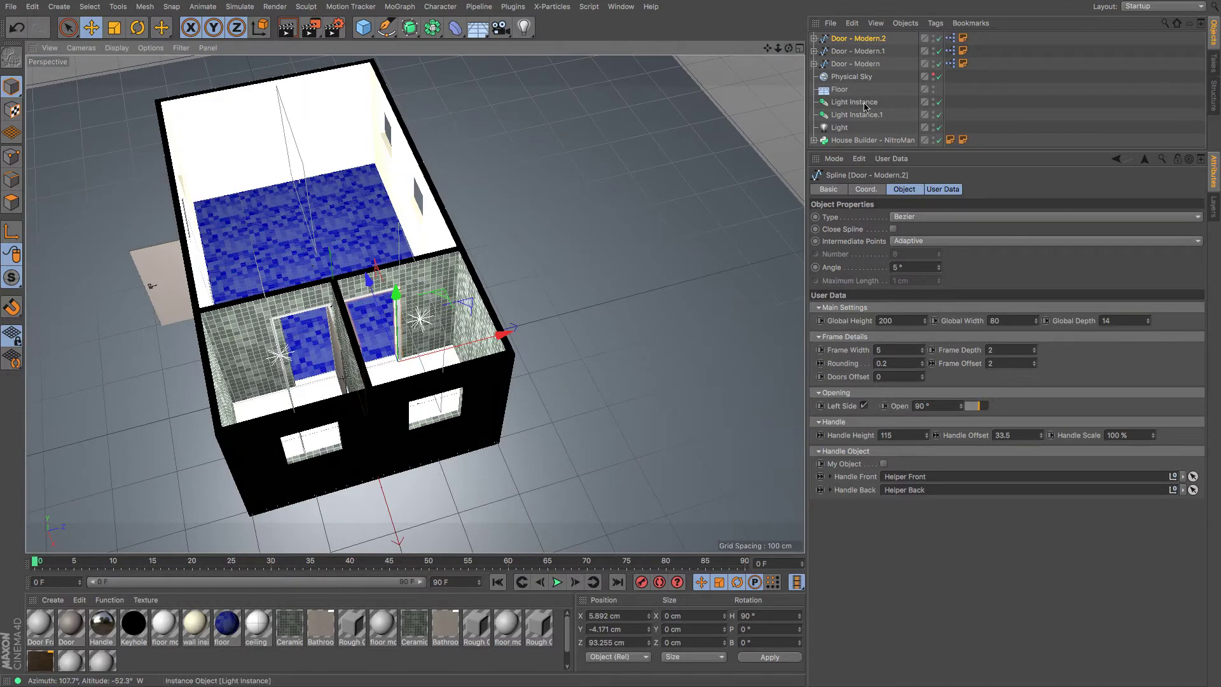
pyautogui.click(835, 141)
pyautogui.click(814, 140)
pyautogui.scroll(-5, 855, 131)
pyautogui.click(862, 65)
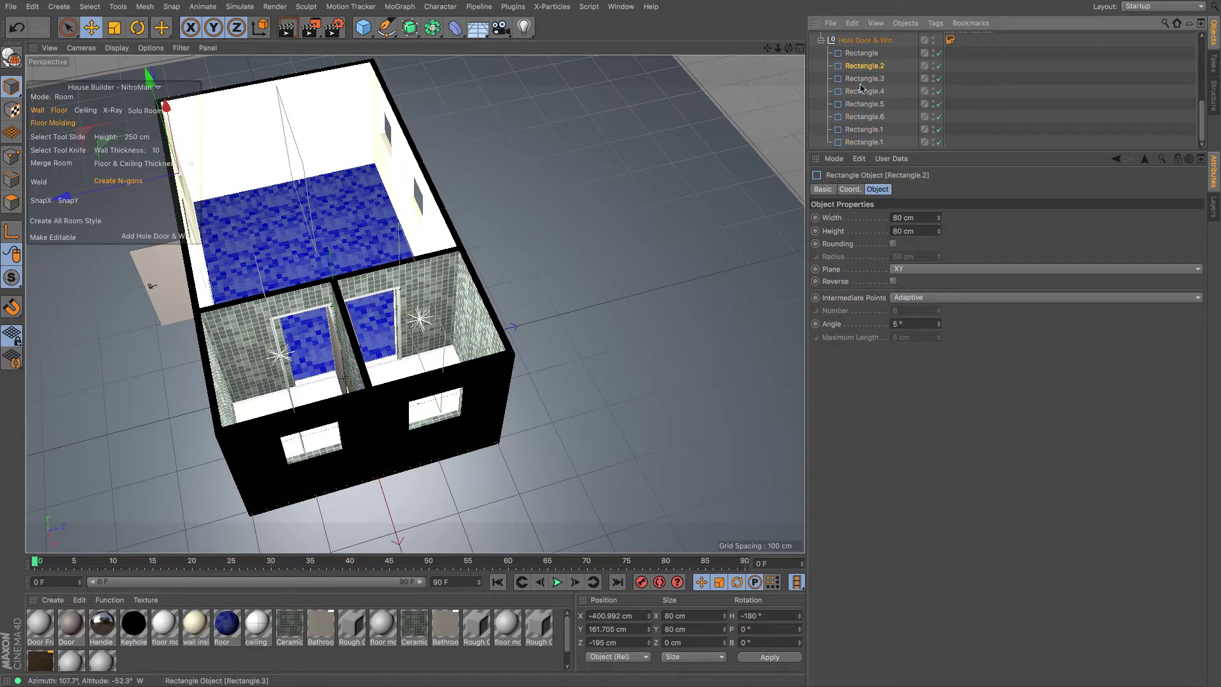
pyautogui.click(863, 142)
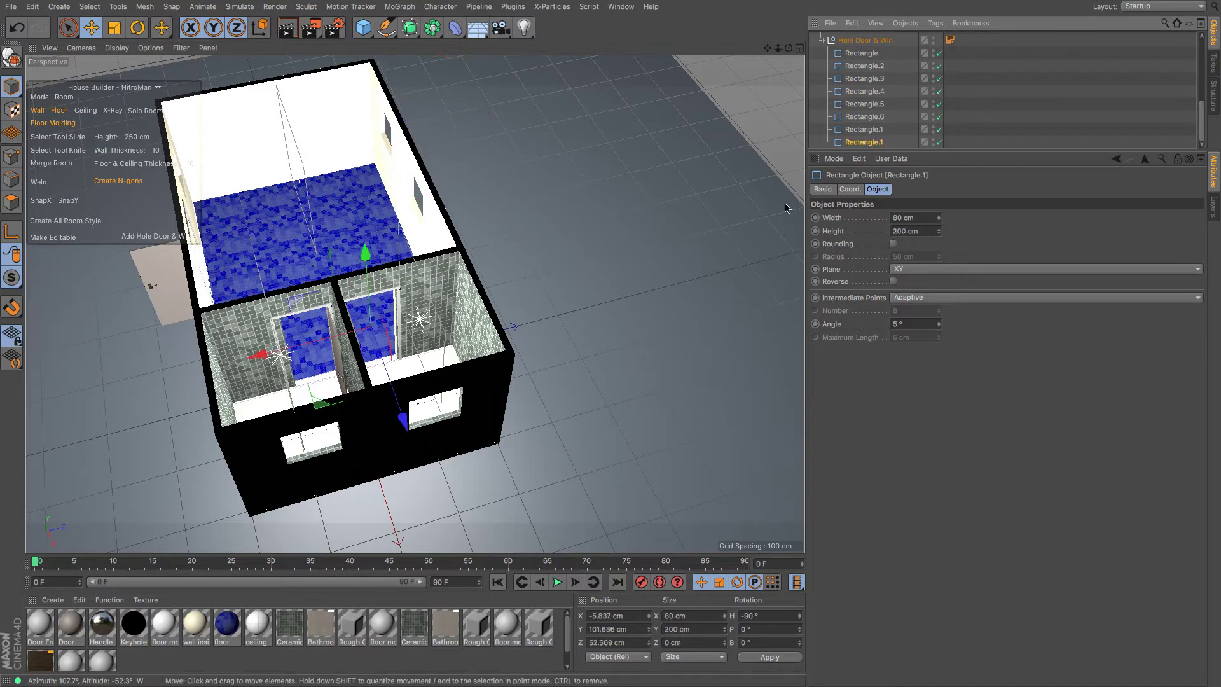
pyautogui.click(863, 130)
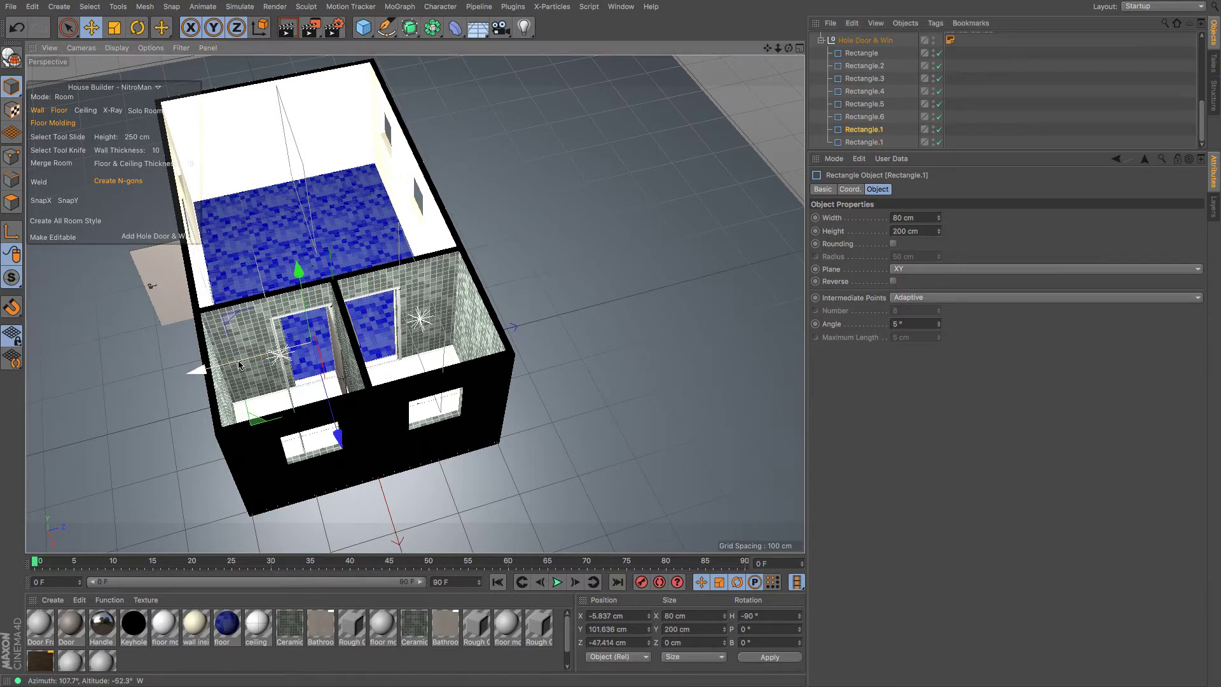
pyautogui.moveTo(238, 364); pyautogui.dragTo(232, 366)
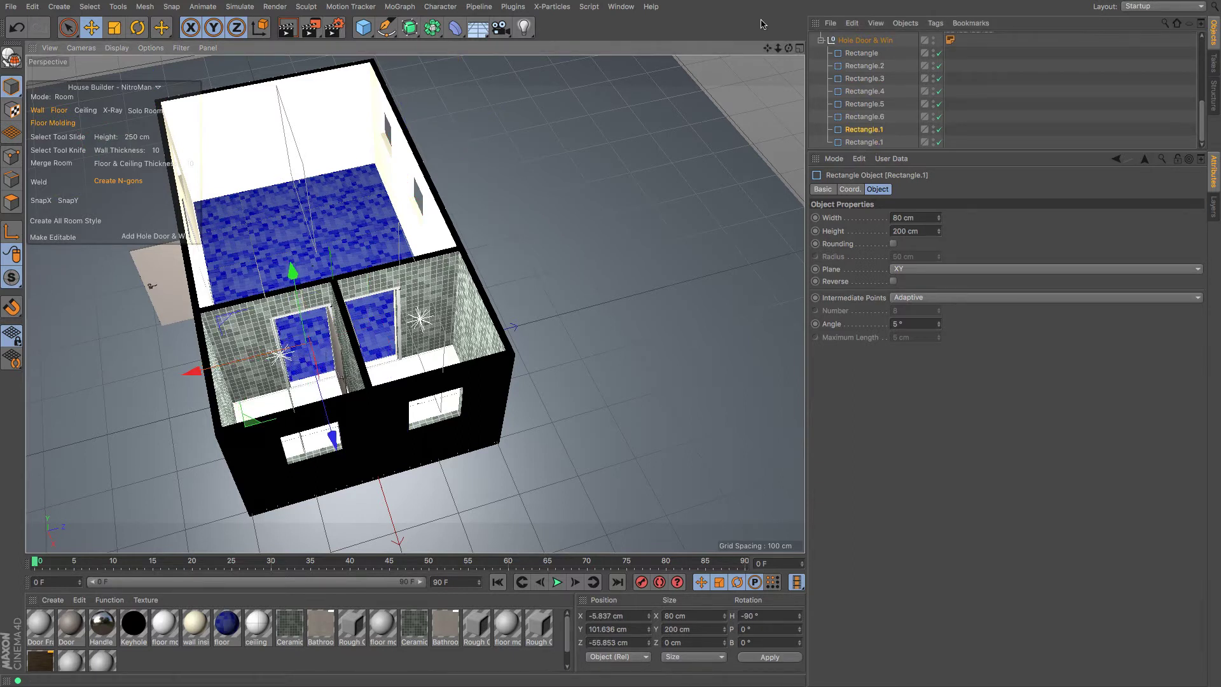
pyautogui.moveTo(777, 48); pyautogui.dragTo(1030, 0)
pyautogui.moveTo(414, 304); pyautogui.dragTo(447, 326)
pyautogui.moveTo(250, 364); pyautogui.dragTo(238, 361)
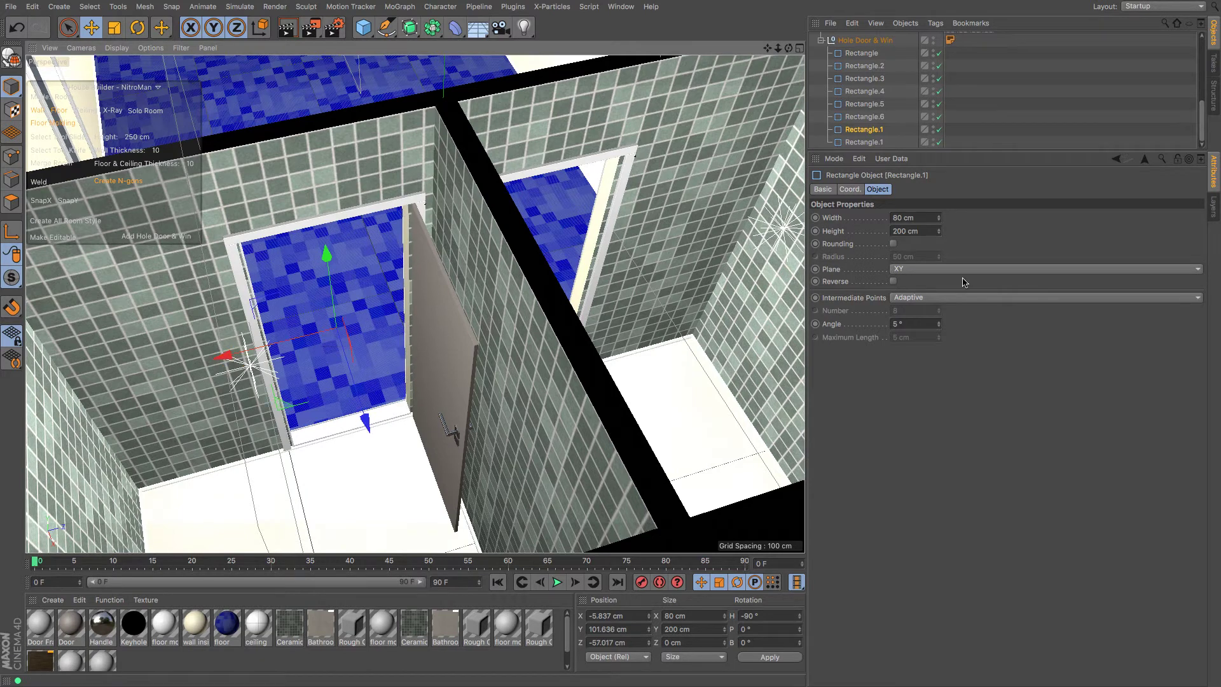
# Step: Widen the first interior door's hole slightly, then set the neighbouring door's hole to 83 cm wide and shift it to about Z 54.1 cm
pyautogui.click(940, 216)
pyautogui.click(940, 216)
pyautogui.click(939, 216)
pyautogui.click(869, 142)
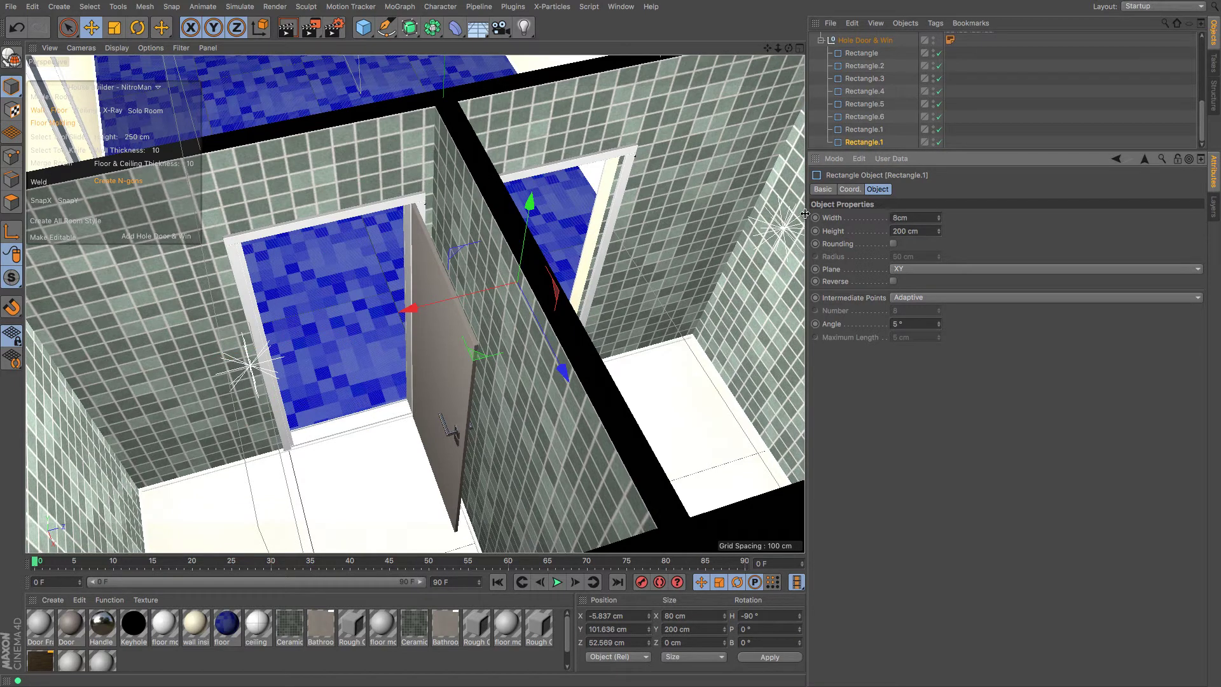
pyautogui.press('Return')
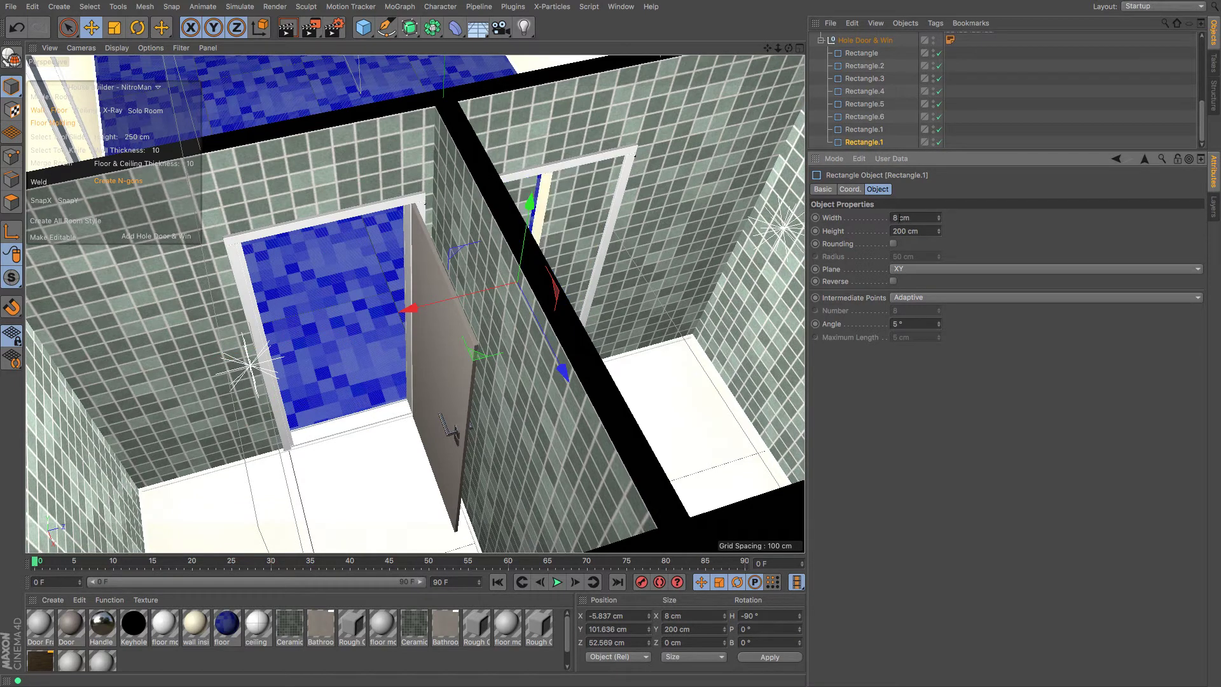
pyautogui.click(900, 217)
pyautogui.write('3')
pyautogui.press('Return')
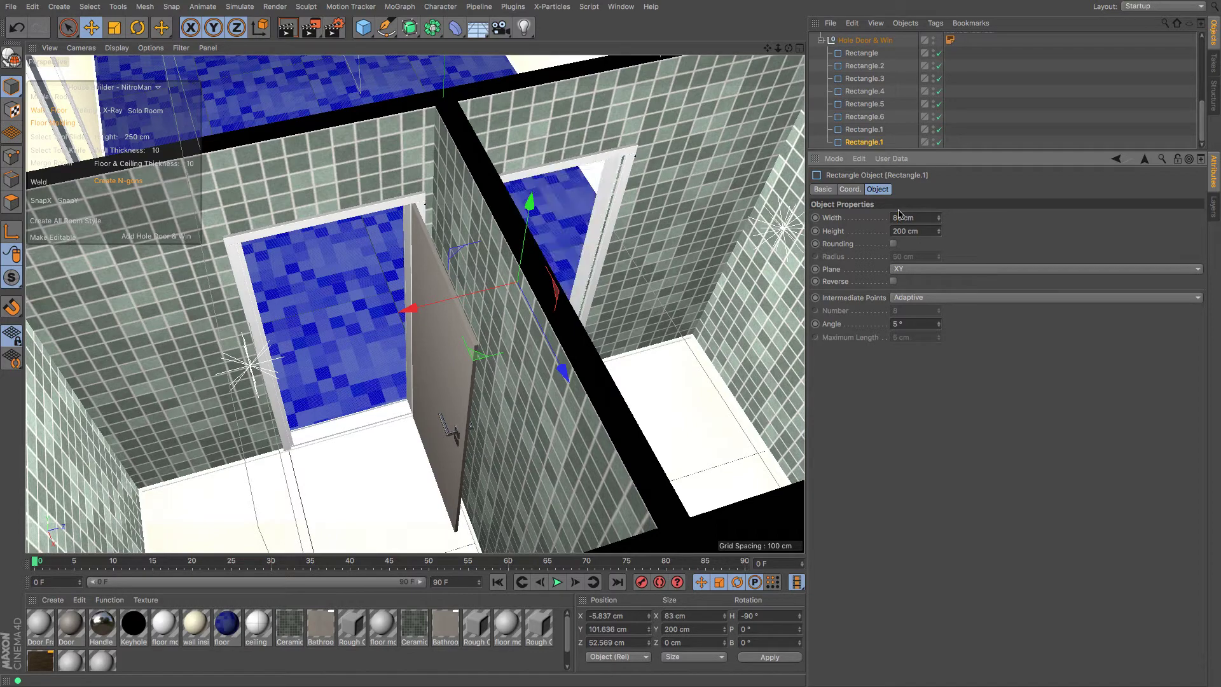
pyautogui.moveTo(790, 49); pyautogui.dragTo(645, 53)
pyautogui.moveTo(431, 311); pyautogui.dragTo(435, 314)
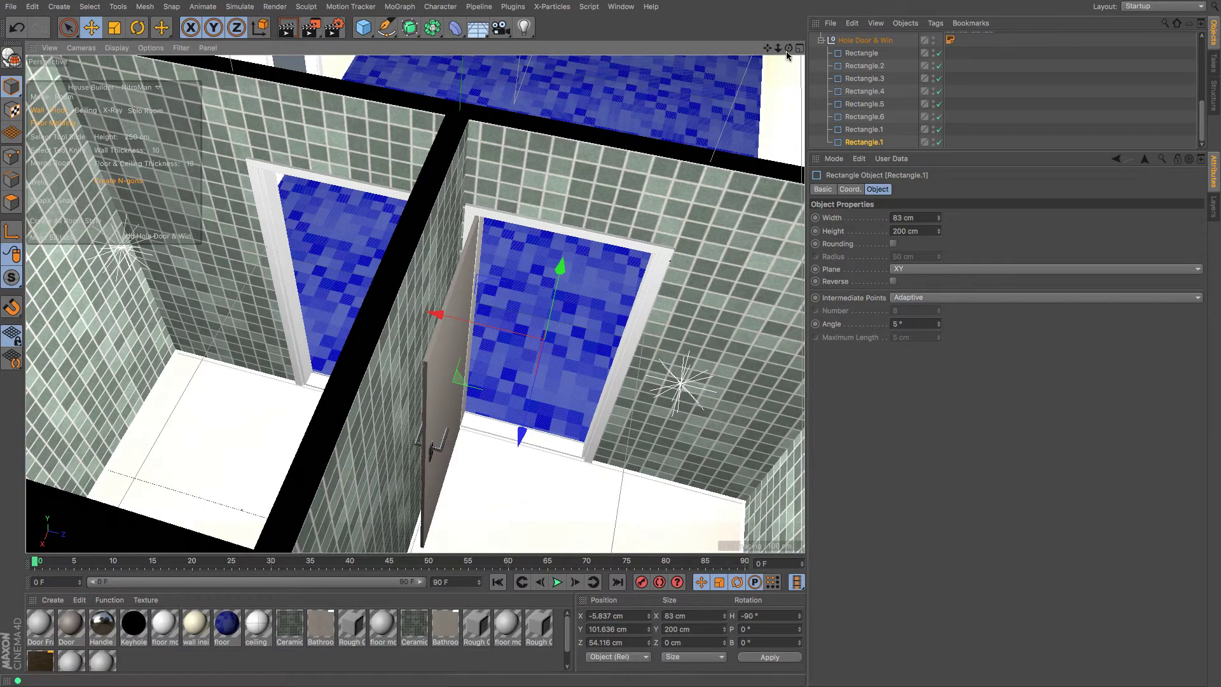
# Step: Open the Content Browser and go to the preset folder containing the door, staircase and window models
pyautogui.moveTo(789, 48); pyautogui.dragTo(401, 83)
pyautogui.moveTo(414, 303)
pyautogui.mouseDown()
pyautogui.moveTo(792, 53)
pyautogui.moveTo(415, 304)
pyautogui.mouseUp()
pyautogui.moveTo(768, 54); pyautogui.dragTo(613, 345)
pyautogui.click(630, 9)
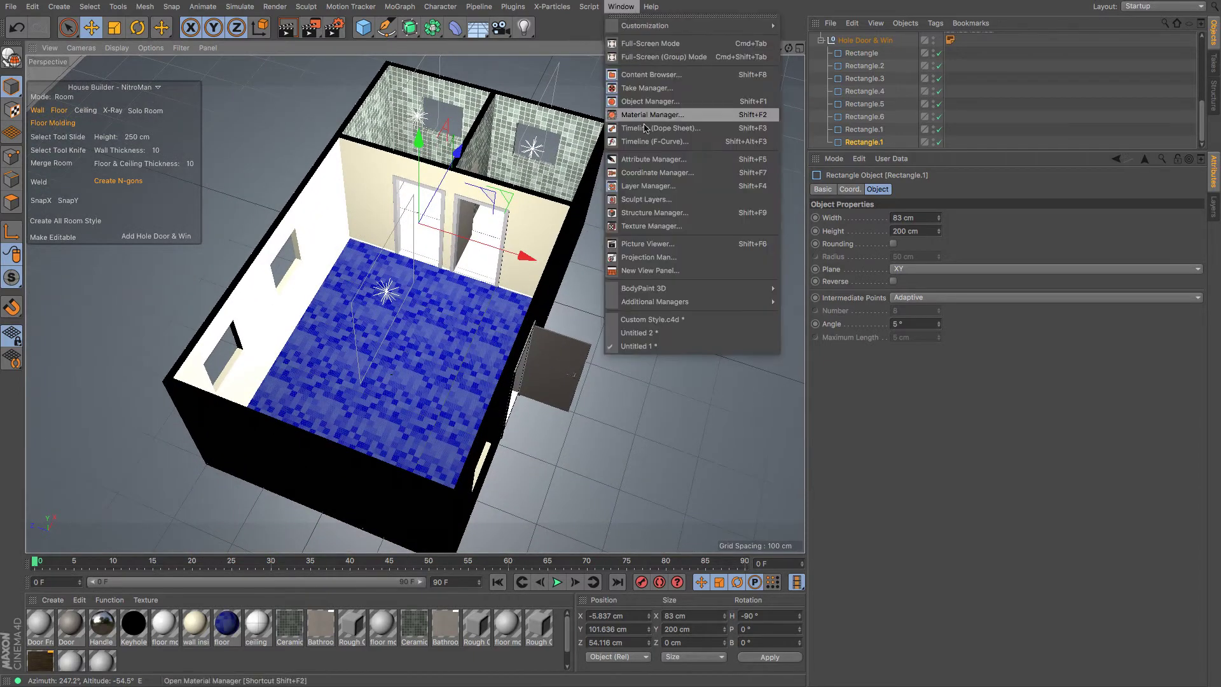
pyautogui.click(649, 76)
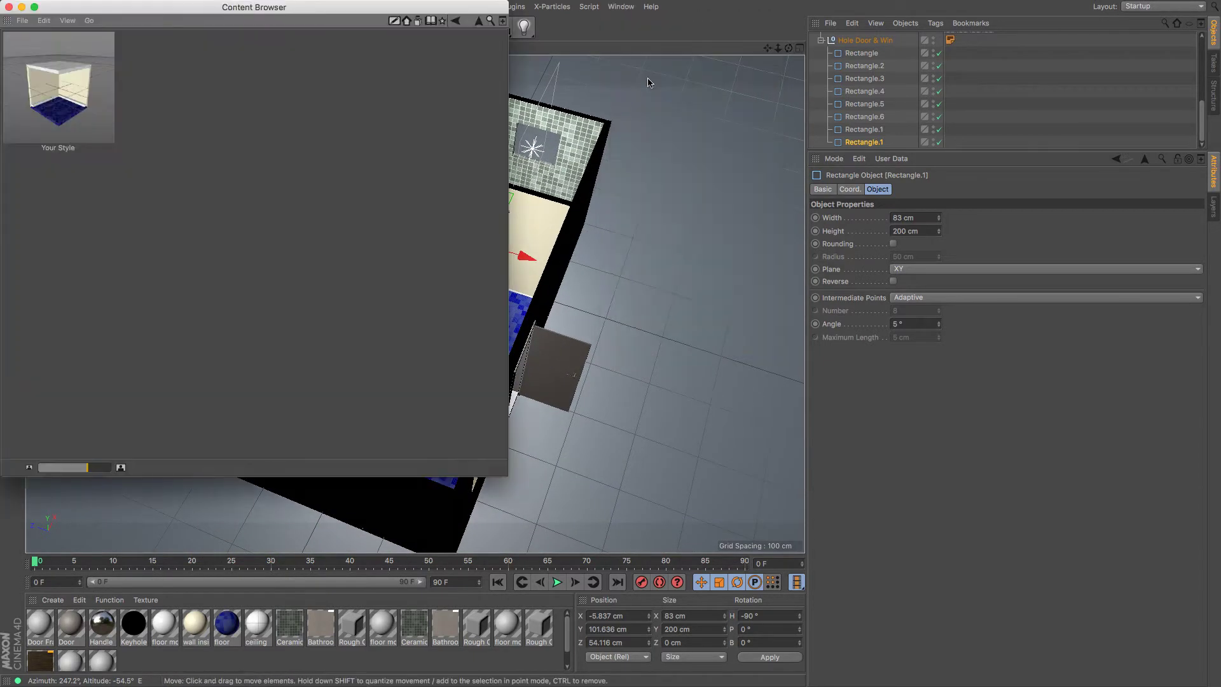
pyautogui.moveTo(144, 13); pyautogui.dragTo(884, 189)
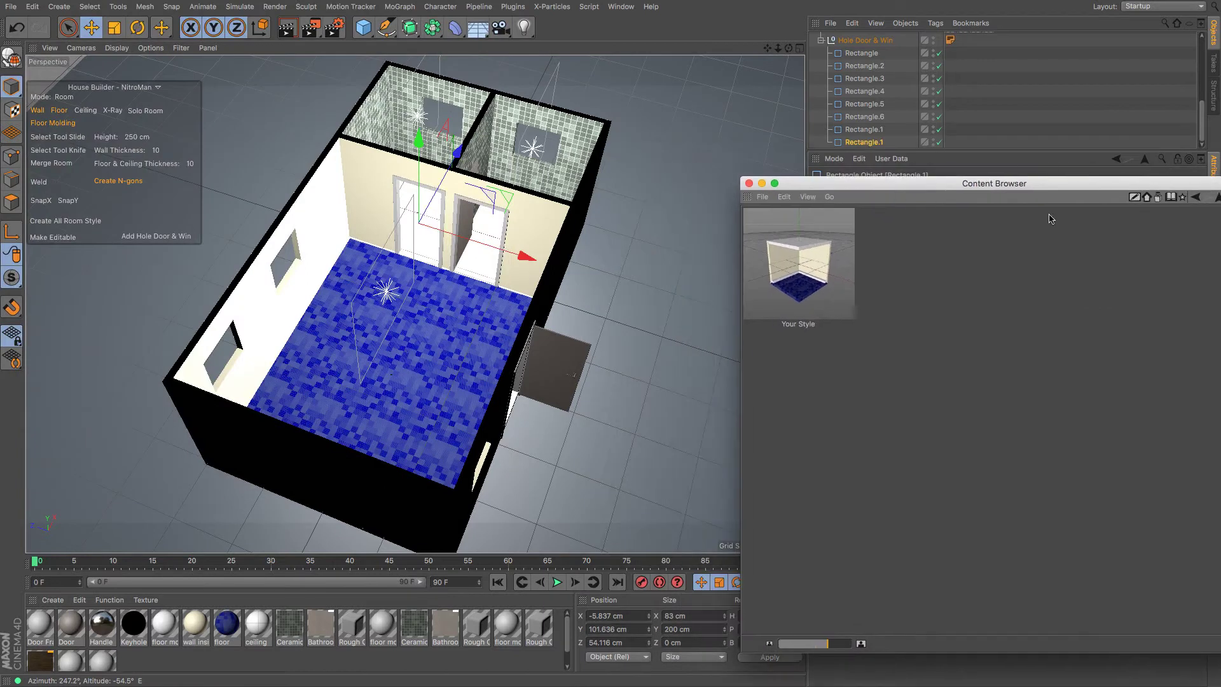
pyautogui.click(1148, 198)
pyautogui.moveTo(1070, 186); pyautogui.dragTo(983, 141)
pyautogui.doubleClick(755, 477)
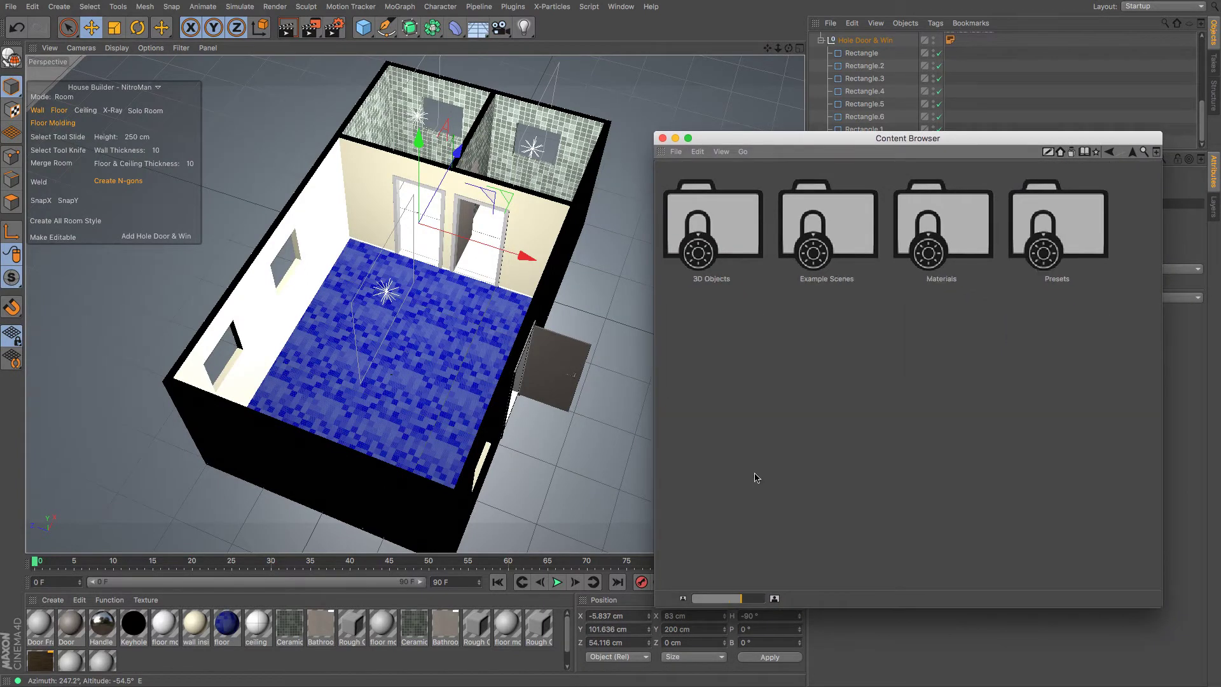
pyautogui.doubleClick(730, 239)
pyautogui.doubleClick(730, 240)
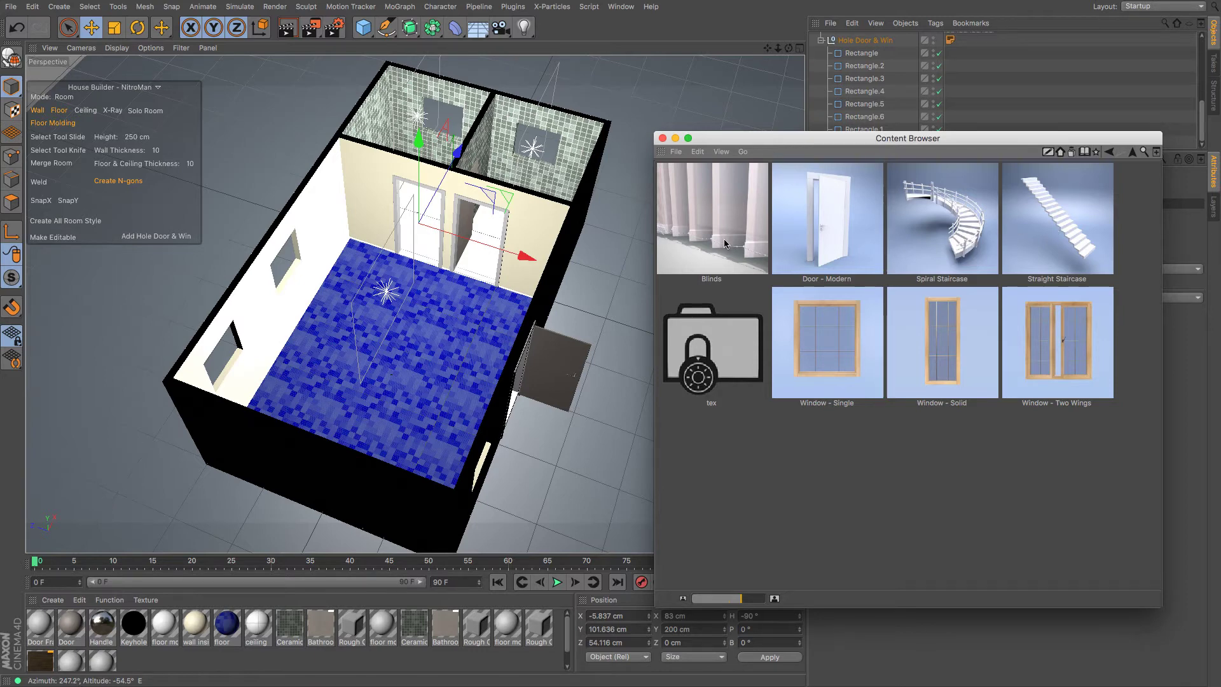
# Step: Load the Window - Single preset into the scene and close the Content Browser
pyautogui.click(826, 344)
pyautogui.doubleClick(826, 344)
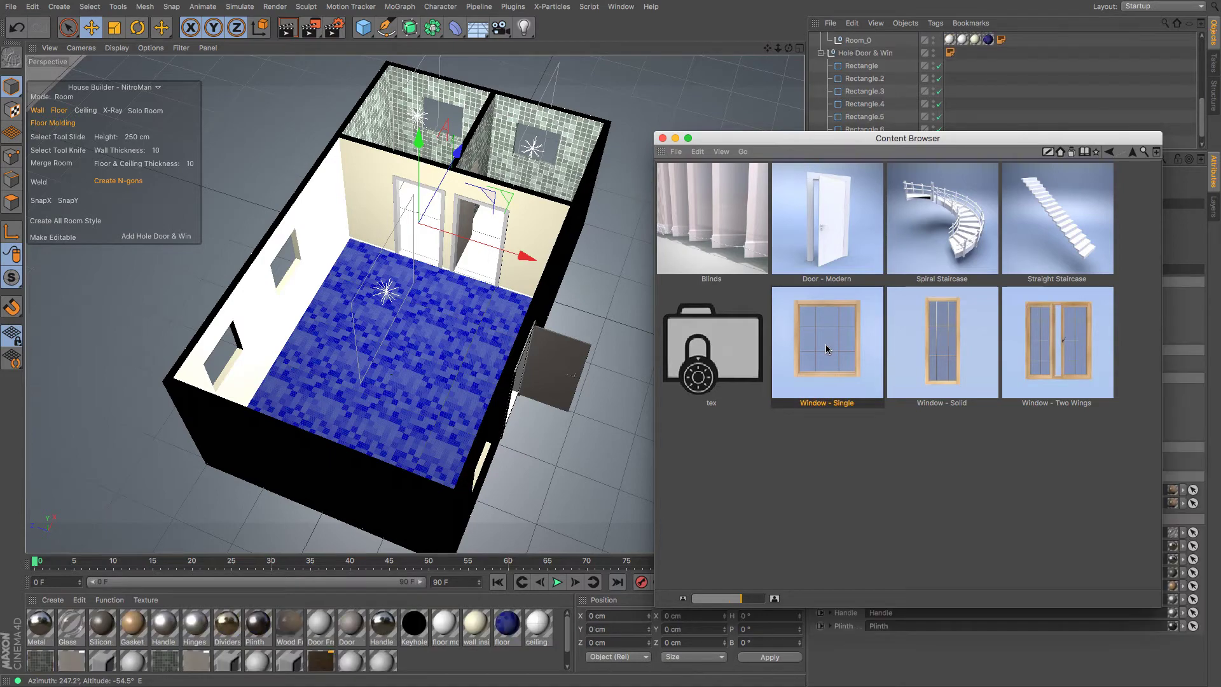
pyautogui.click(662, 138)
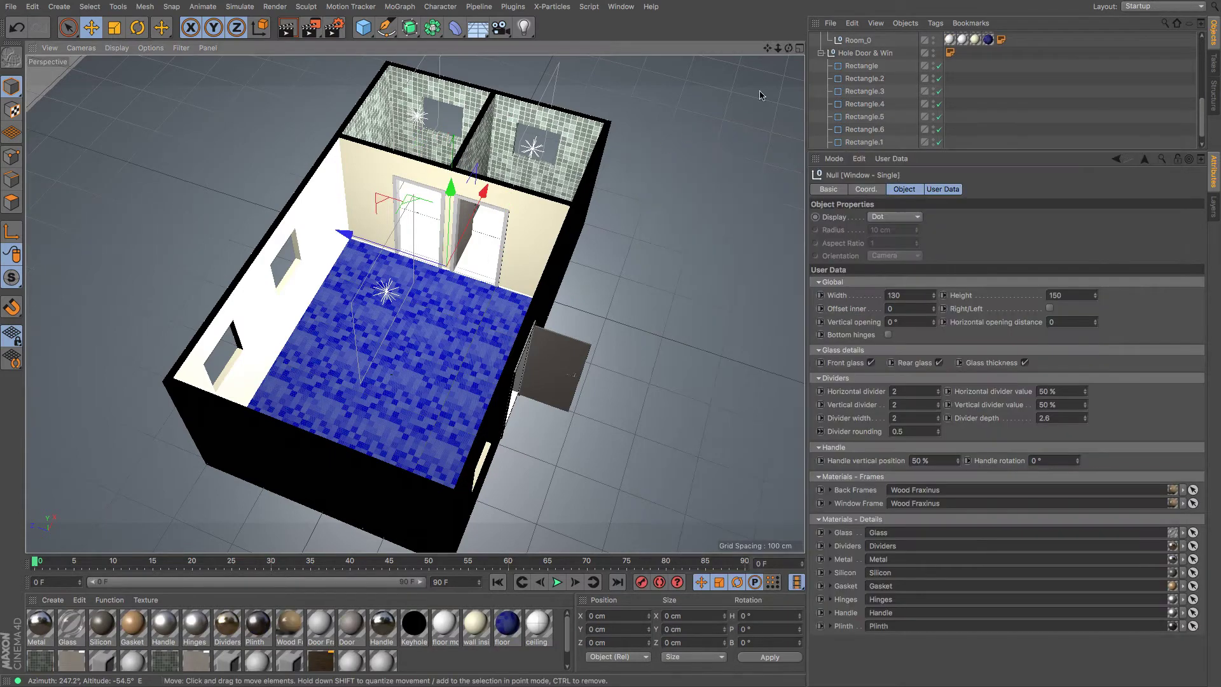
# Step: Raise the single window to about Y 151.8 cm and move it along X to about -334.6 cm
pyautogui.keyDown('alt'); pyautogui.moveTo(414, 304); pyautogui.dragTo(386, 277); pyautogui.keyUp('alt')
pyautogui.scroll(5, 851, 63)
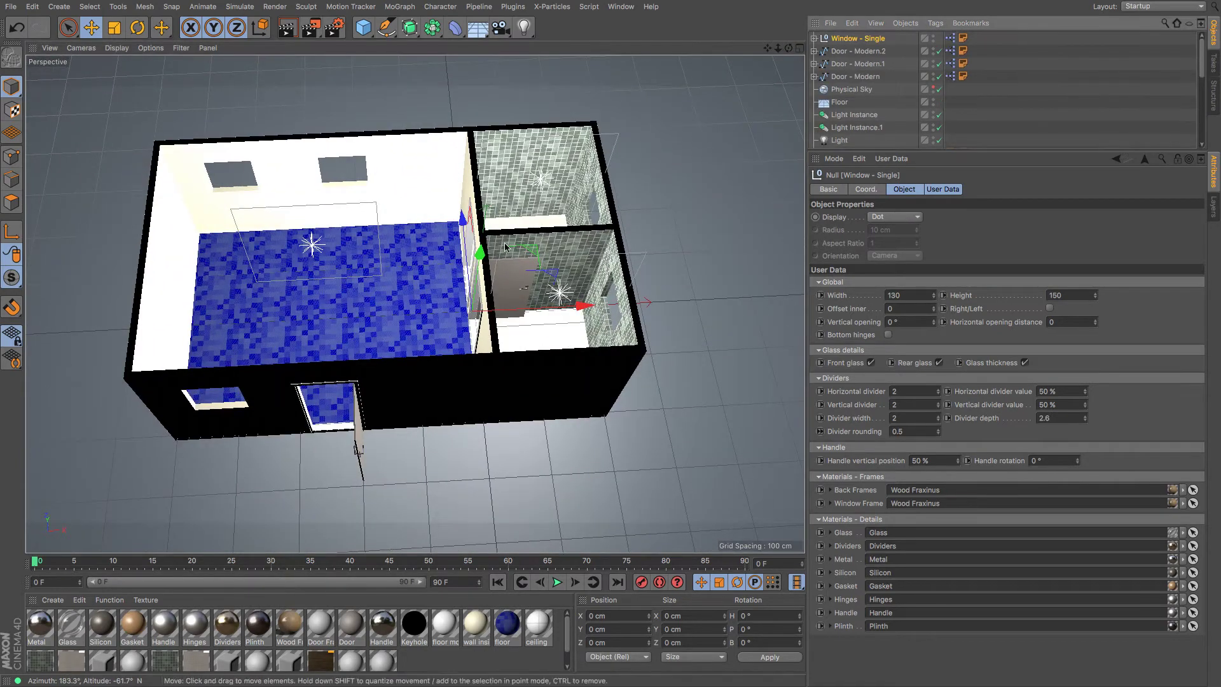
pyautogui.moveTo(480, 254); pyautogui.dragTo(487, 204)
pyautogui.moveTo(559, 226); pyautogui.dragTo(337, 255)
pyautogui.moveTo(789, 49); pyautogui.dragTo(786, 81)
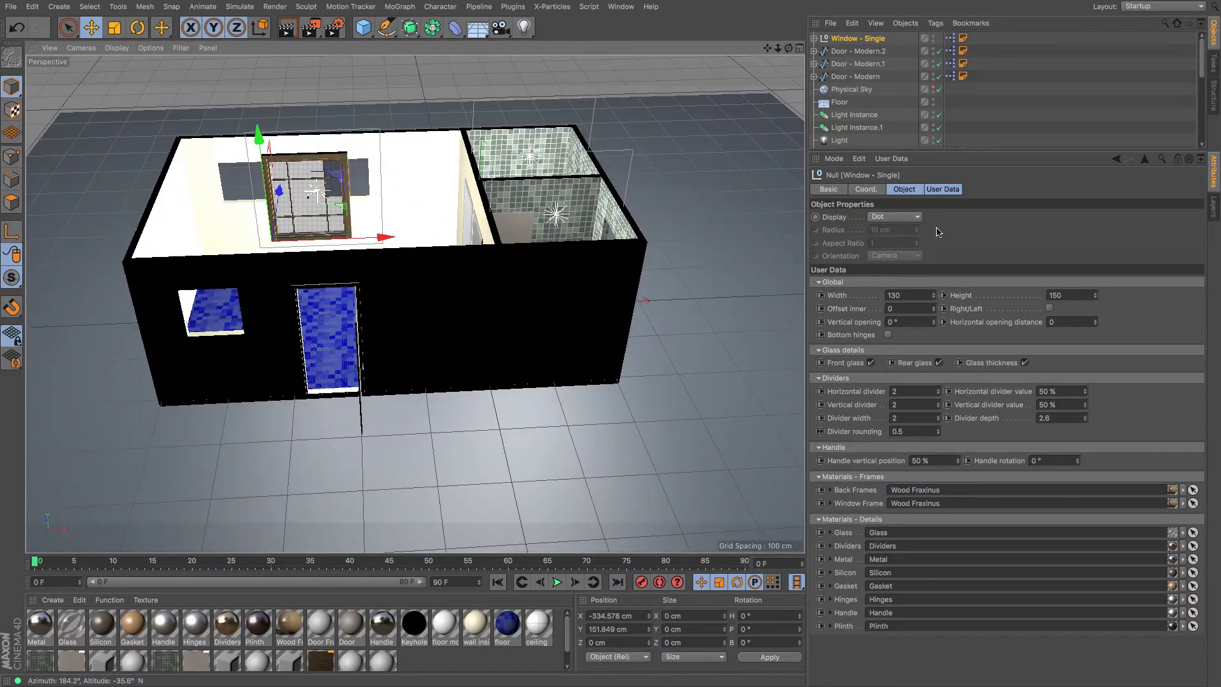
# Step: Set the single window's width and height to 80
pyautogui.moveTo(909, 295); pyautogui.dragTo(830, 299)
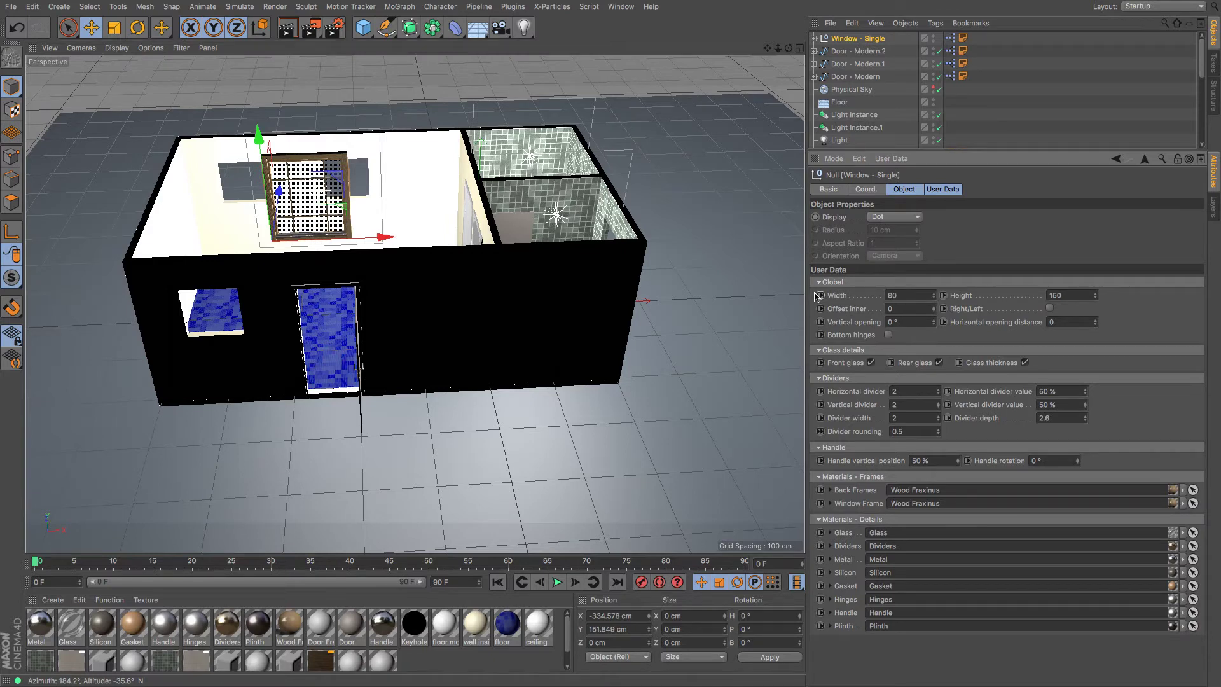
pyautogui.press('Tab')
pyautogui.write('80')
pyautogui.press('Return')
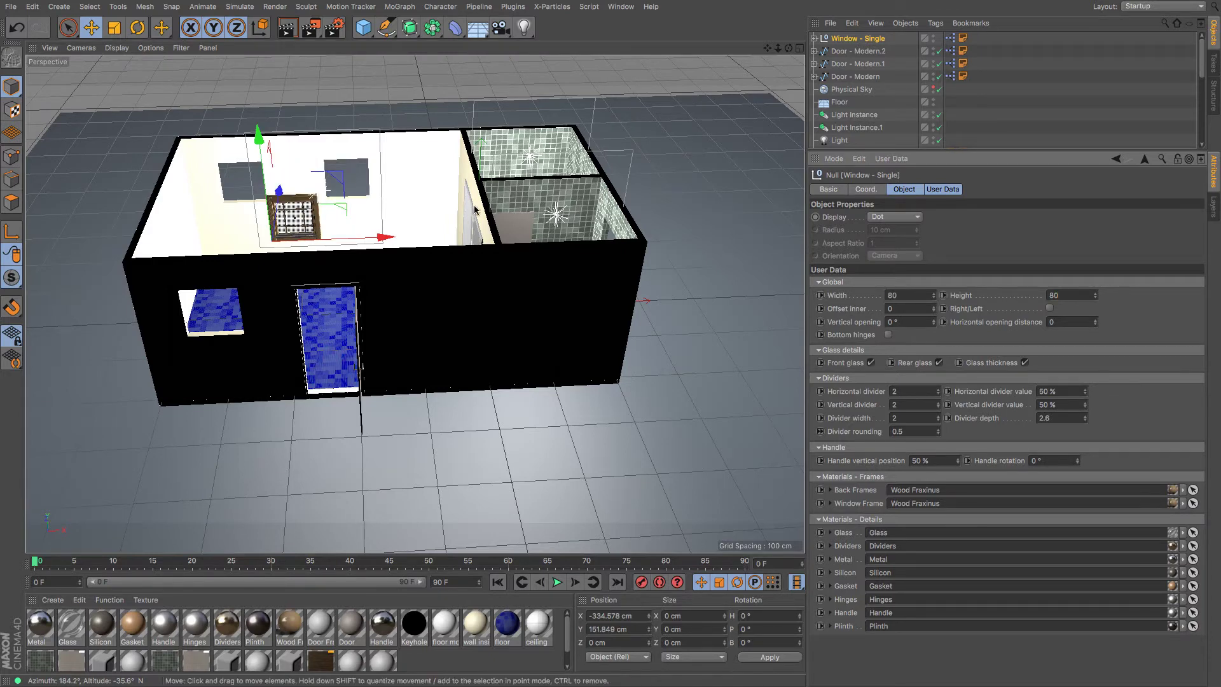
# Step: In the top view, move the window onto the outer wall beside the entrance door, at about X -442.7 cm, Z -203.9 cm
pyautogui.moveTo(387, 241); pyautogui.dragTo(325, 246)
pyautogui.press('F2')
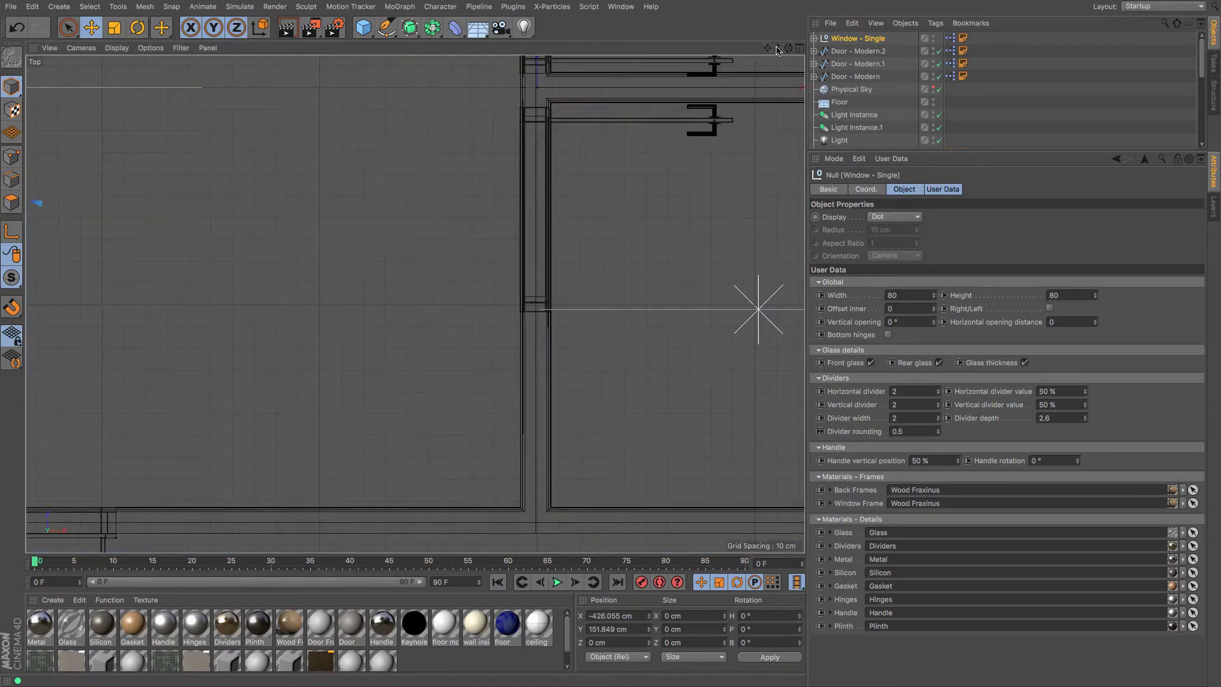
pyautogui.scroll(-5, 414, 302)
pyautogui.moveTo(147, 128); pyautogui.dragTo(154, 279)
pyautogui.moveTo(263, 389); pyautogui.dragTo(252, 389)
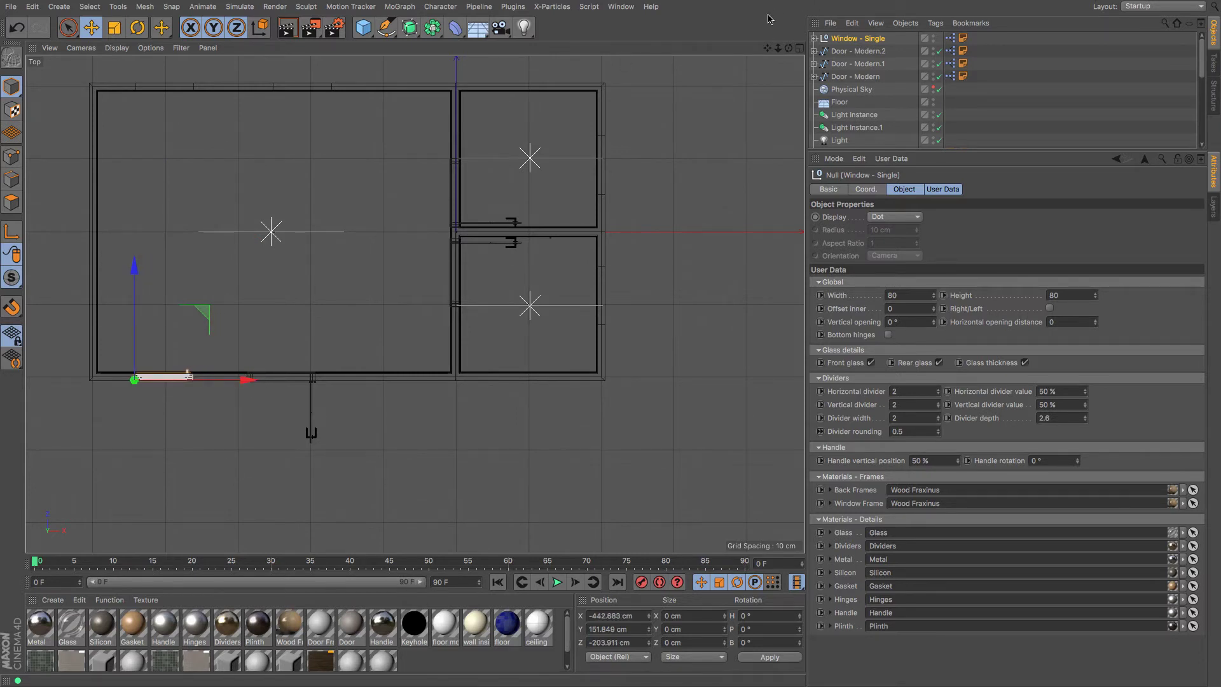
# Step: Fine-align the window within the wall thickness and its opening at about X -441.0 cm, Z -203.5 cm
pyautogui.press('o')
pyautogui.moveTo(778, 49); pyautogui.dragTo(652, 48)
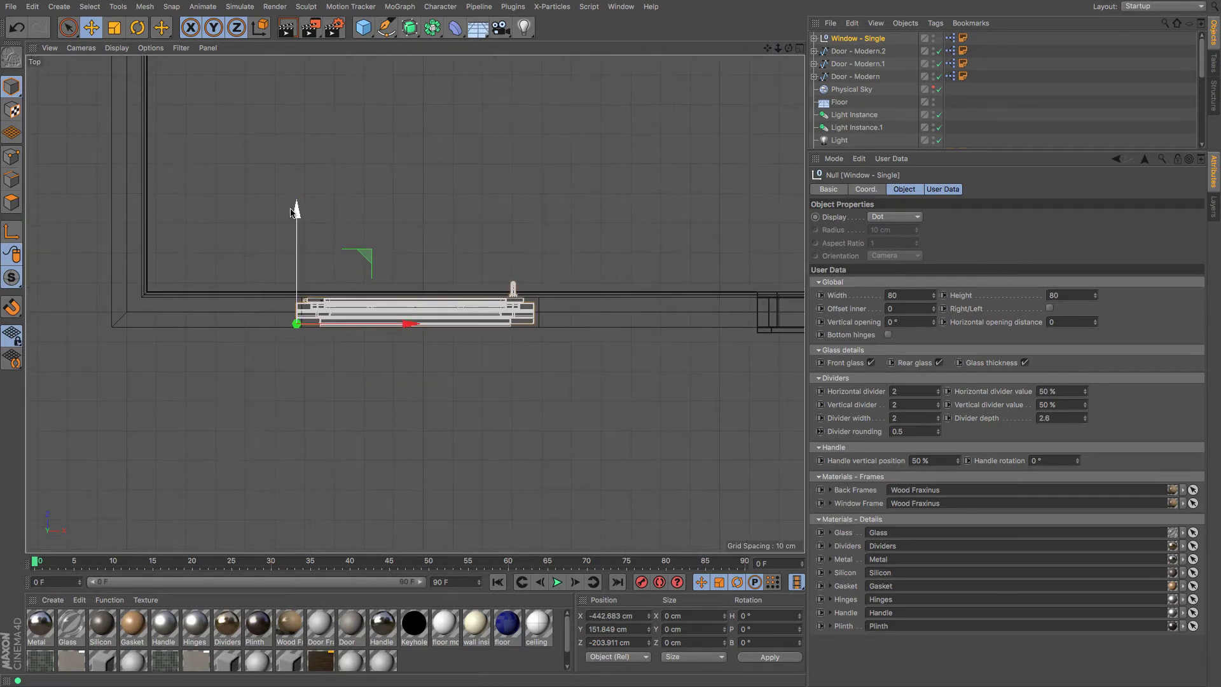
pyautogui.moveTo(296, 206); pyautogui.dragTo(296, 213)
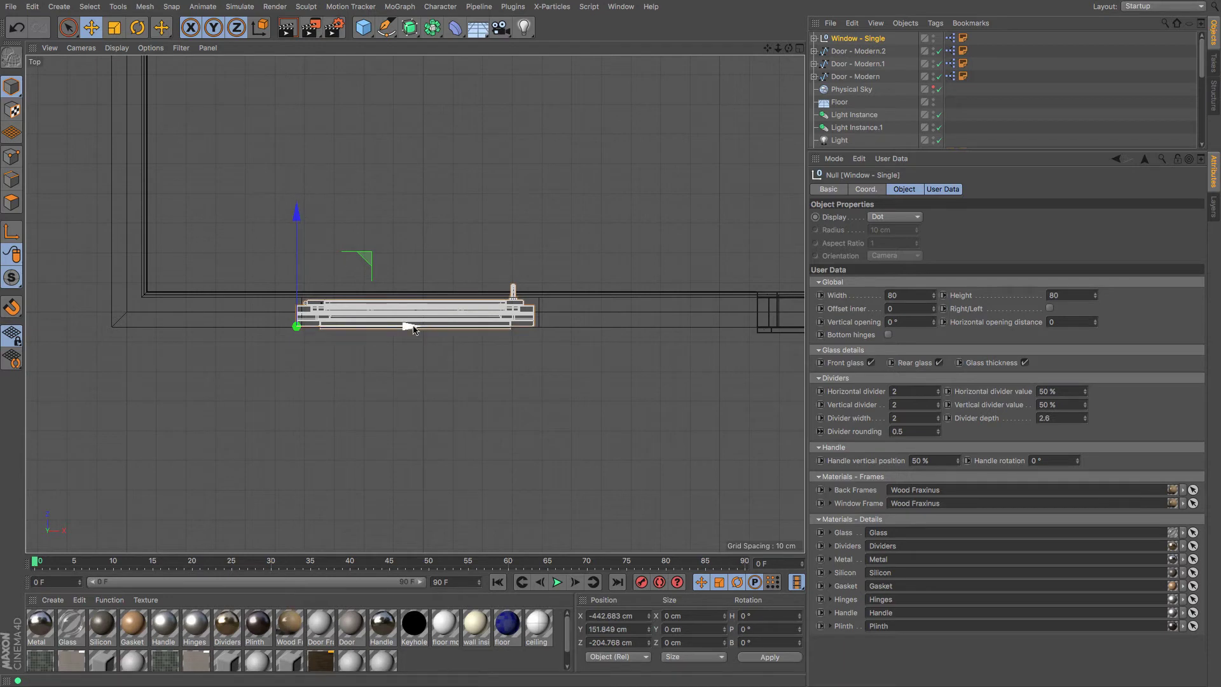
pyautogui.moveTo(403, 326); pyautogui.dragTo(408, 326)
pyautogui.moveTo(306, 216); pyautogui.dragTo(305, 212)
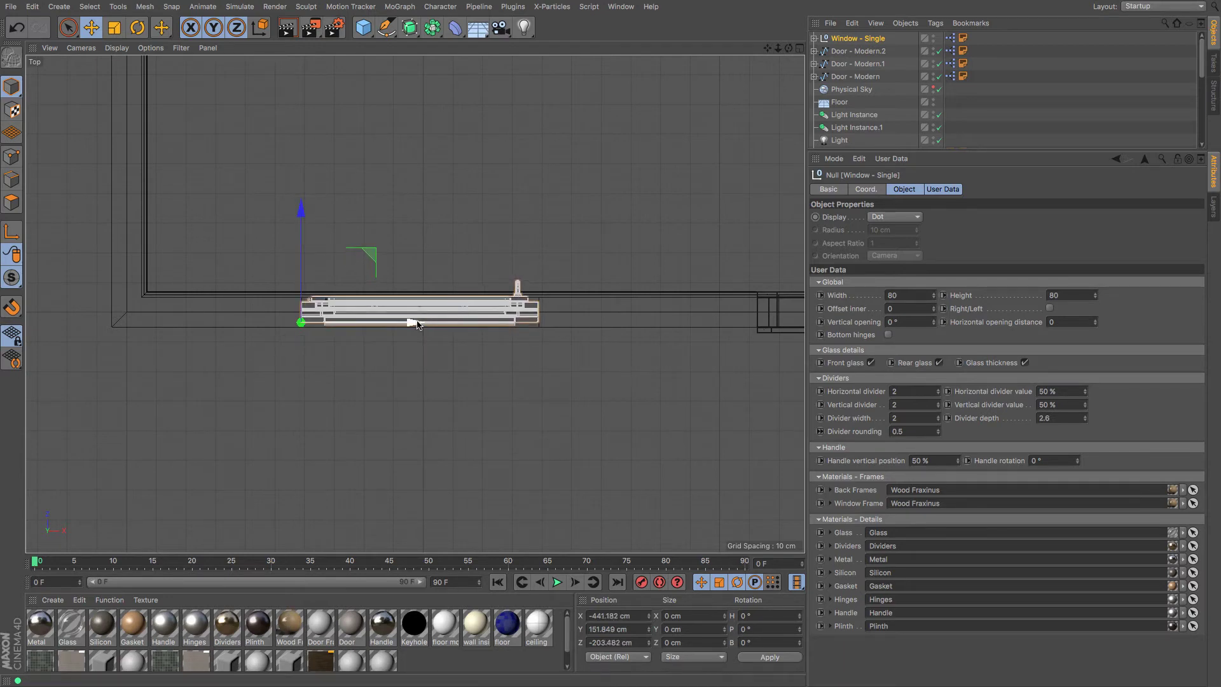
pyautogui.moveTo(415, 323); pyautogui.dragTo(416, 323)
pyautogui.press('F1')
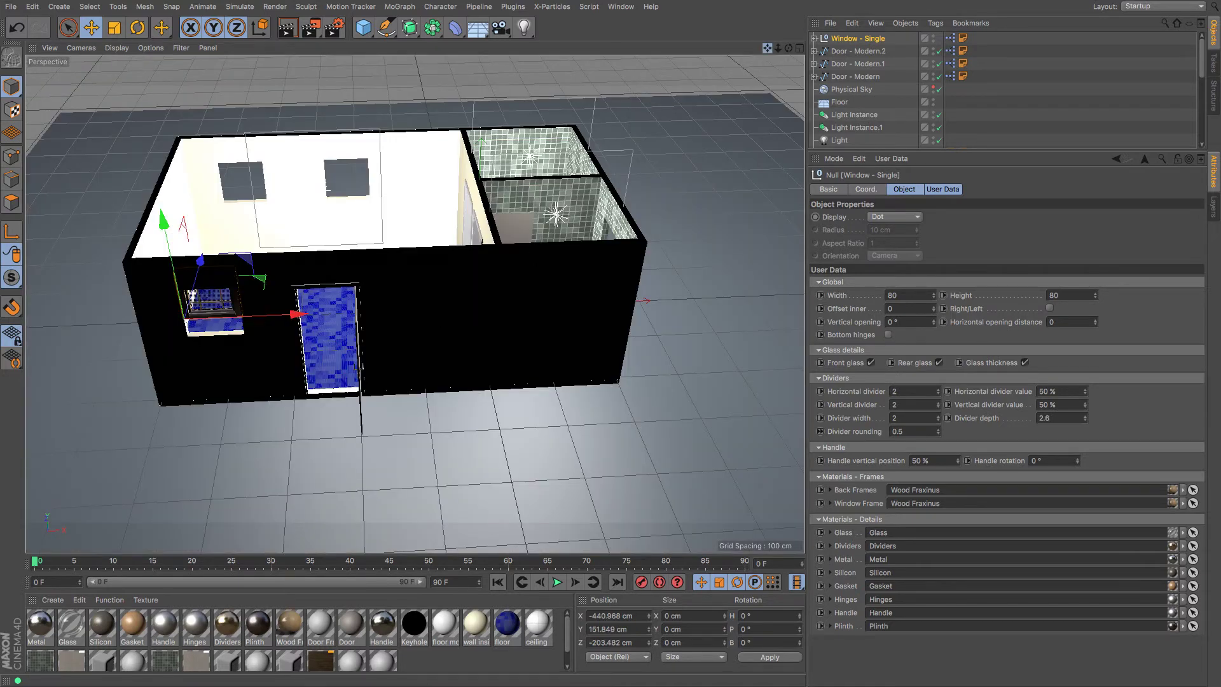
# Step: In the front view, lower the window into its wall hole at about Y 121.6 cm
pyautogui.keyDown('alt'); pyautogui.moveTo(600, 164); pyautogui.dragTo(740, 174, button='middle'); pyautogui.keyUp('alt')
pyautogui.press('F4')
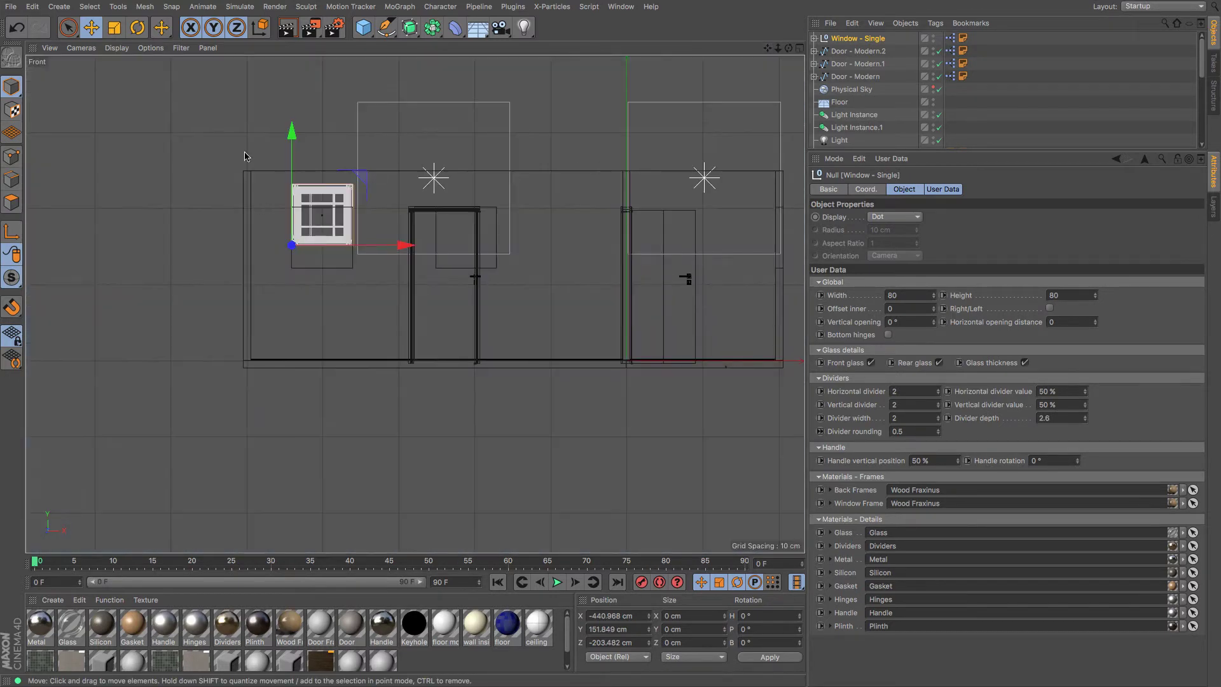
pyautogui.moveTo(292, 132); pyautogui.dragTo(292, 154)
pyautogui.press('o')
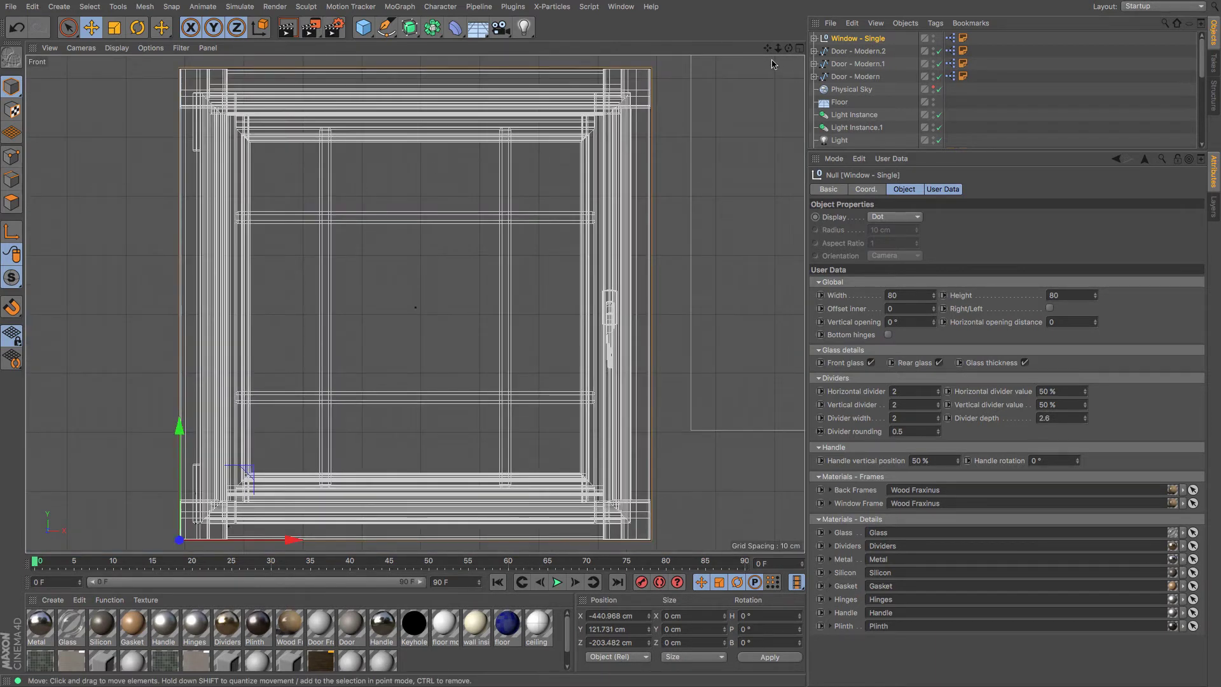
pyautogui.scroll(-3, 382, 305)
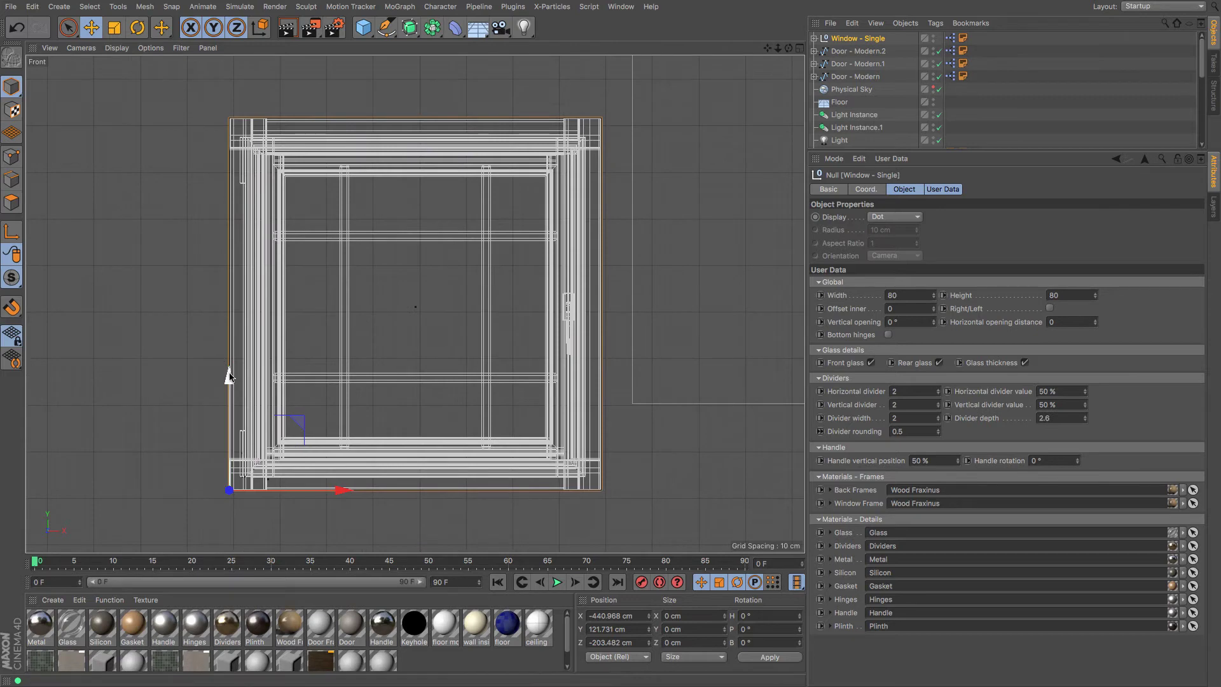
pyautogui.moveTo(230, 376); pyautogui.dragTo(229, 376)
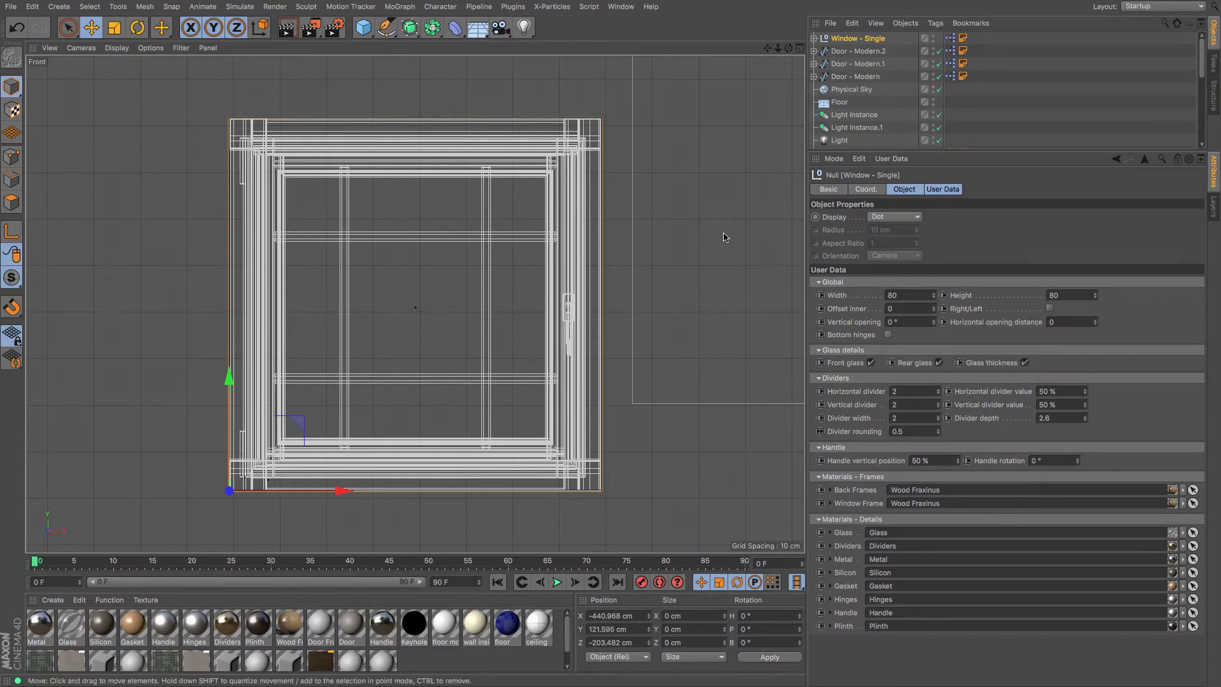
# Step: Seen from inside the room, shift the window to about Z -204.7 cm and set its Offset inner to 2
pyautogui.press('F1')
pyautogui.moveTo(788, 48); pyautogui.dragTo(385, 21)
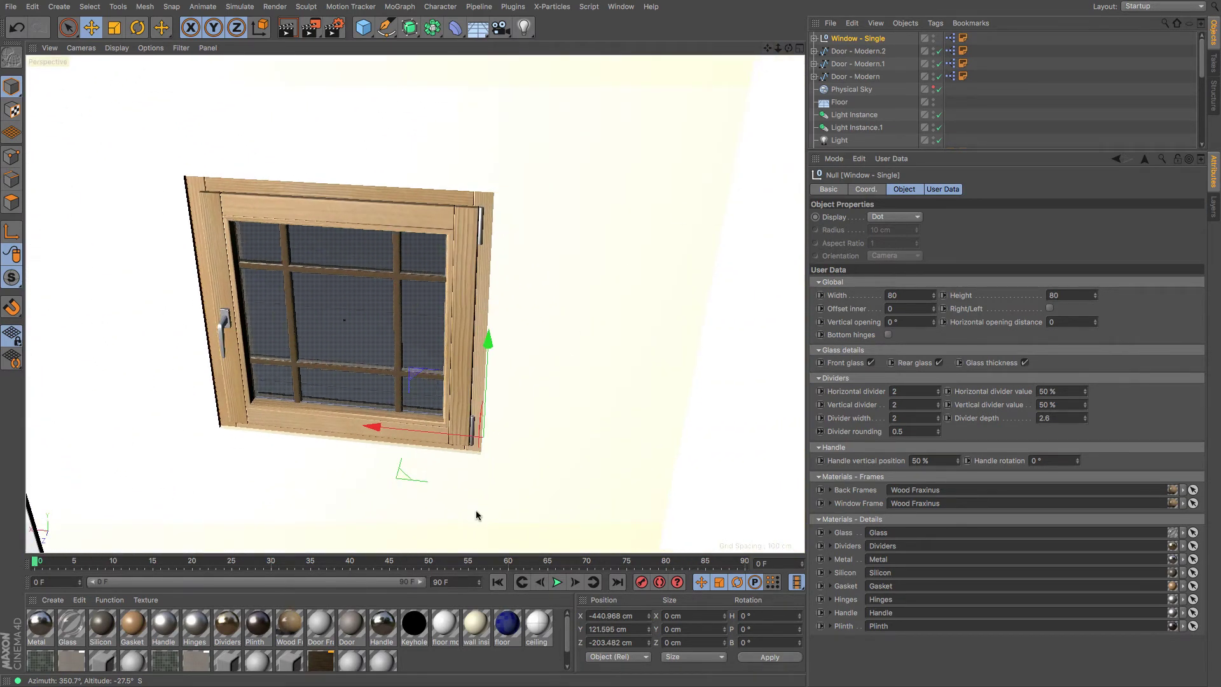
pyautogui.moveTo(477, 513); pyautogui.dragTo(479, 512)
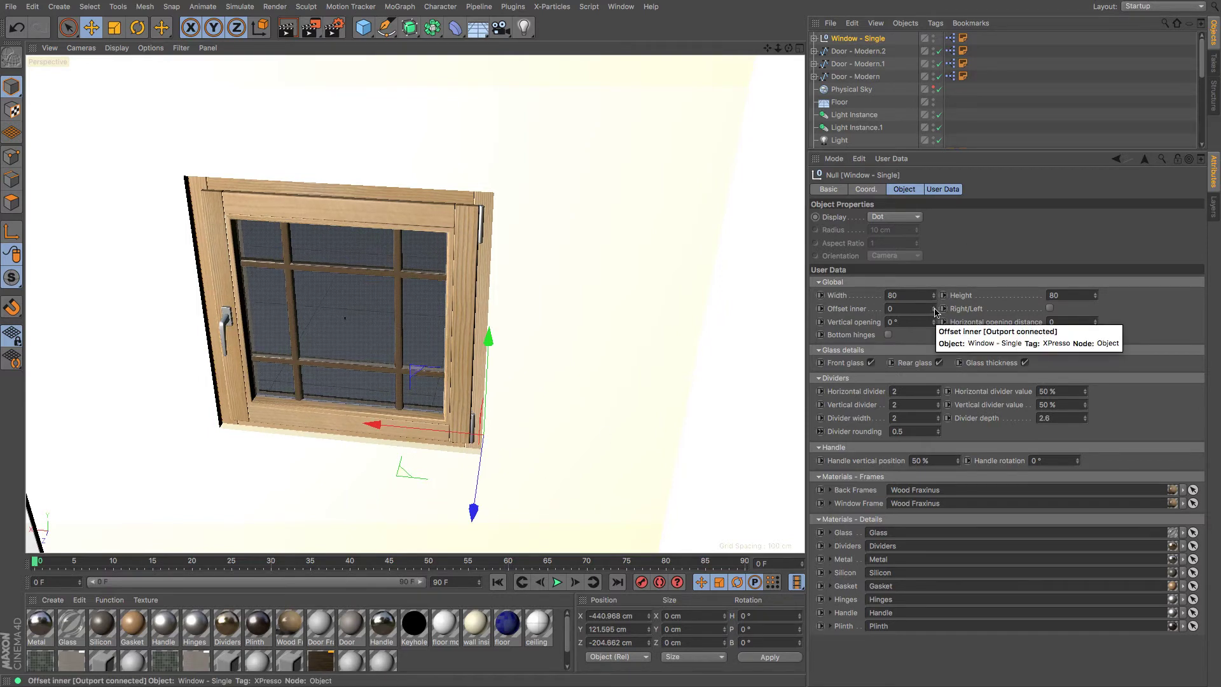
pyautogui.moveTo(934, 309)
pyautogui.mouseDown()
pyautogui.moveTo(934, 293)
pyautogui.moveTo(930, 331)
pyautogui.mouseUp()
# Step: Try the window's Bottom hinges option with its horizontal opening distance, and switch the hinges off again
pyautogui.click(888, 335)
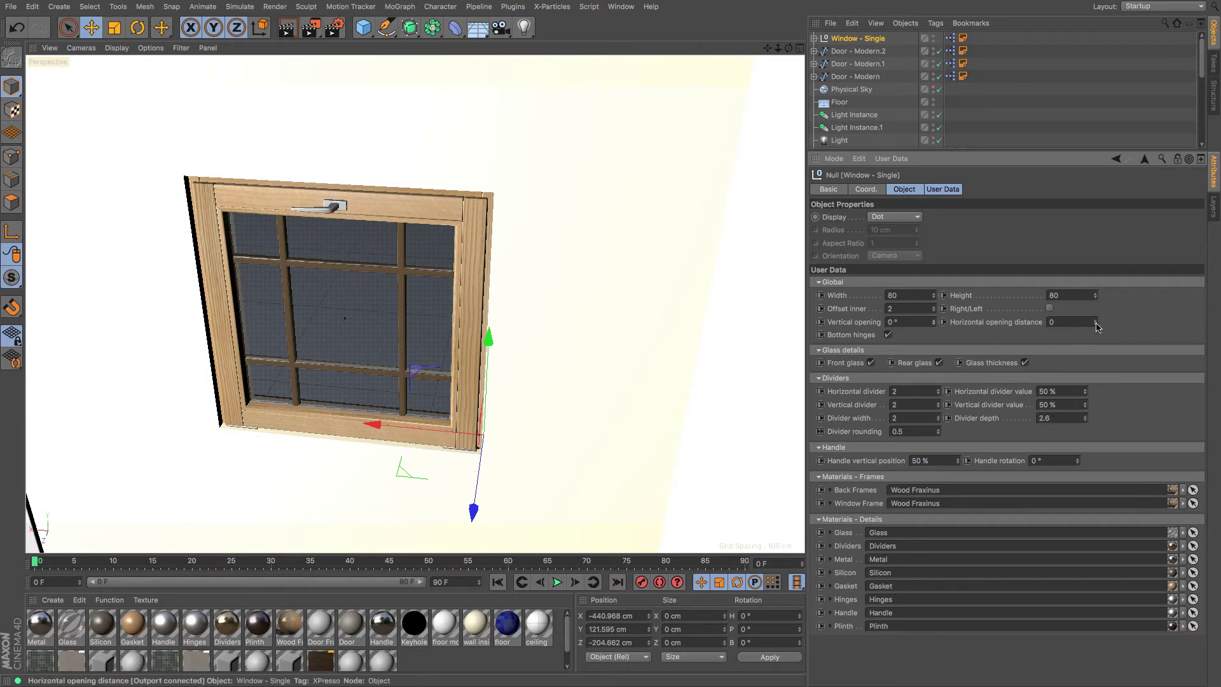
pyautogui.moveTo(1097, 327)
pyautogui.mouseDown()
pyautogui.moveTo(1097, 312)
pyautogui.moveTo(1097, 331)
pyautogui.mouseUp()
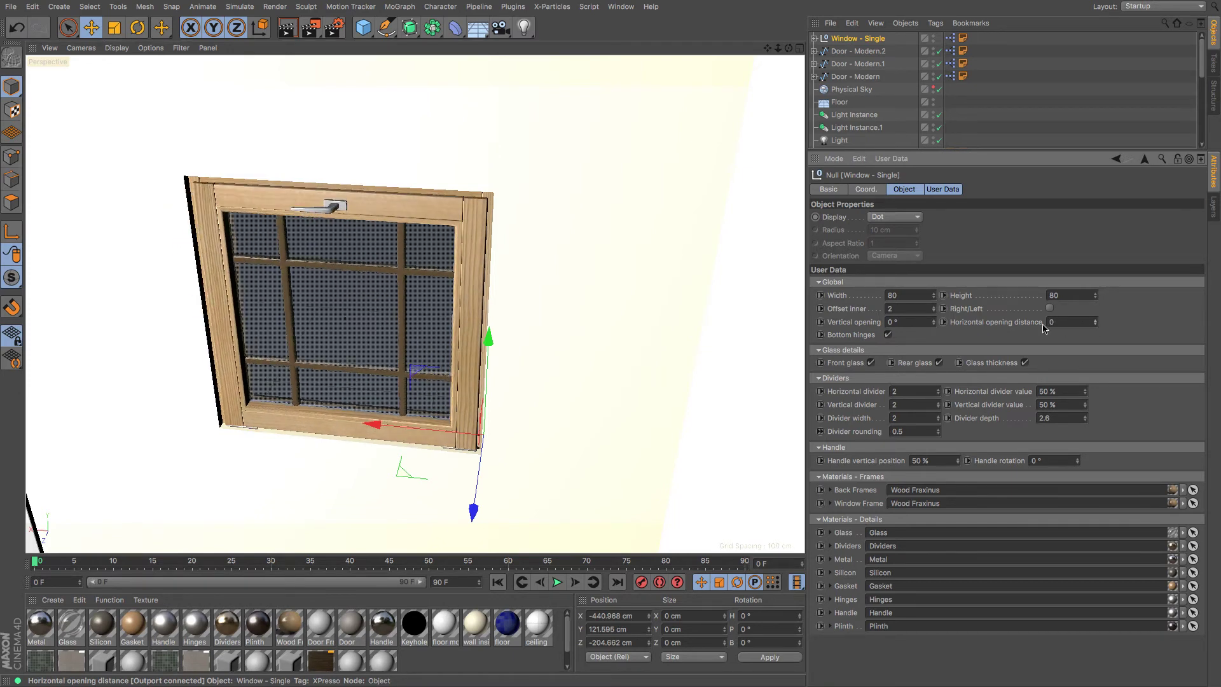
pyautogui.click(888, 336)
# Step: Swing the window open with a vertical opening of 23° and set its horizontal and vertical dividers to 3 each
pyautogui.moveTo(934, 323); pyautogui.dragTo(933, 308)
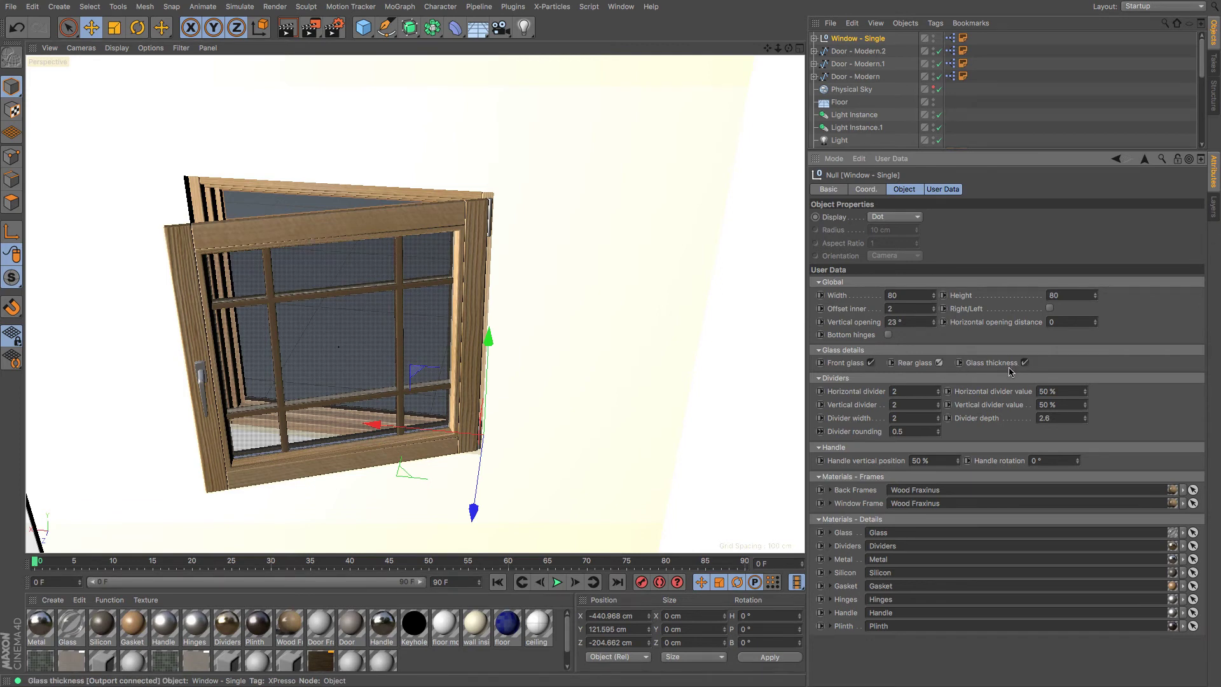
pyautogui.moveTo(939, 393)
pyautogui.mouseDown()
pyautogui.moveTo(939, 373)
pyautogui.moveTo(938, 393)
pyautogui.mouseUp()
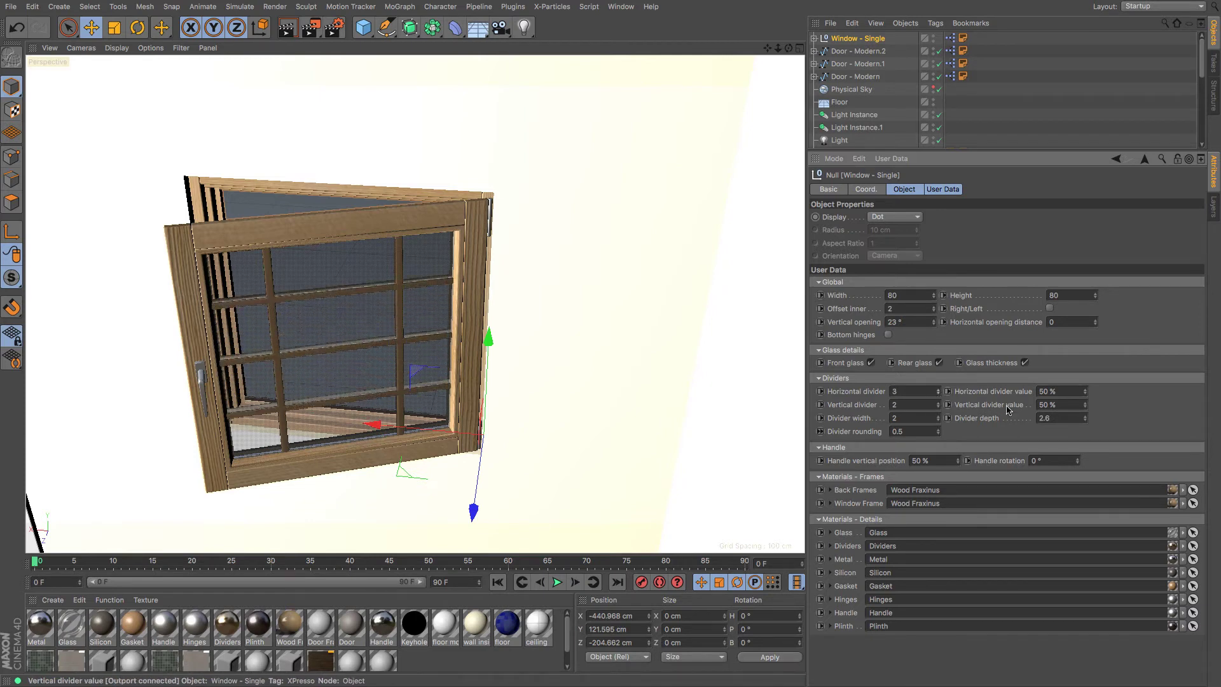
pyautogui.click(939, 403)
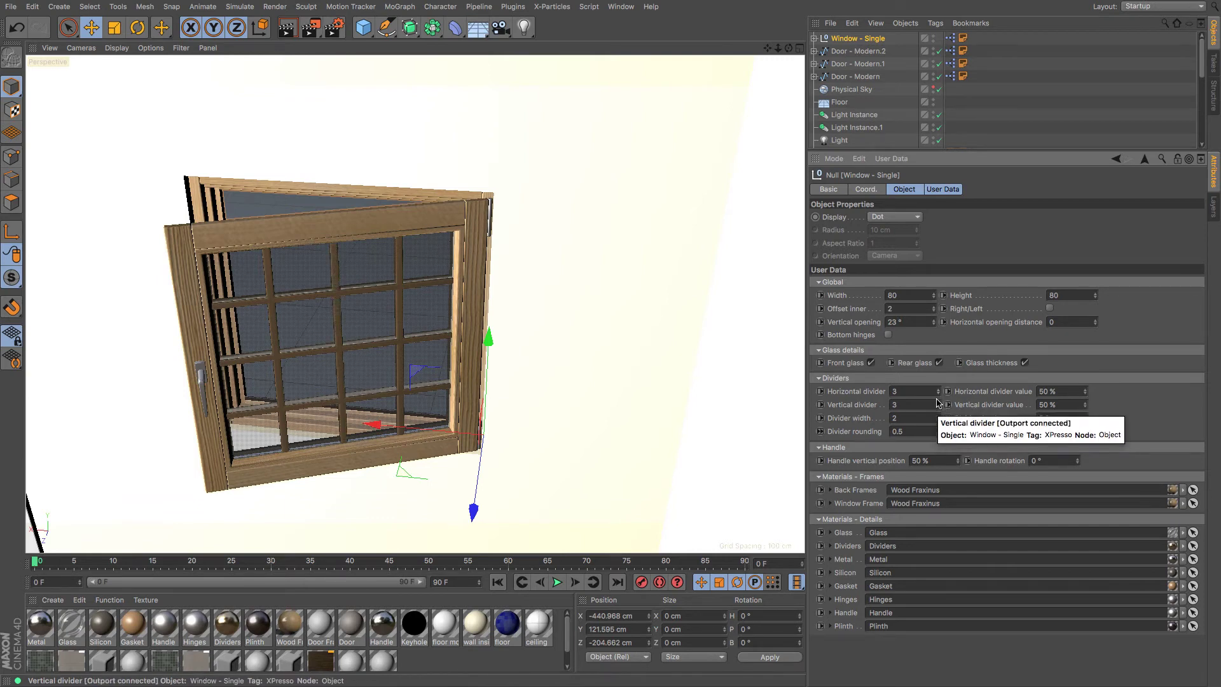
# Step: Set the window's horizontal divider to 0, its vertical divider to 1 and the divider width to 2.3
pyautogui.click(933, 392)
pyautogui.write('0')
pyautogui.press('Return')
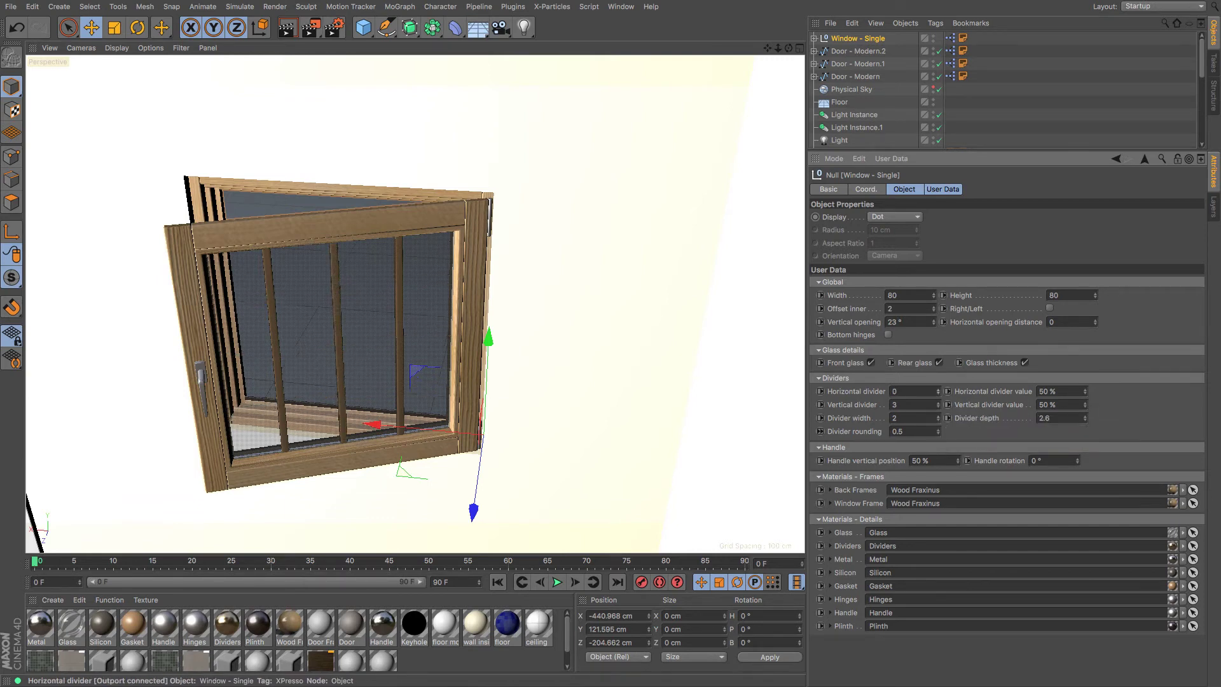
pyautogui.click(934, 405)
pyautogui.write('0')
pyautogui.press('Return')
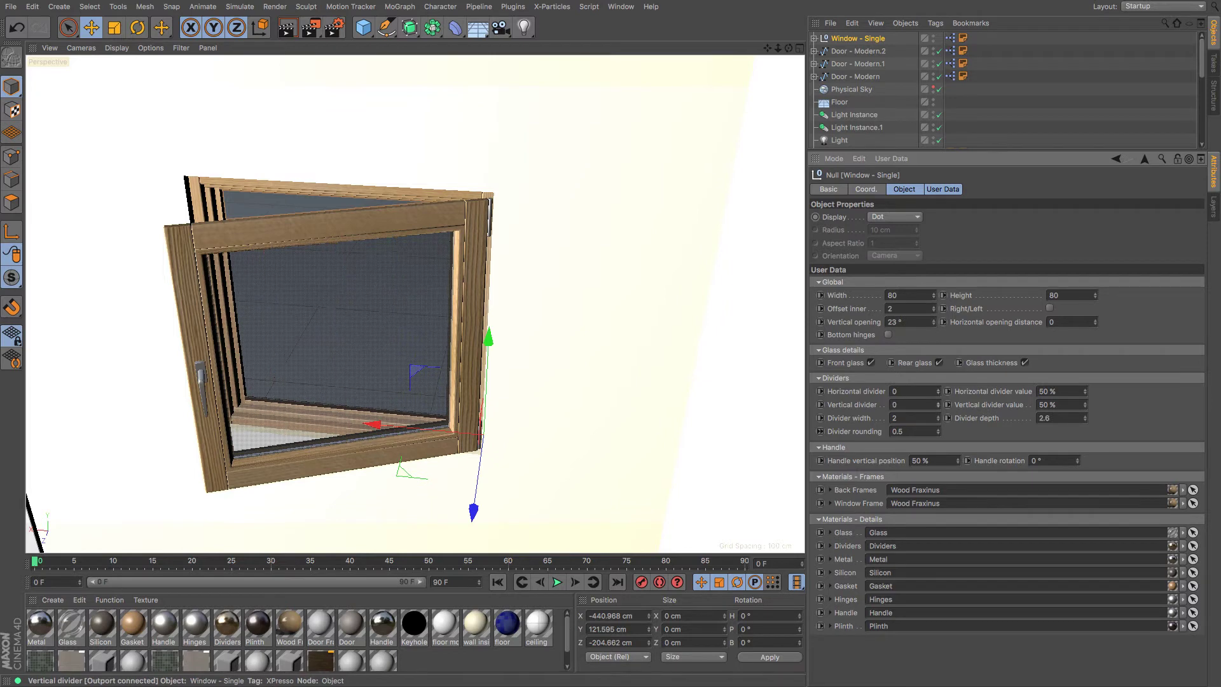
pyautogui.click(938, 403)
pyautogui.moveTo(941, 421)
pyautogui.mouseDown()
pyautogui.moveTo(992, 421)
pyautogui.moveTo(935, 421)
pyautogui.moveTo(962, 421)
pyautogui.mouseUp()
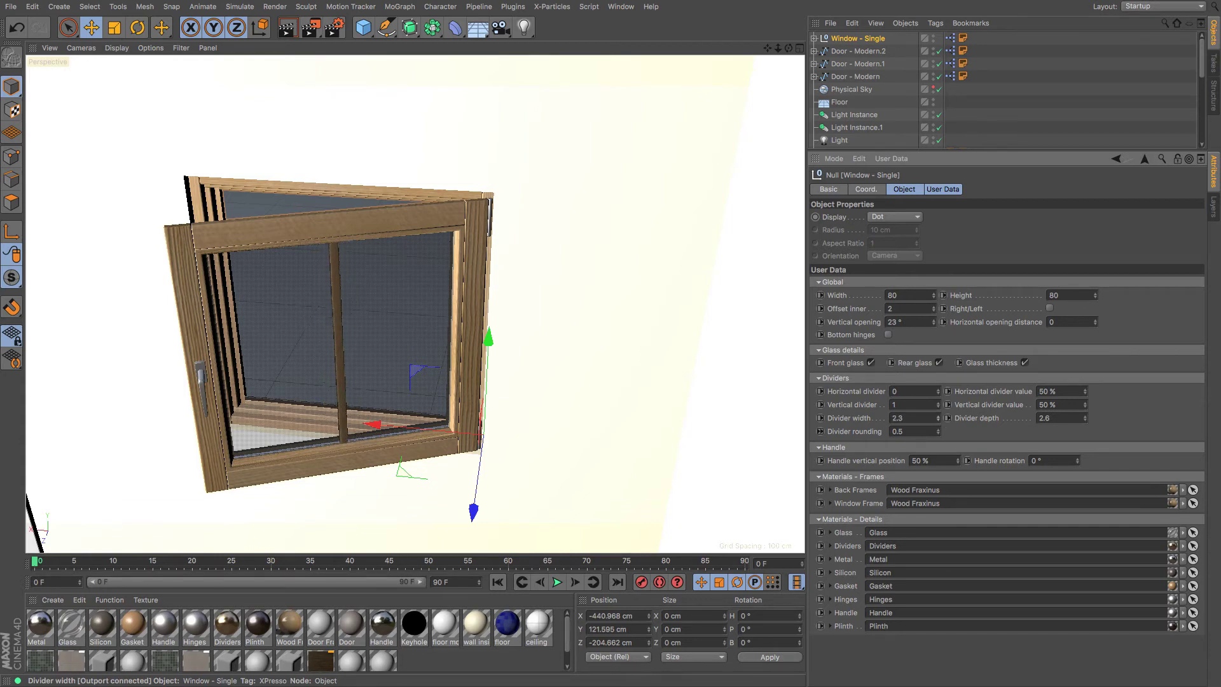
# Step: Set the window's vertical divider to 0, divider width to 2.4, handle vertical position to 17% and handle rotation to -90°
pyautogui.click(939, 407)
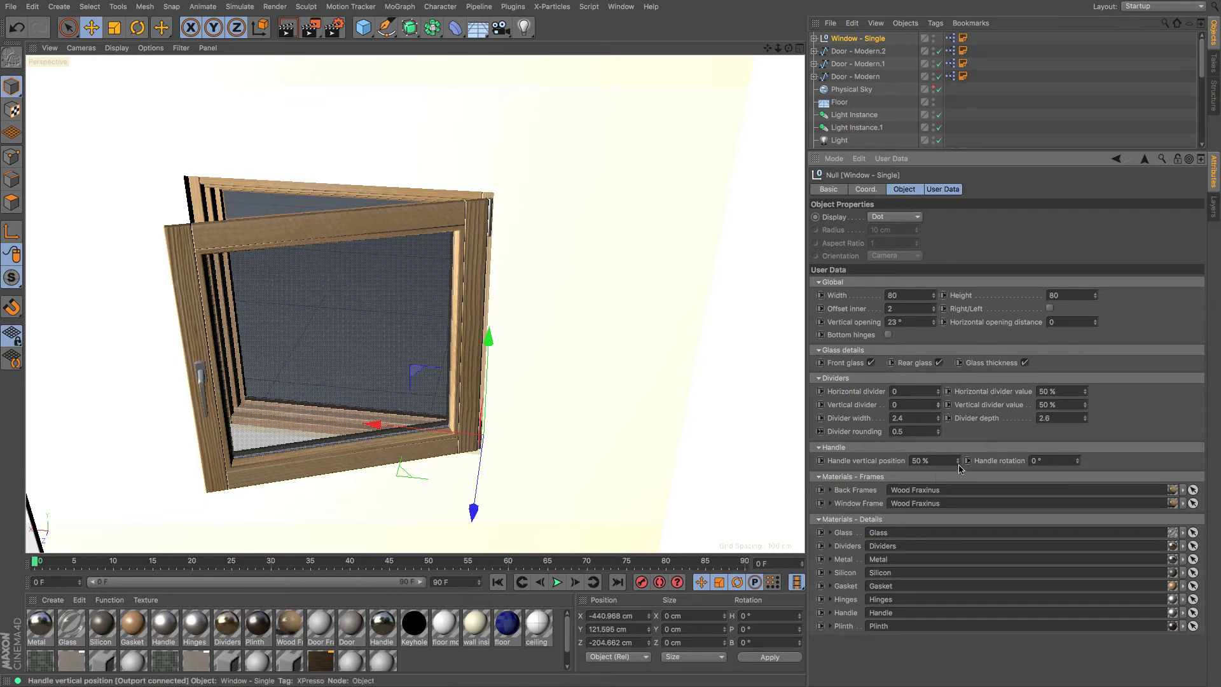
pyautogui.moveTo(958, 461); pyautogui.dragTo(957, 496)
pyautogui.moveTo(1077, 460); pyautogui.dragTo(1078, 524)
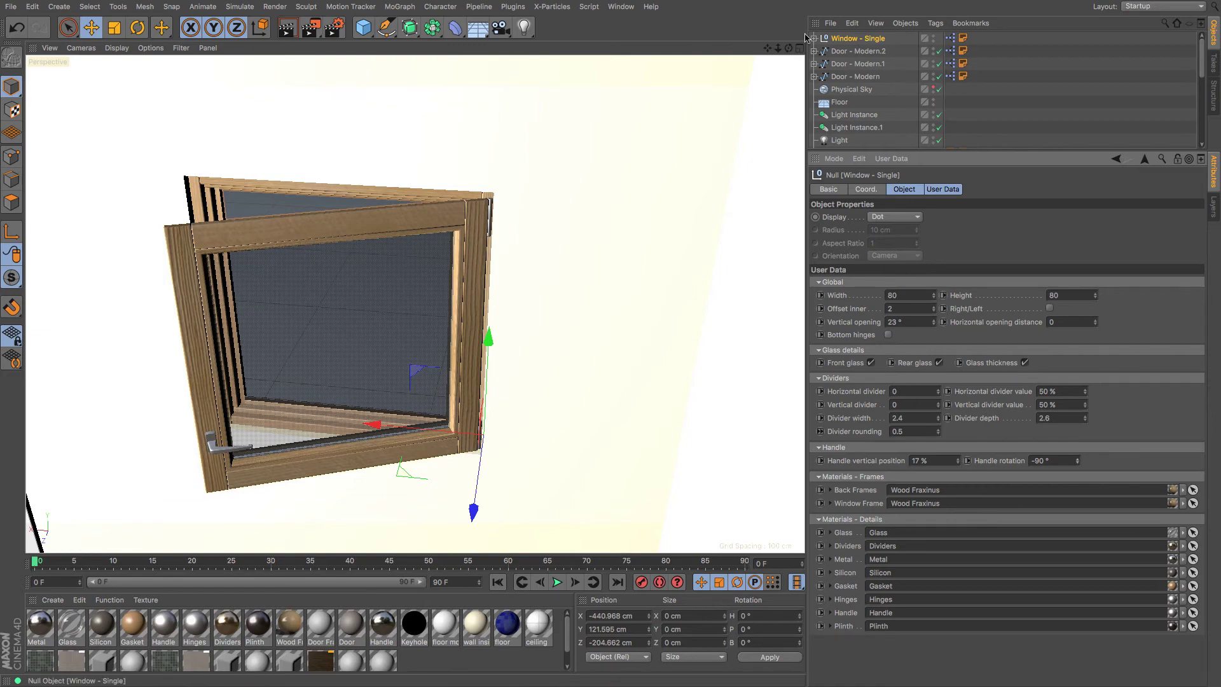
# Step: Create an instance of the single window and move it across the room to the first back-wall opening, at about Z 194 cm
pyautogui.moveTo(779, 50); pyautogui.dragTo(630, 86)
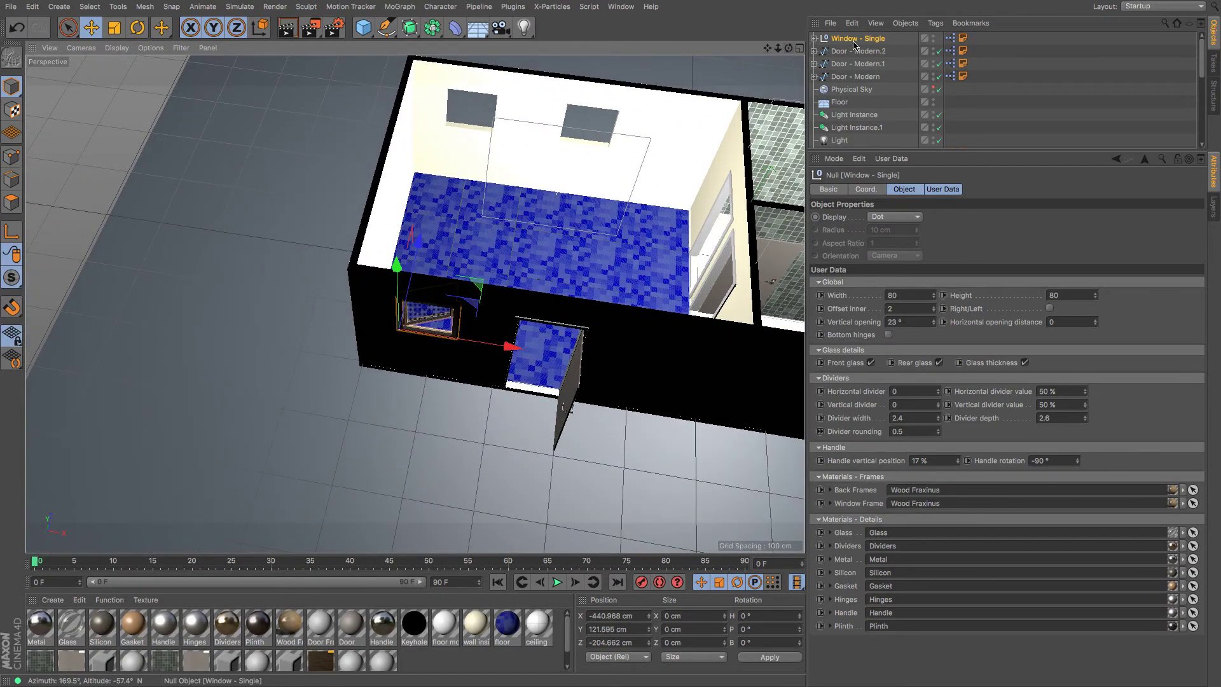
pyautogui.moveTo(769, 49); pyautogui.dragTo(695, 113)
pyautogui.click(434, 29)
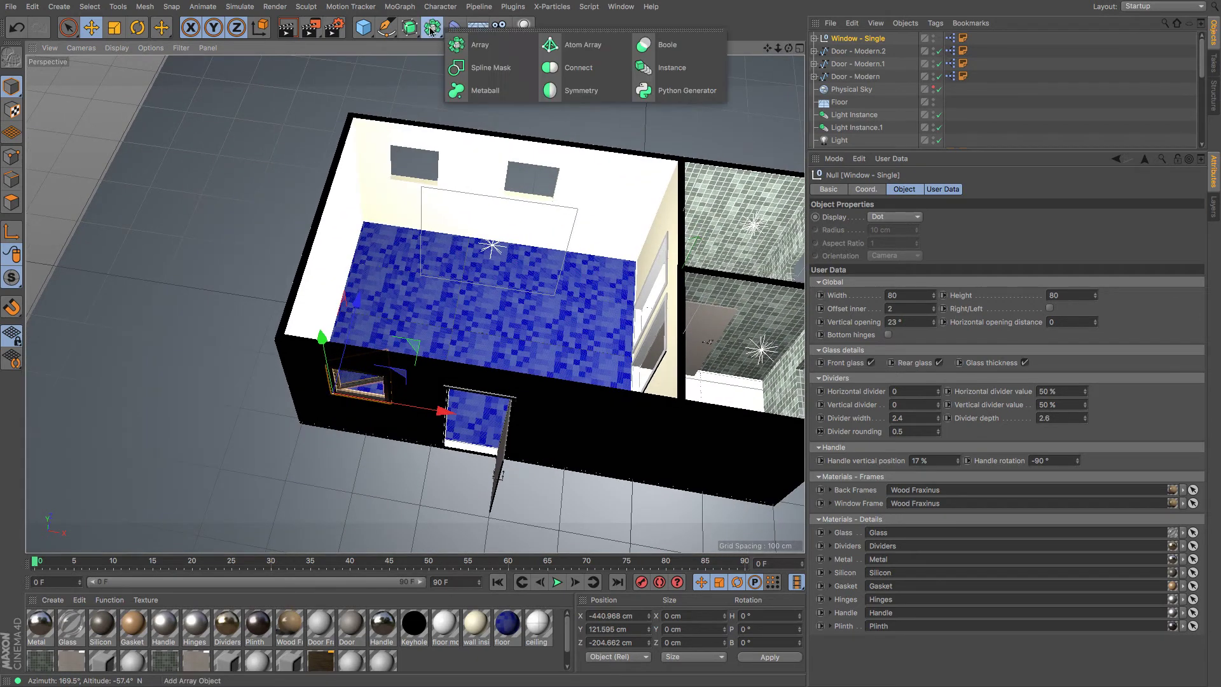
pyautogui.click(668, 68)
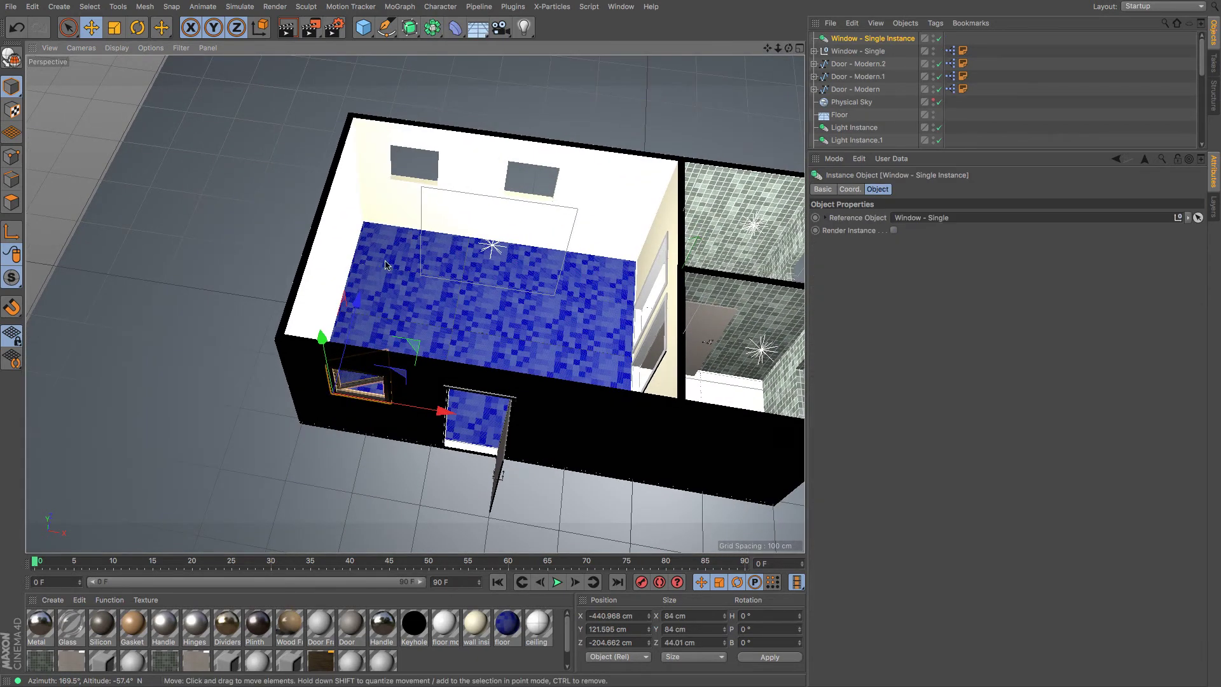
pyautogui.moveTo(360, 313); pyautogui.dragTo(467, 127)
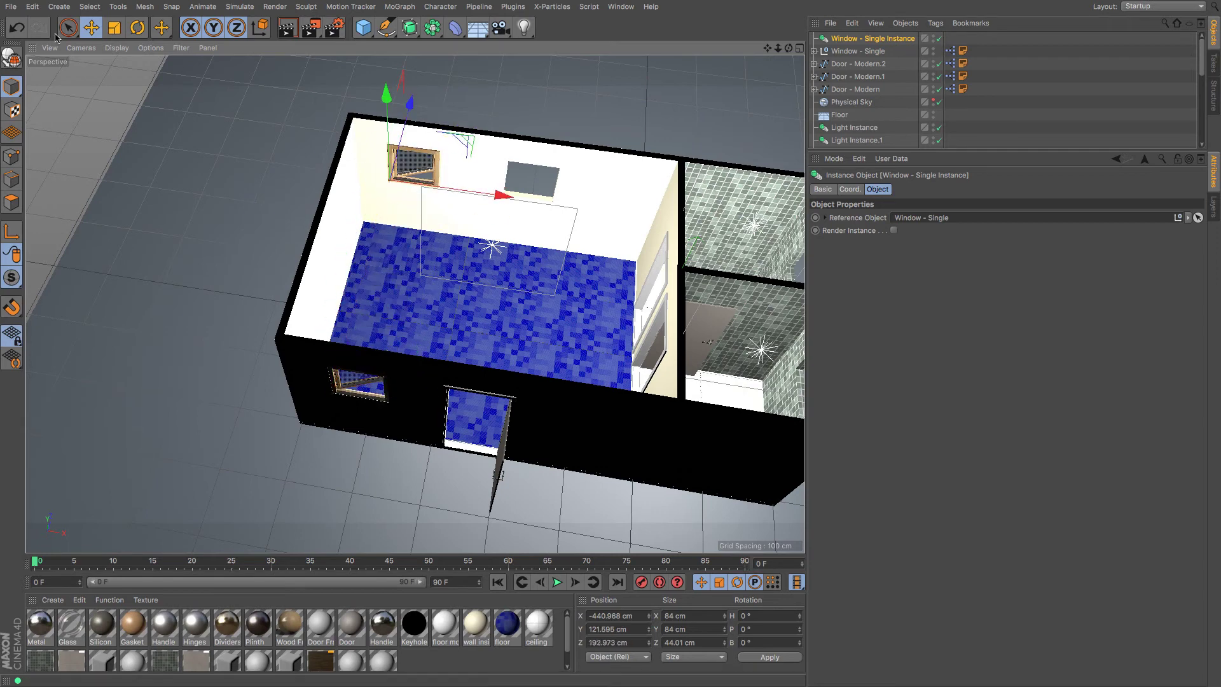
# Step: Rotate the window instance to a heading of -180° and shift it to about X -361.2 cm so it fits the opening
pyautogui.press('r')
pyautogui.moveTo(441, 217); pyautogui.dragTo(229, 72)
pyautogui.press('e')
pyautogui.moveTo(282, 171); pyautogui.dragTo(330, 182)
# Step: Seen from the top, align the window instance with the back wall's thickness at about Z 203.2 cm
pyautogui.press('F2')
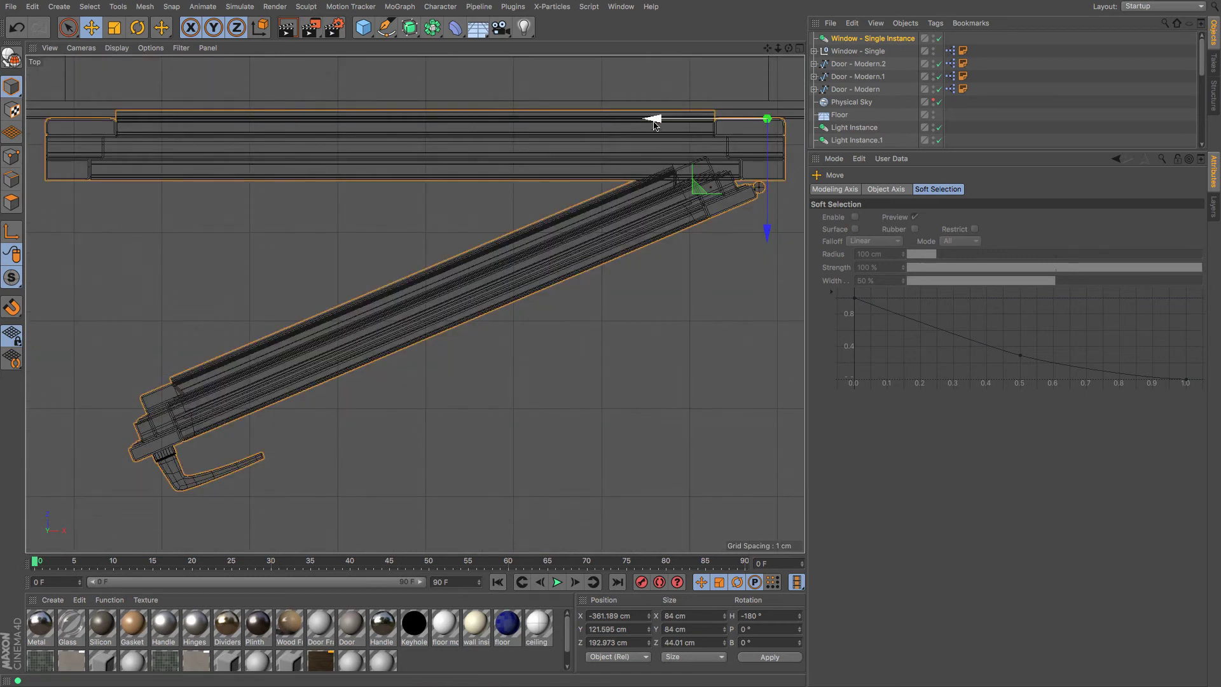
pyautogui.moveTo(766, 230); pyautogui.dragTo(767, 162)
pyautogui.keyDown('alt'); pyautogui.moveTo(619, 230); pyautogui.dragTo(611, 347, button='middle'); pyautogui.keyUp('alt')
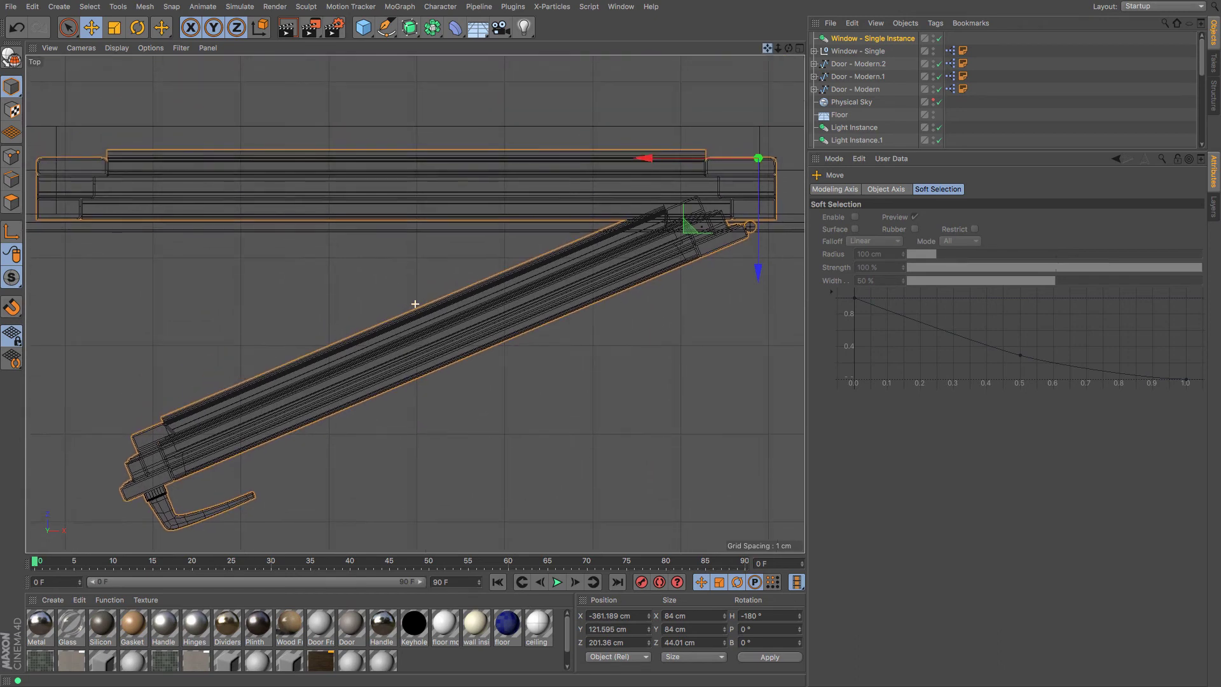
pyautogui.moveTo(762, 277); pyautogui.dragTo(765, 256)
# Step: Duplicate the window instance and move the copy along the back wall to the second opening, at about X -172.1 cm
pyautogui.press('F1')
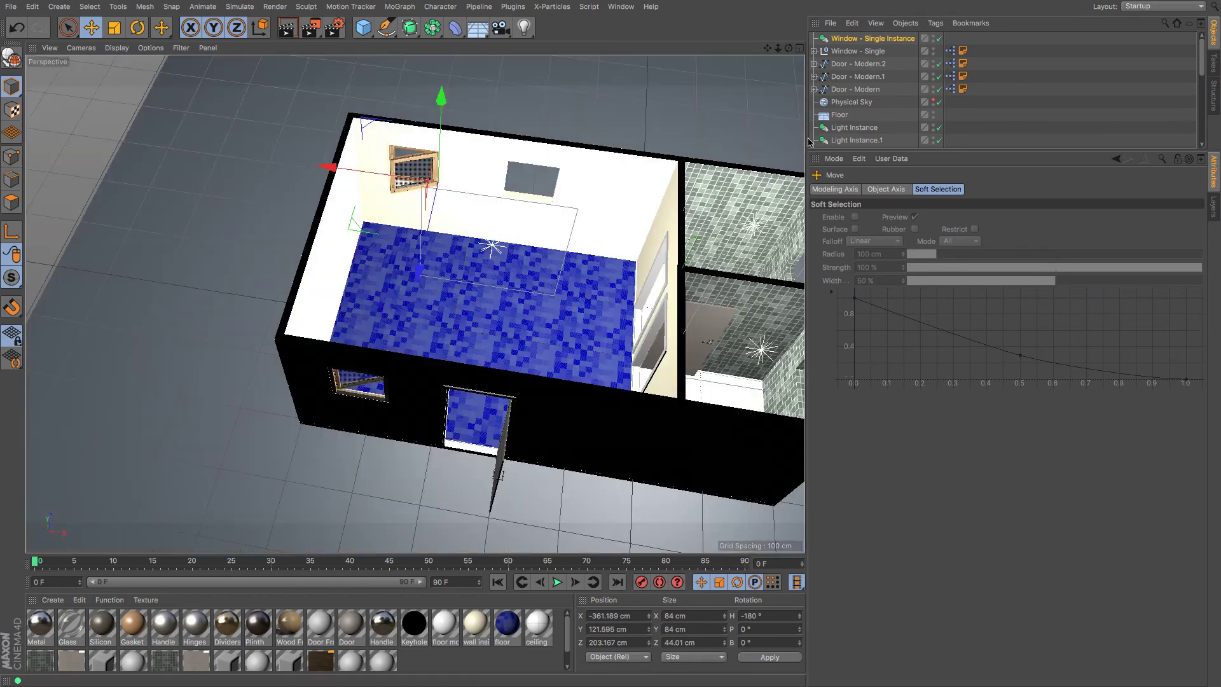
pyautogui.keyDown('ctrl'); pyautogui.moveTo(860, 38); pyautogui.dragTo(860, 40); pyautogui.keyUp('ctrl')
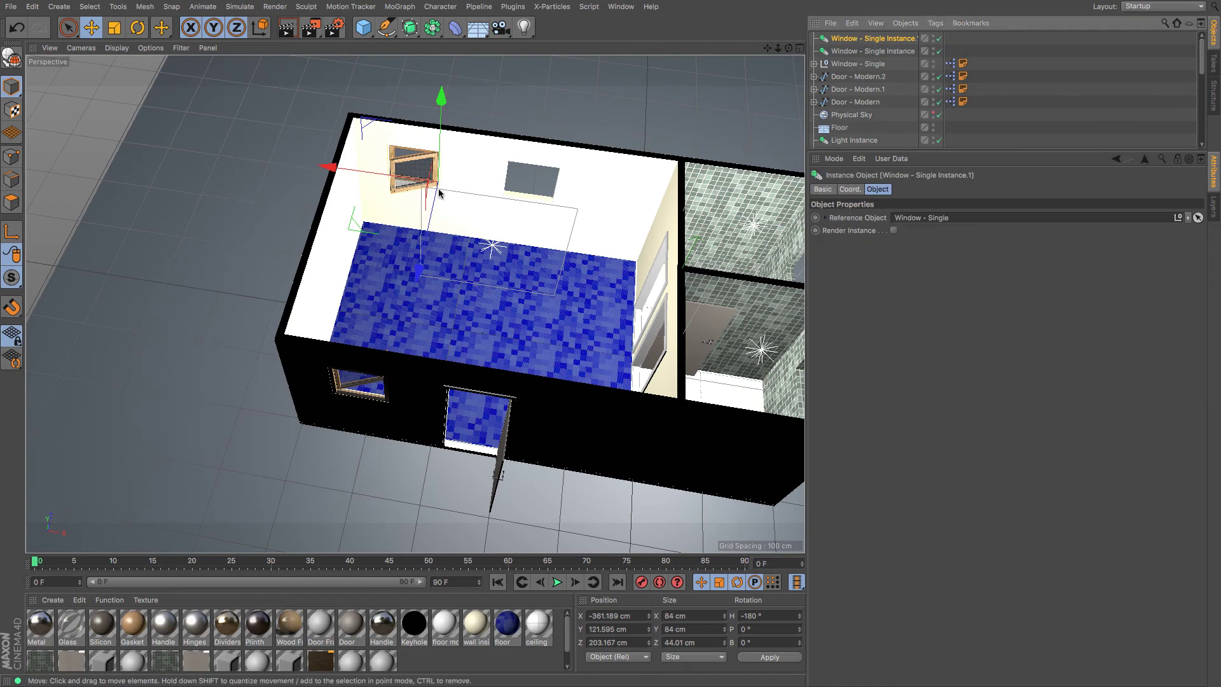
pyautogui.moveTo(350, 173); pyautogui.dragTo(462, 180)
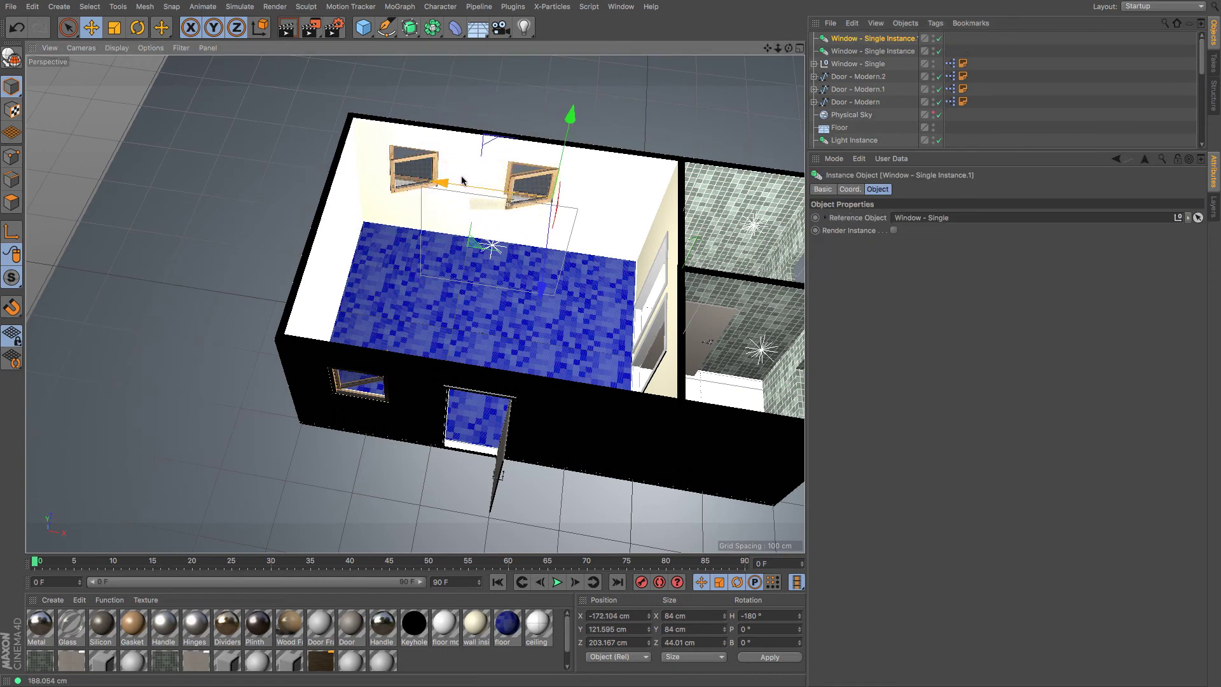
# Step: Duplicate both back-wall window instances together and rotate the two copies to a heading of 90°
pyautogui.keyDown('shift'); pyautogui.click(861, 46); pyautogui.keyUp('shift')
pyautogui.click(862, 40)
pyautogui.keyDown('shift'); pyautogui.click(862, 51); pyautogui.keyUp('shift')
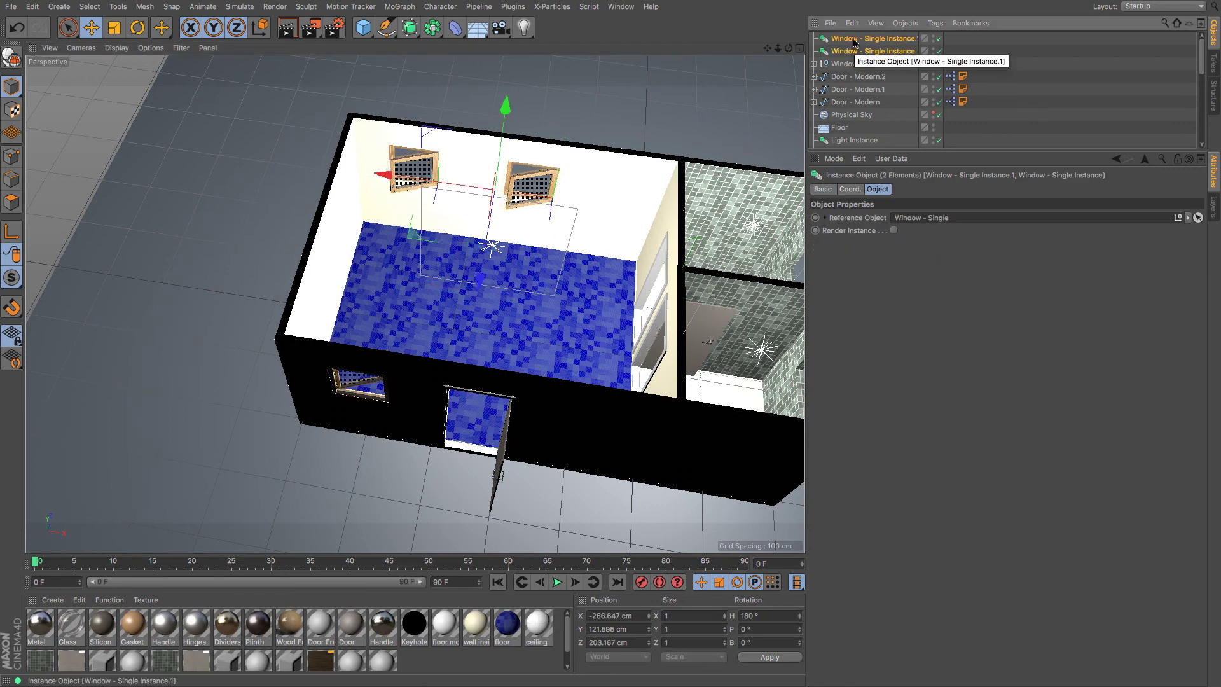
pyautogui.keyDown('ctrl'); pyautogui.moveTo(851, 38); pyautogui.dragTo(852, 42); pyautogui.keyUp('ctrl')
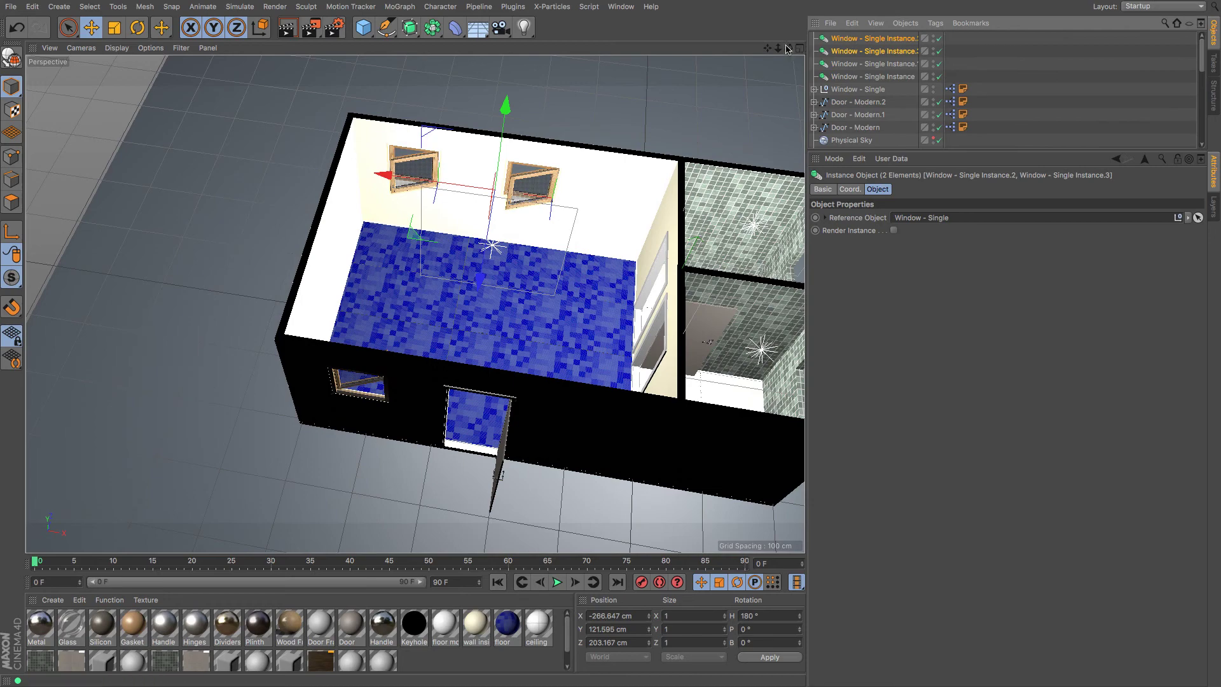
pyautogui.scroll(-4, 685, 67)
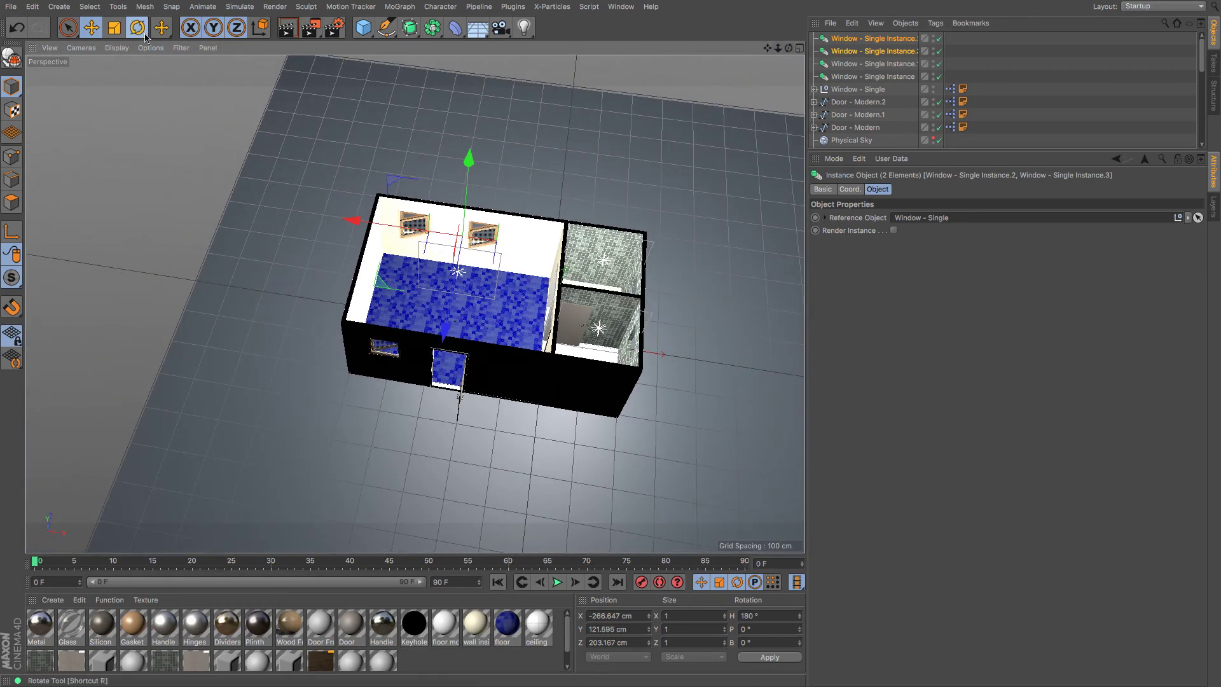
pyautogui.moveTo(514, 273); pyautogui.dragTo(374, 283)
pyautogui.click(91, 27)
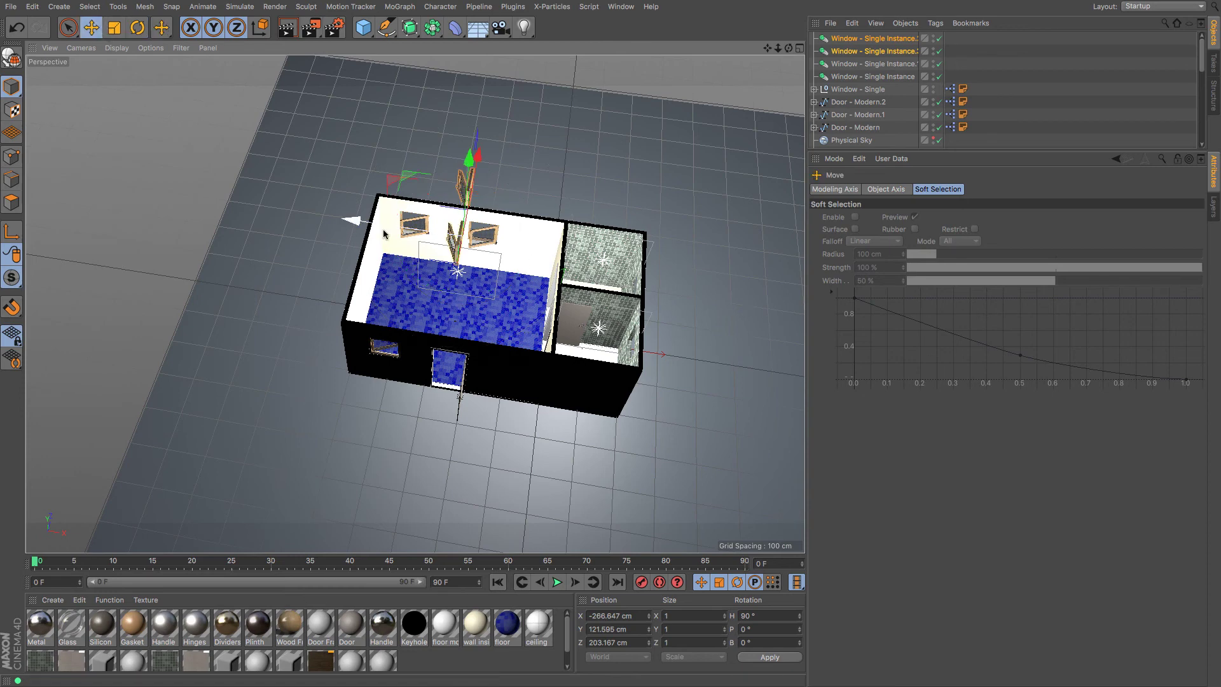
# Step: Move the two rotated windows into the end wall of the small rooms, at about X 203.1 cm and Z -21.1 cm
pyautogui.moveTo(353, 235); pyautogui.dragTo(524, 253)
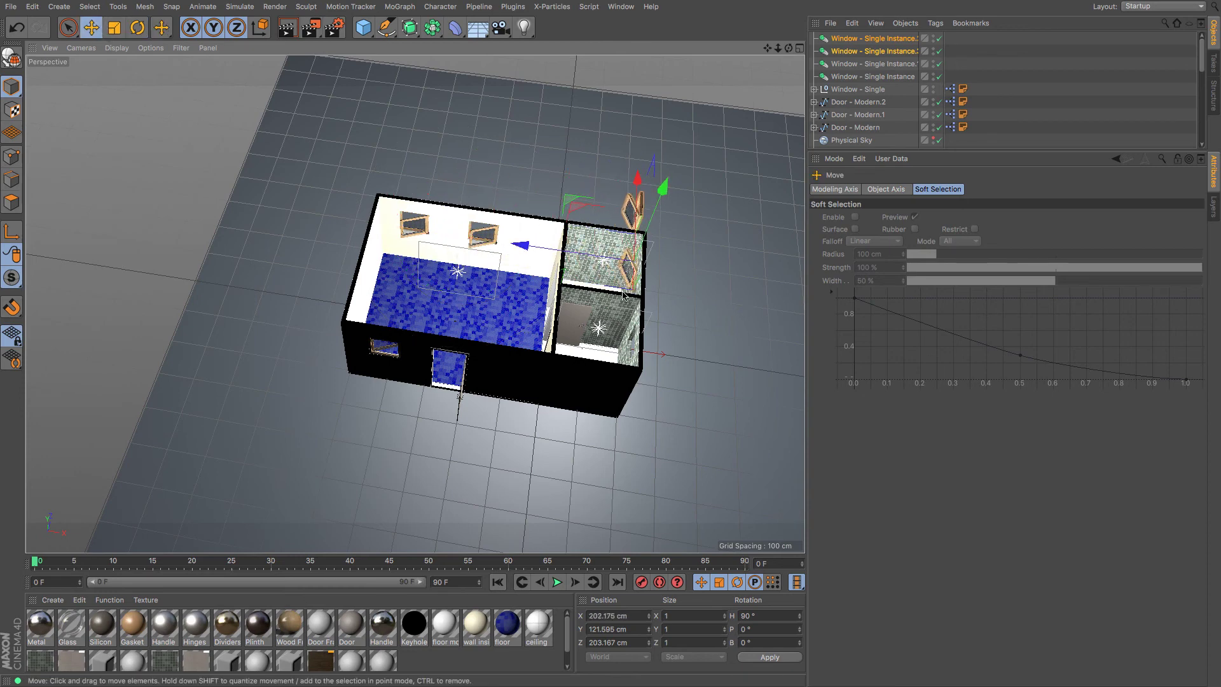
pyautogui.moveTo(649, 198); pyautogui.dragTo(638, 248)
pyautogui.press('F4')
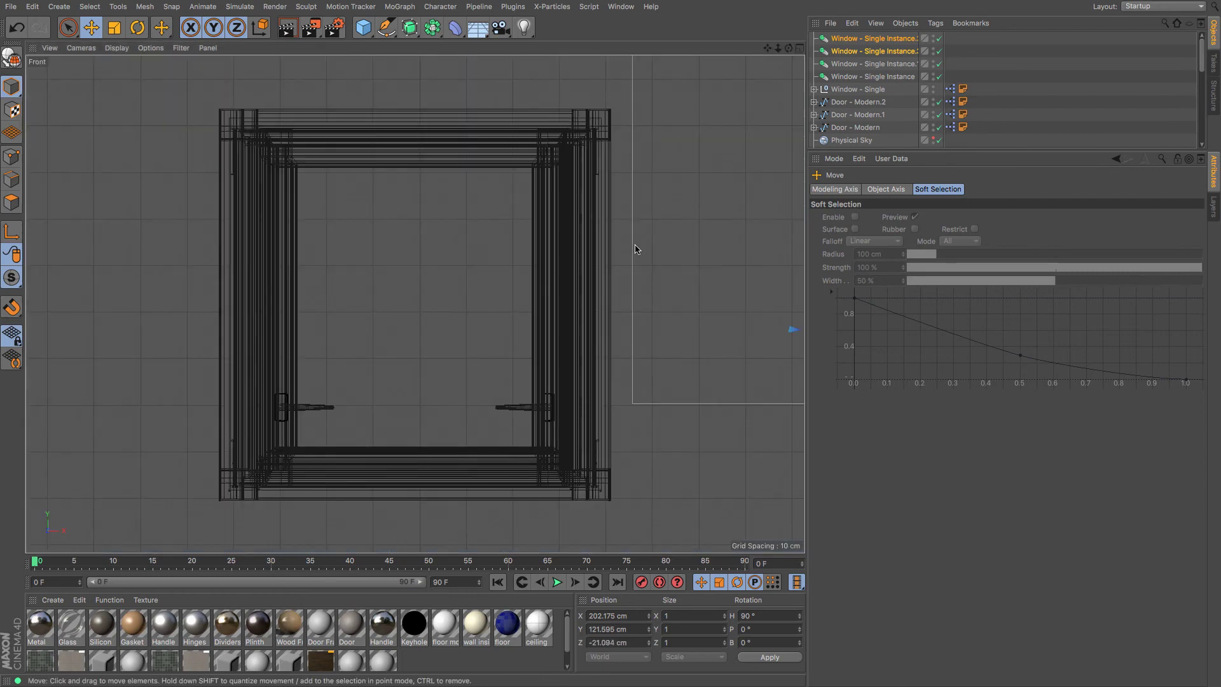
pyautogui.moveTo(779, 49); pyautogui.dragTo(781, 55)
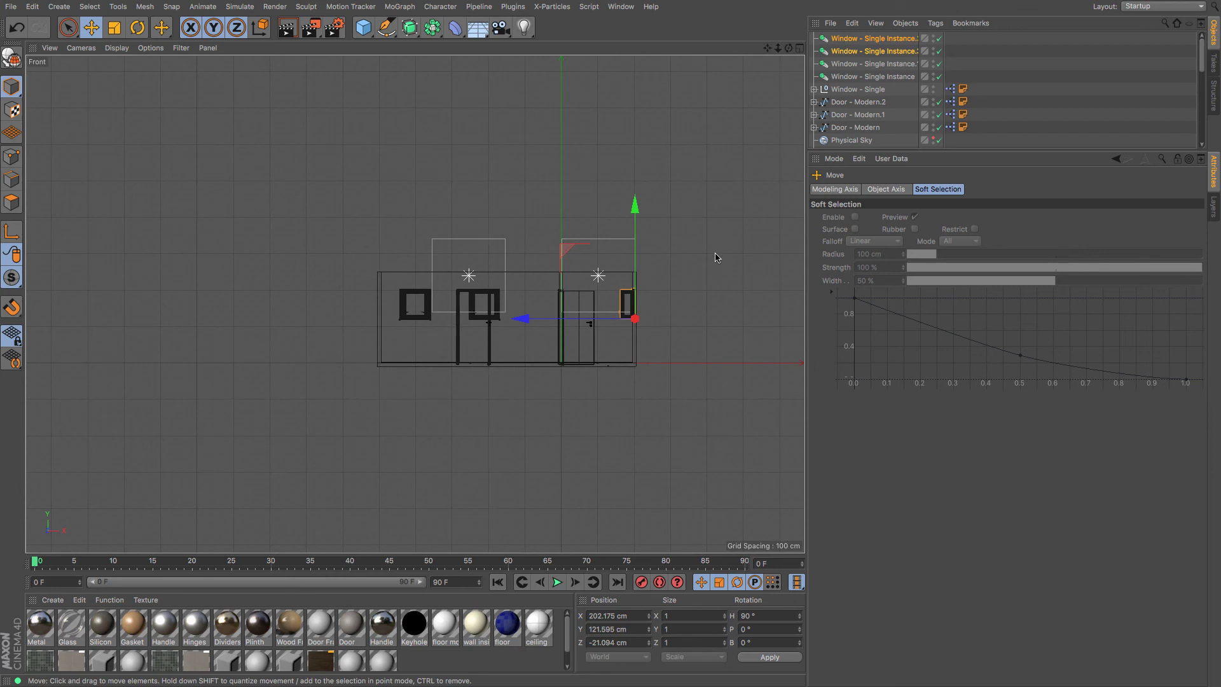
pyautogui.press('o')
pyautogui.scroll(-2, 645, 279)
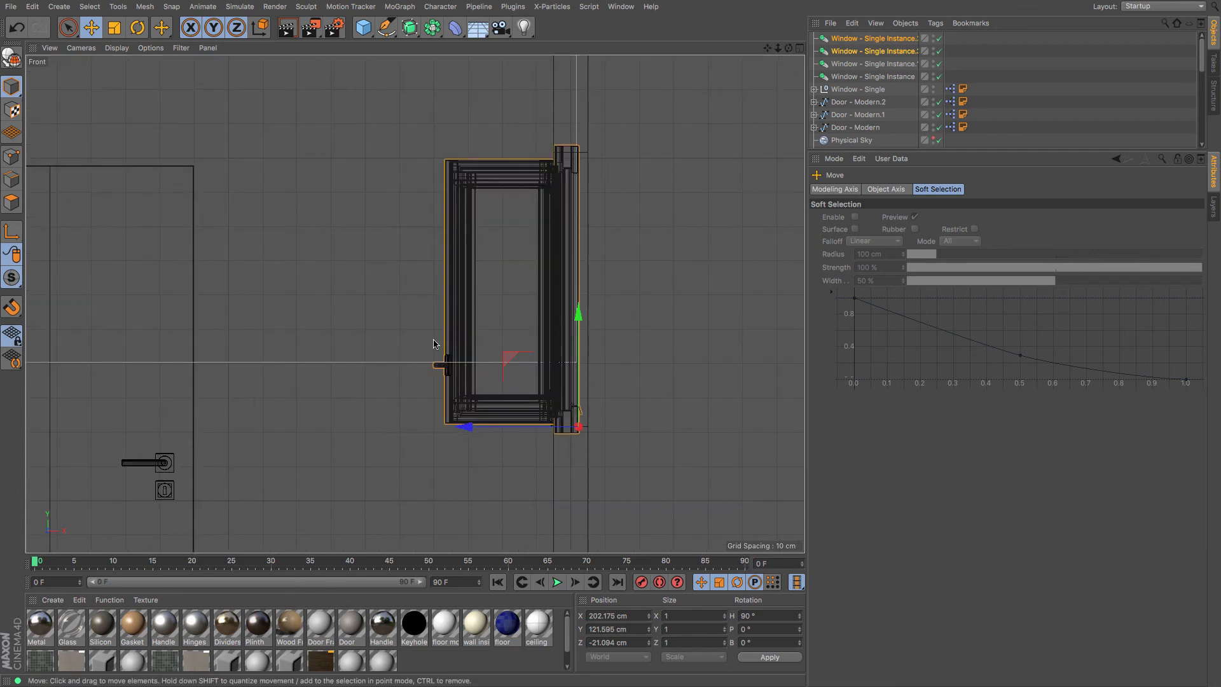
pyautogui.moveTo(464, 425); pyautogui.dragTo(471, 427)
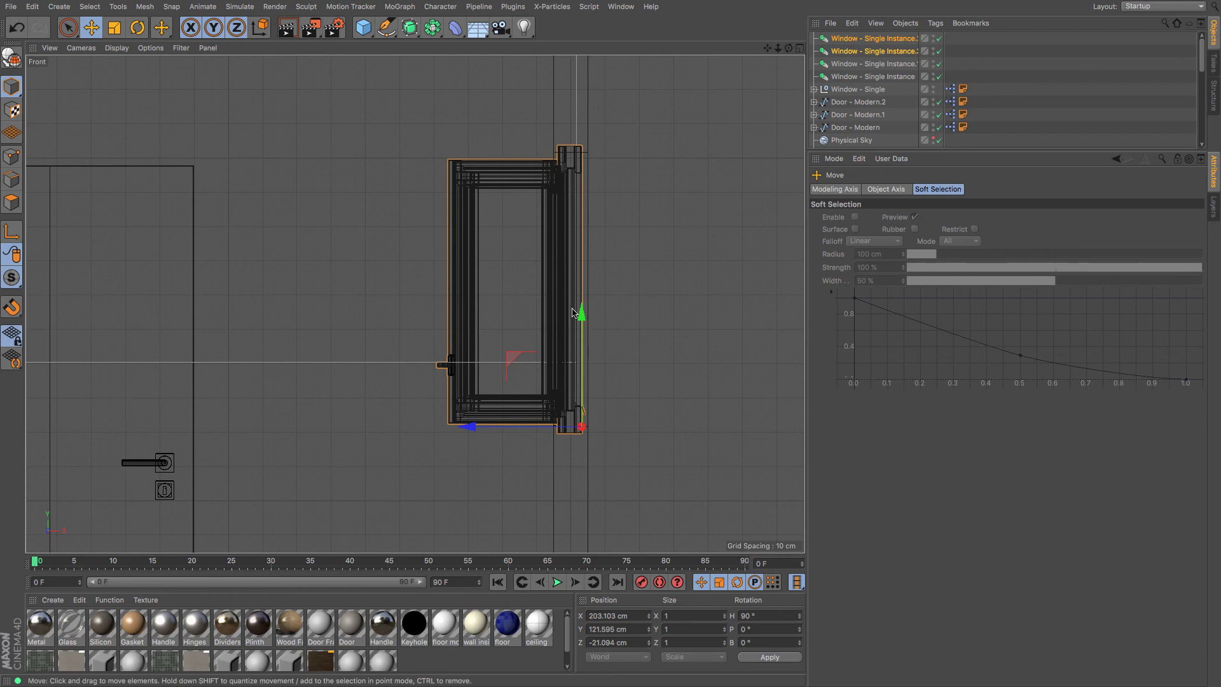
# Step: Seen from the right, line up the end-wall windows with their openings, shifting Window - Single Instance.3 alone to about Z 52.5 cm
pyautogui.press('F3')
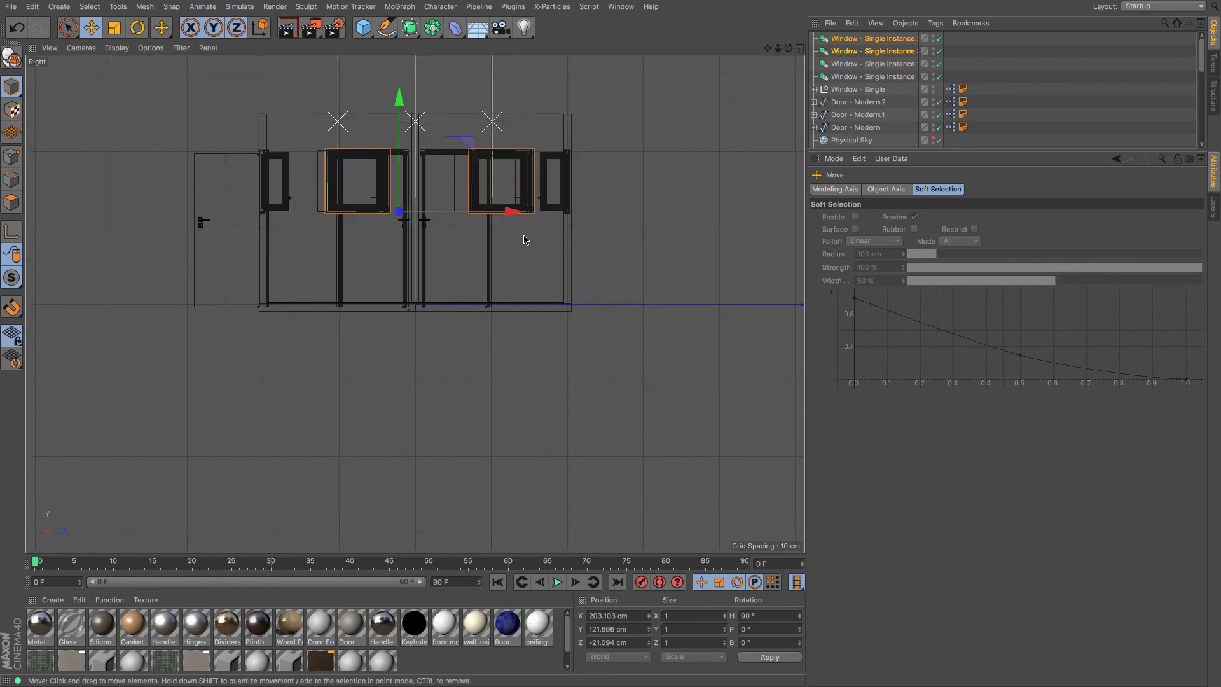
pyautogui.scroll(3, 519, 231)
pyautogui.moveTo(437, 201); pyautogui.dragTo(424, 210)
pyautogui.click(867, 50)
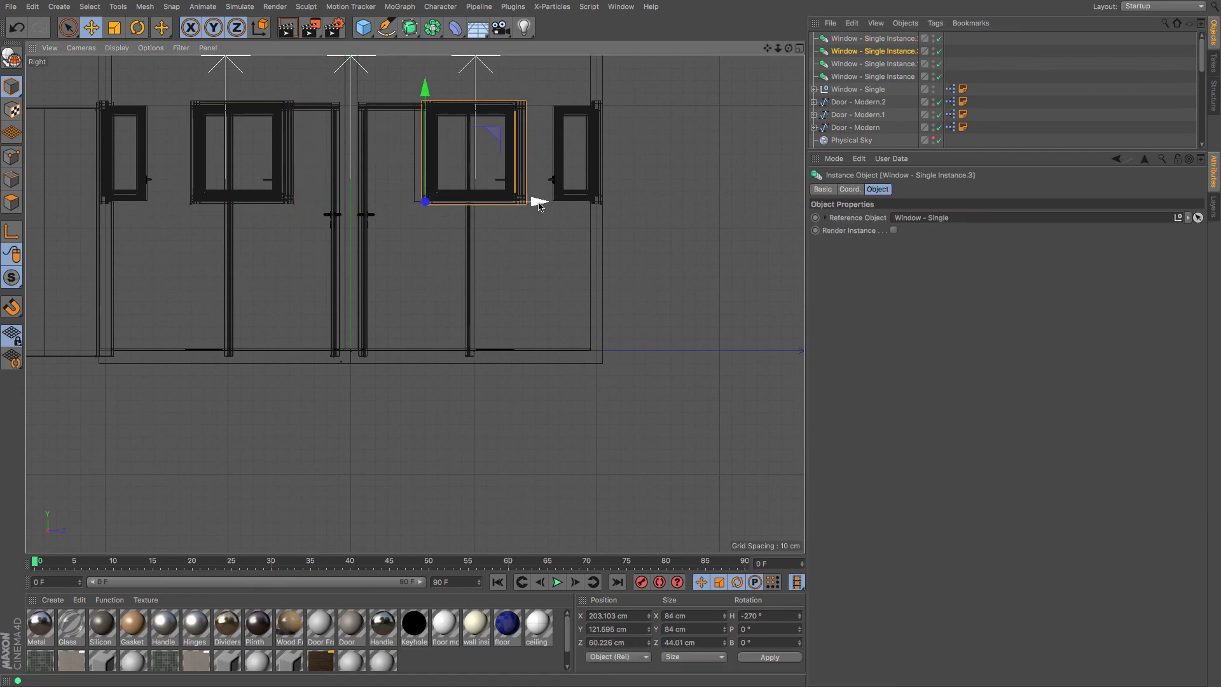
pyautogui.moveTo(540, 208); pyautogui.dragTo(531, 209)
pyautogui.press('F1')
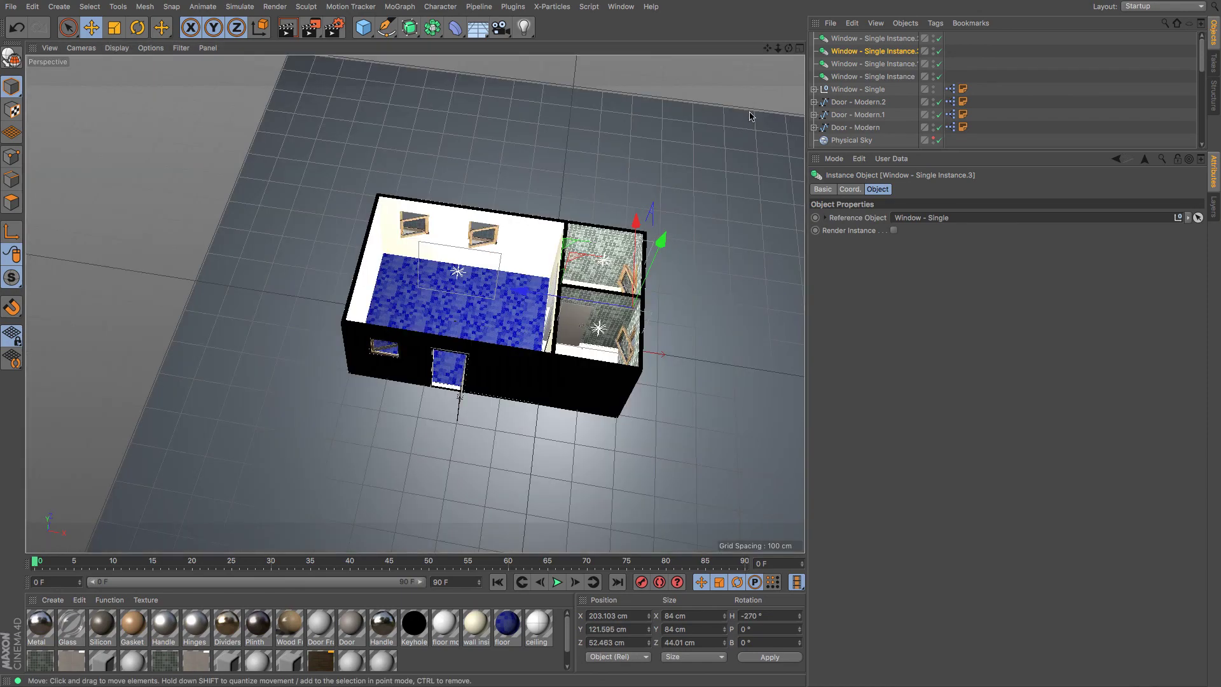
pyautogui.keyDown('alt'); pyautogui.moveTo(460, 398); pyautogui.dragTo(415, 304); pyautogui.keyUp('alt')
pyautogui.moveTo(773, 54); pyautogui.dragTo(709, 83)
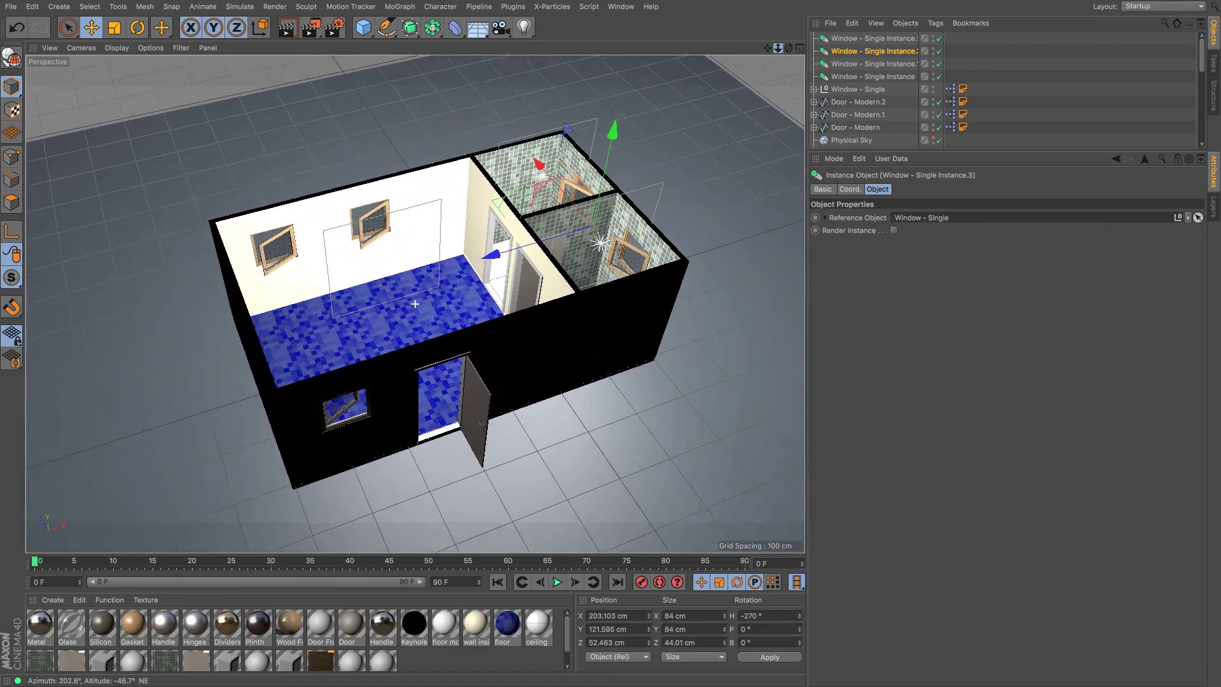